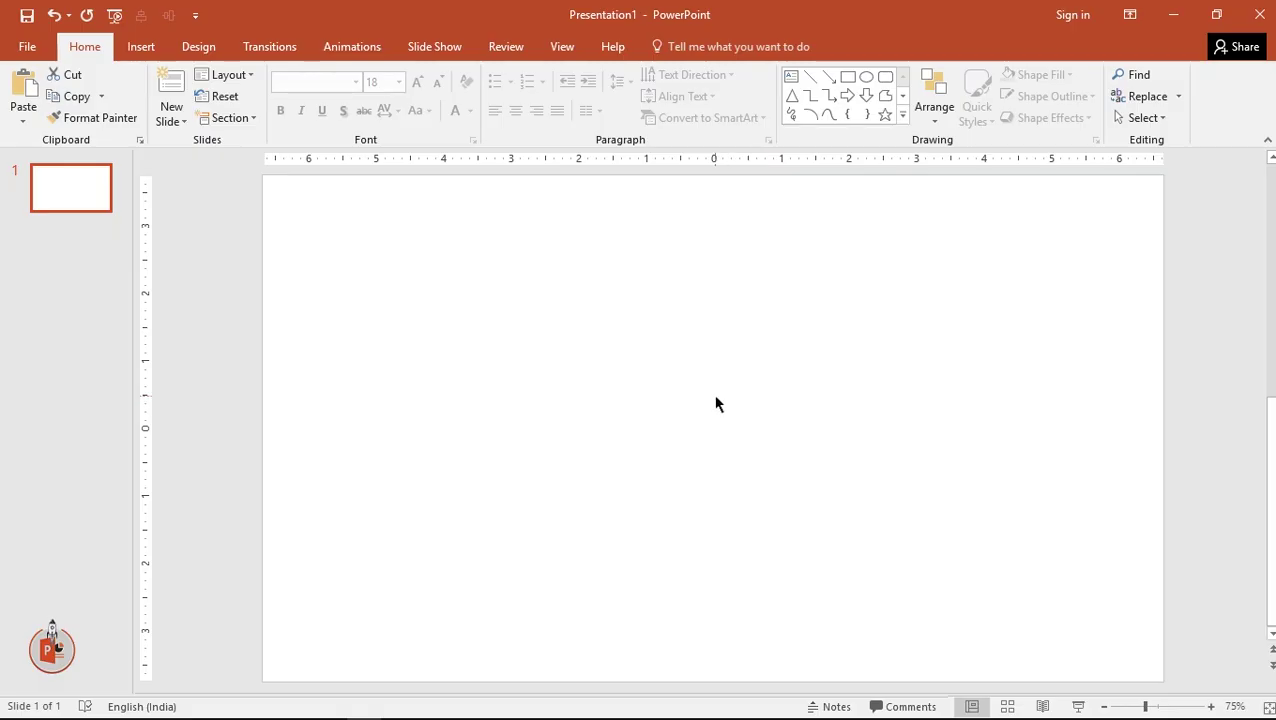
Step: Turn on the slide's centre guides and choose the Donut shape from Basic Shapes
left_click(564, 50)
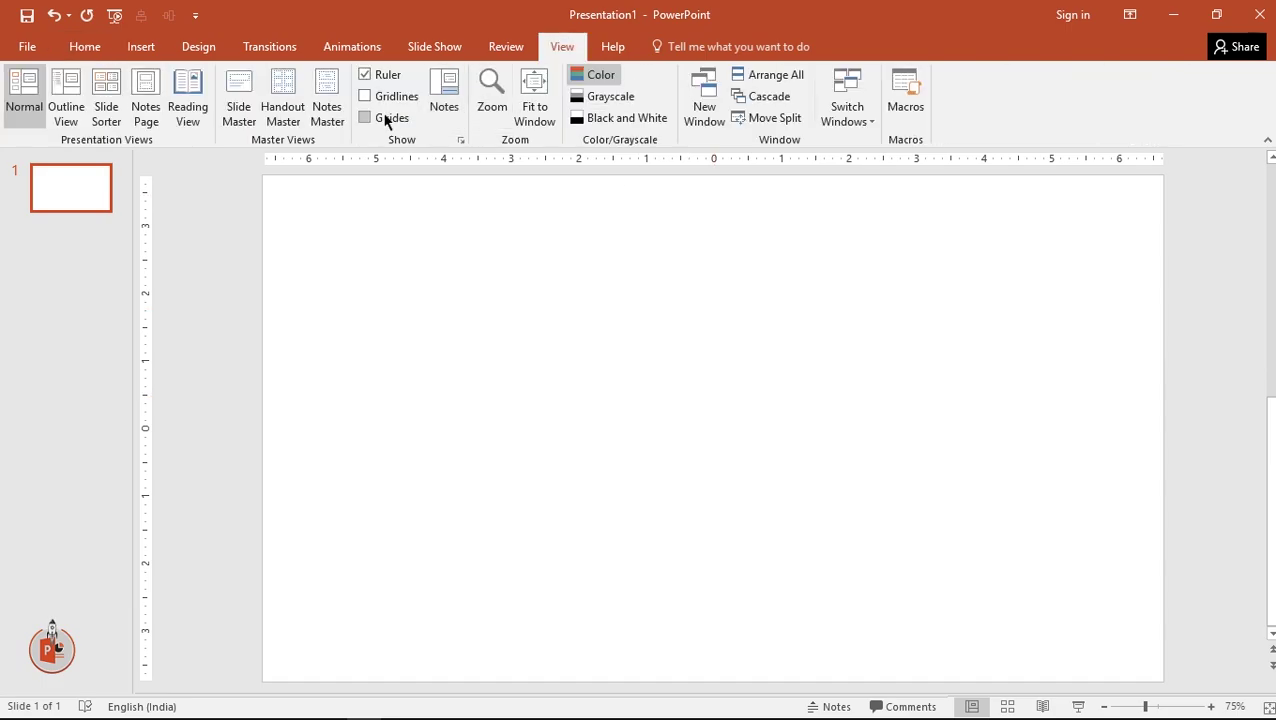
left_click(139, 47)
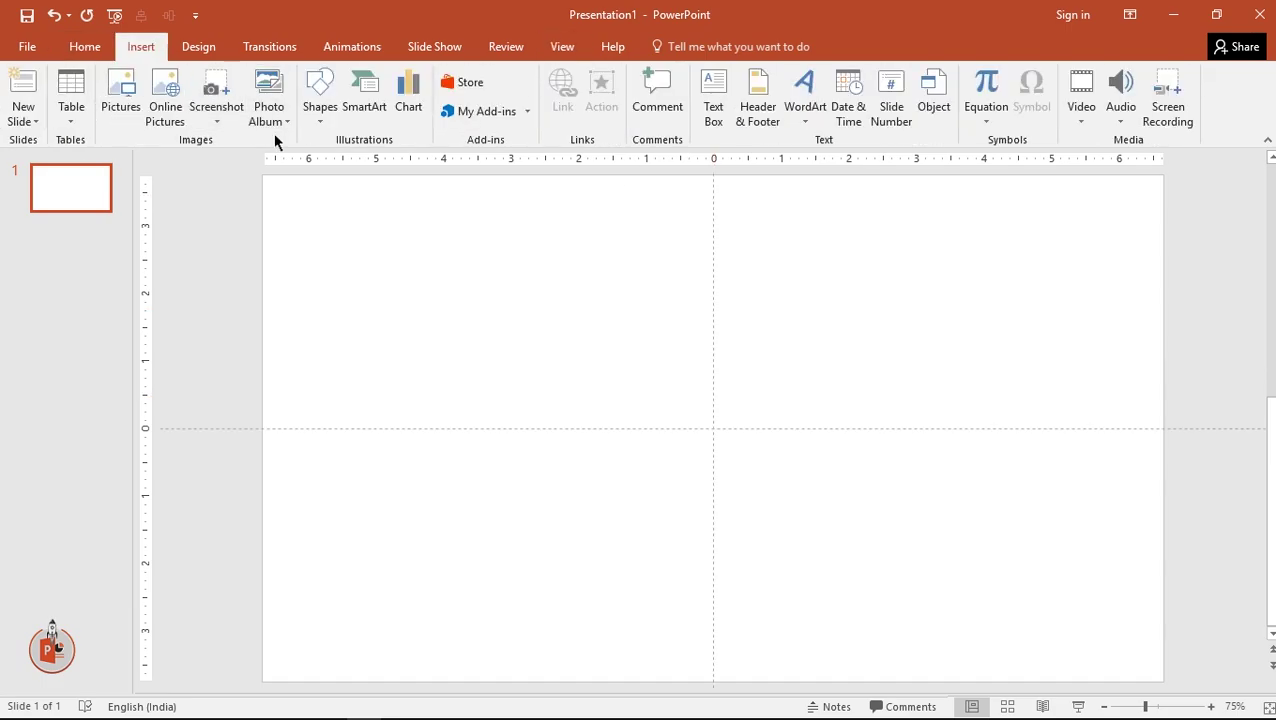
left_click(320, 110)
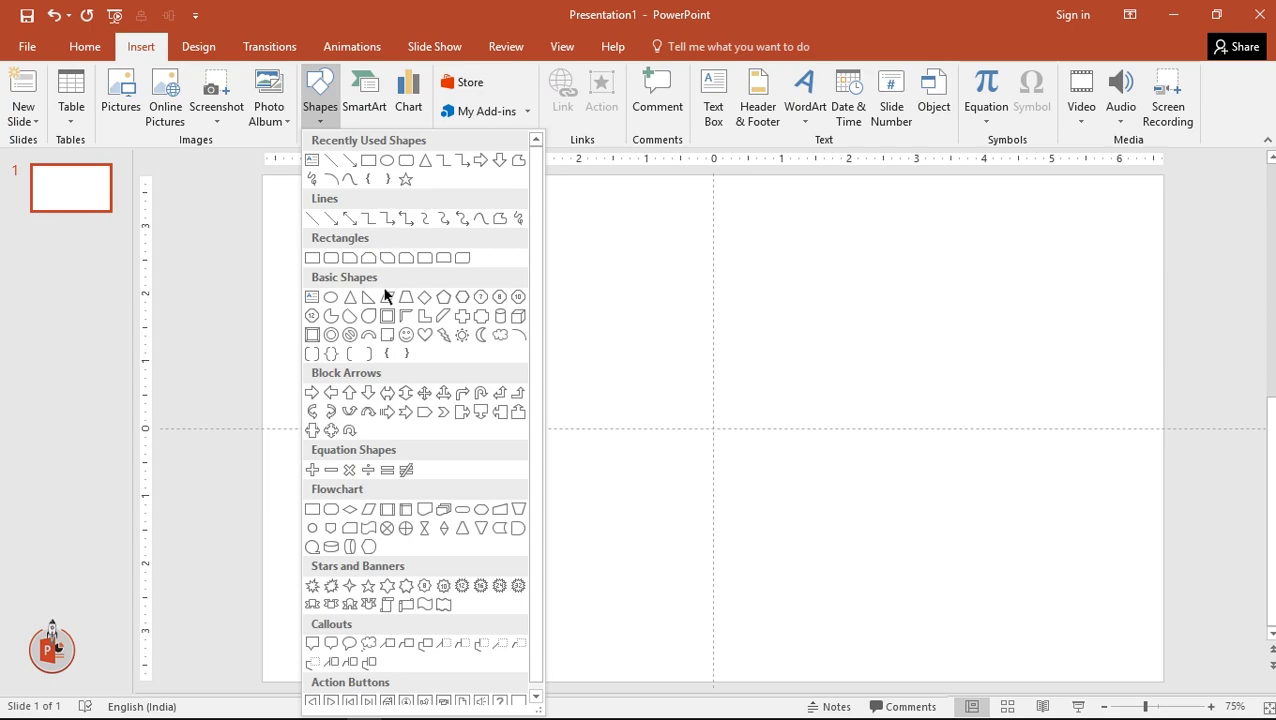
left_click(331, 336)
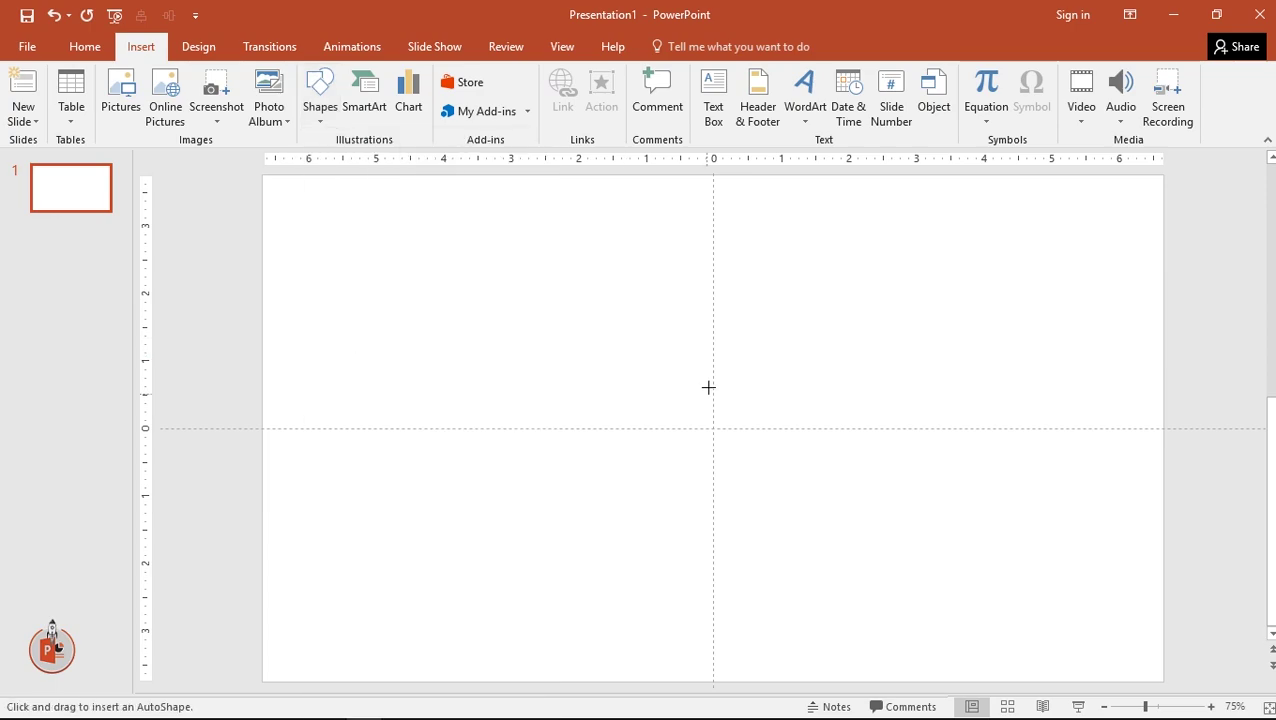
Step: Draw a donut centred on the guides, thicken its ring to a small hole, and remove its outline
left_click_drag(560, 281, 835, 492)
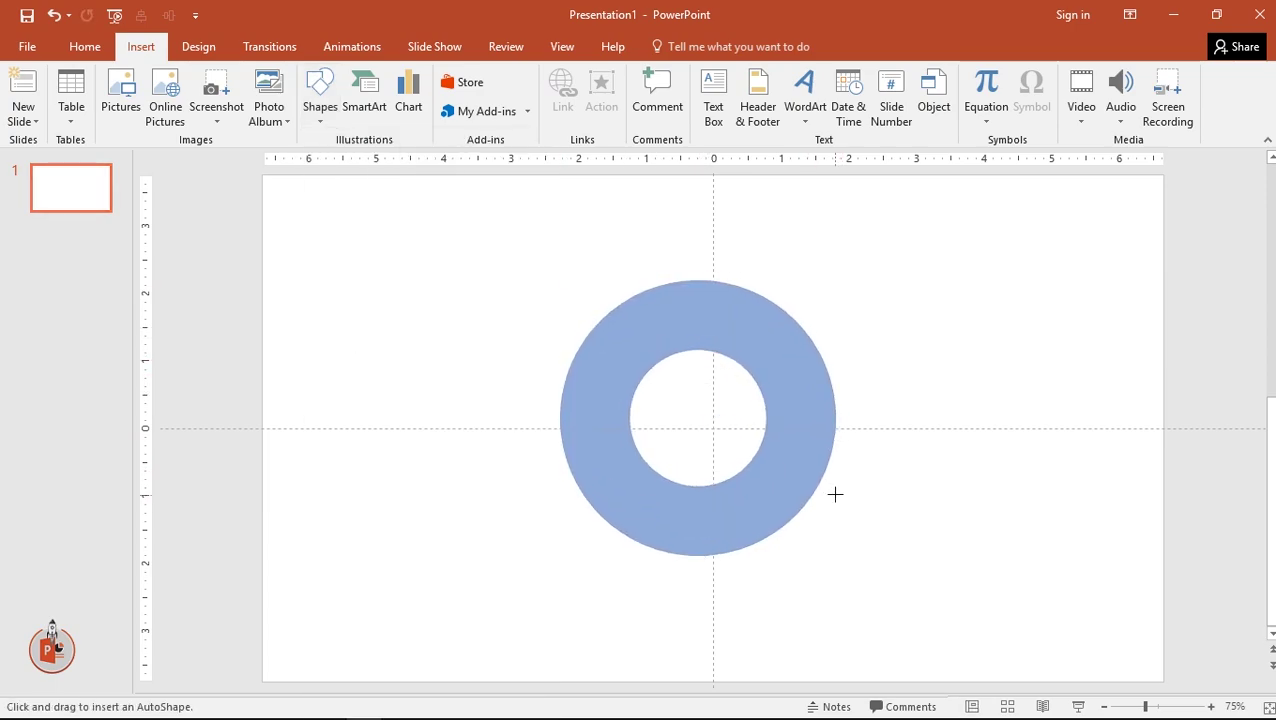
left_click_drag(826, 436, 842, 436)
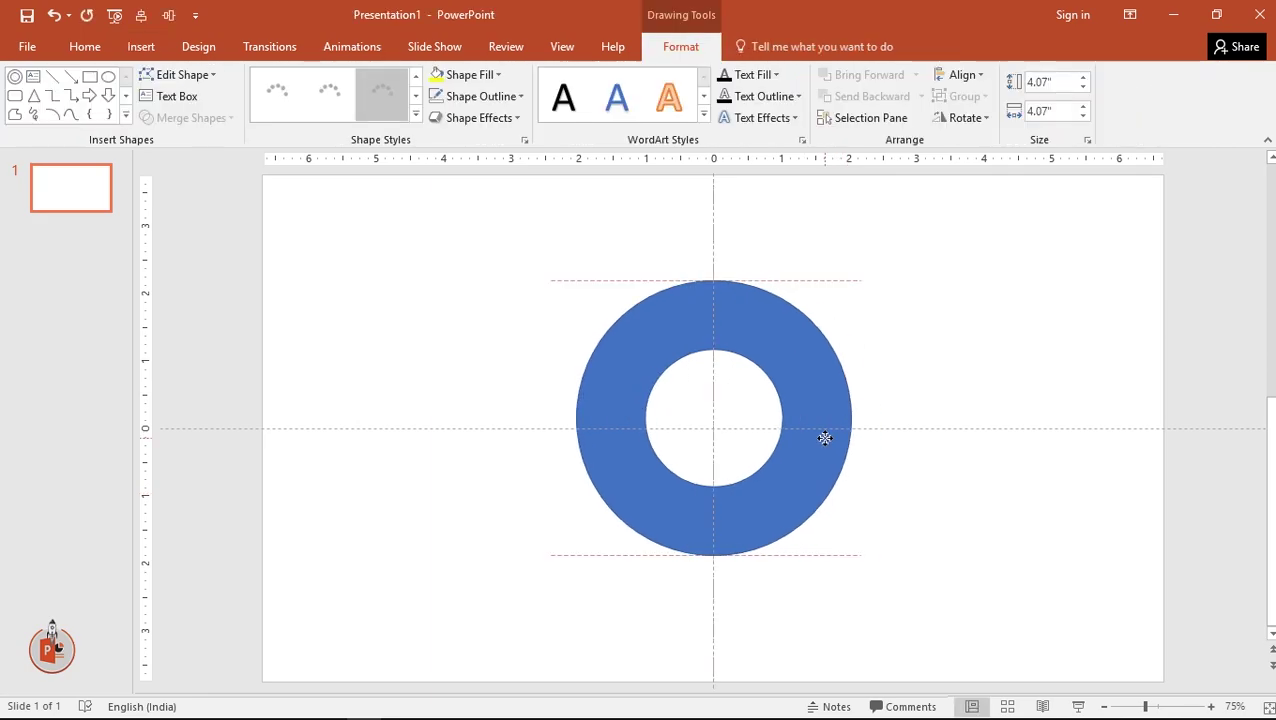
left_click_drag(643, 418, 690, 418)
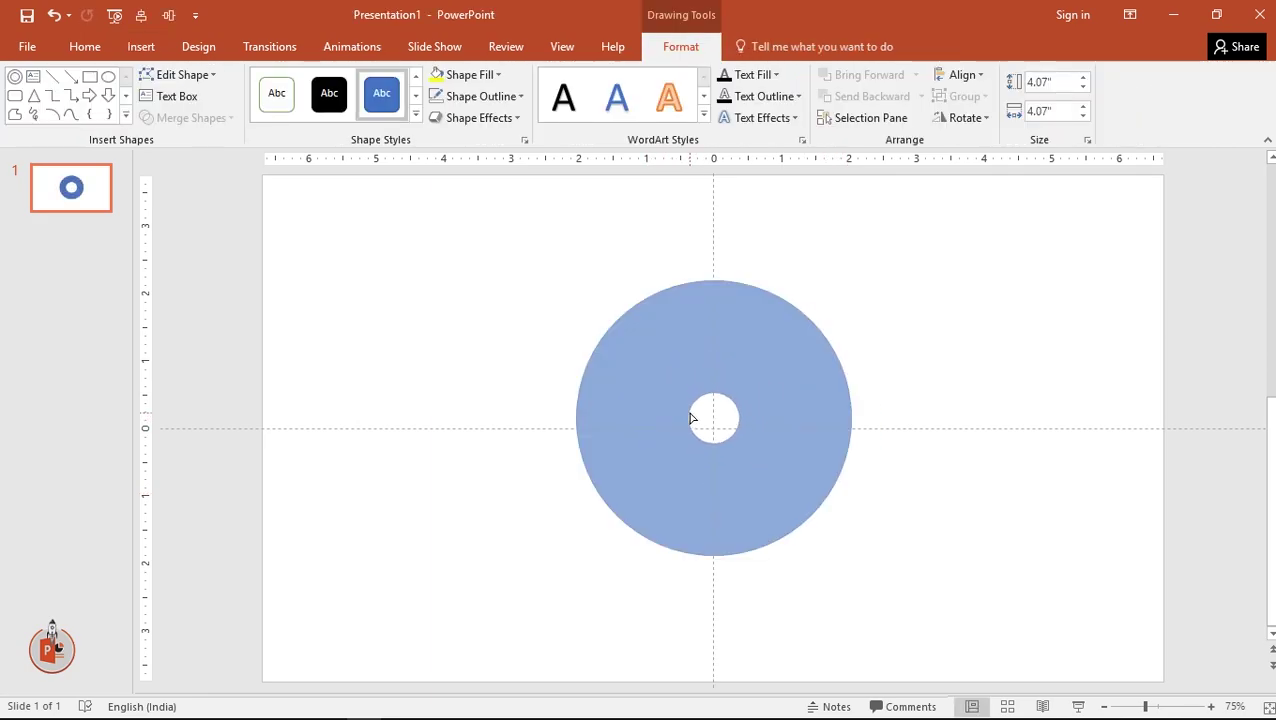
left_click(467, 92)
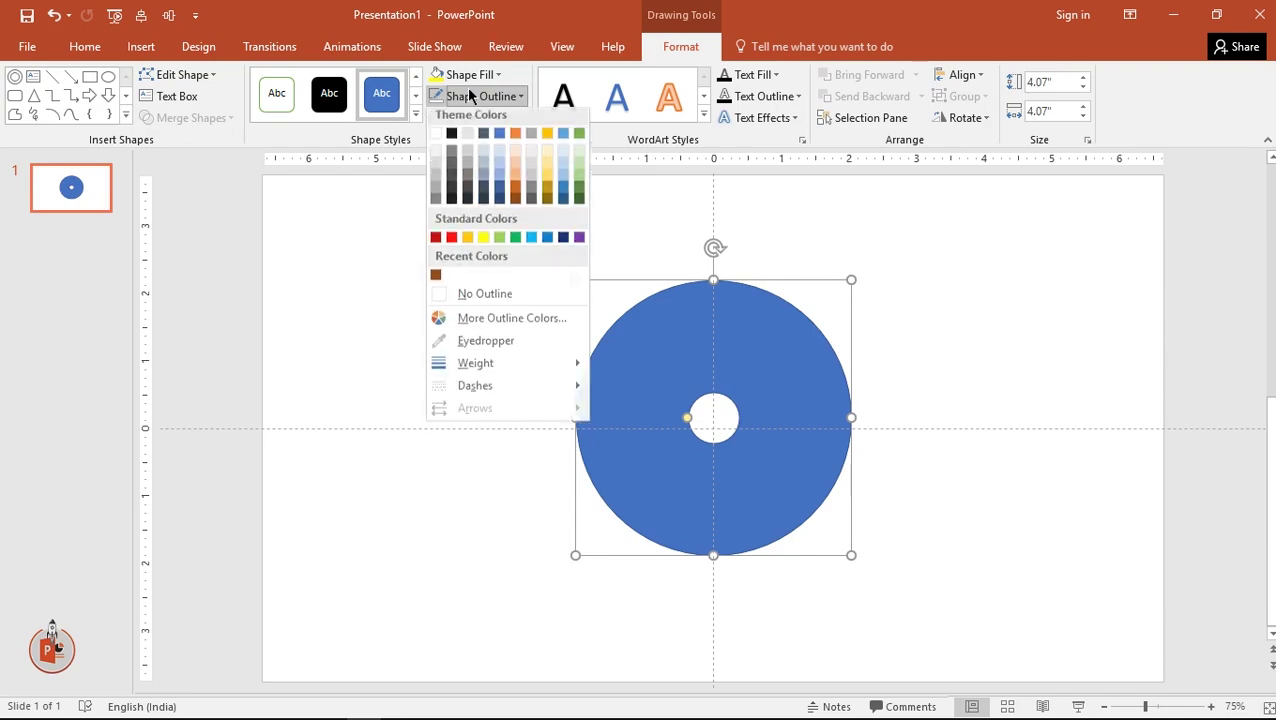
left_click(466, 299)
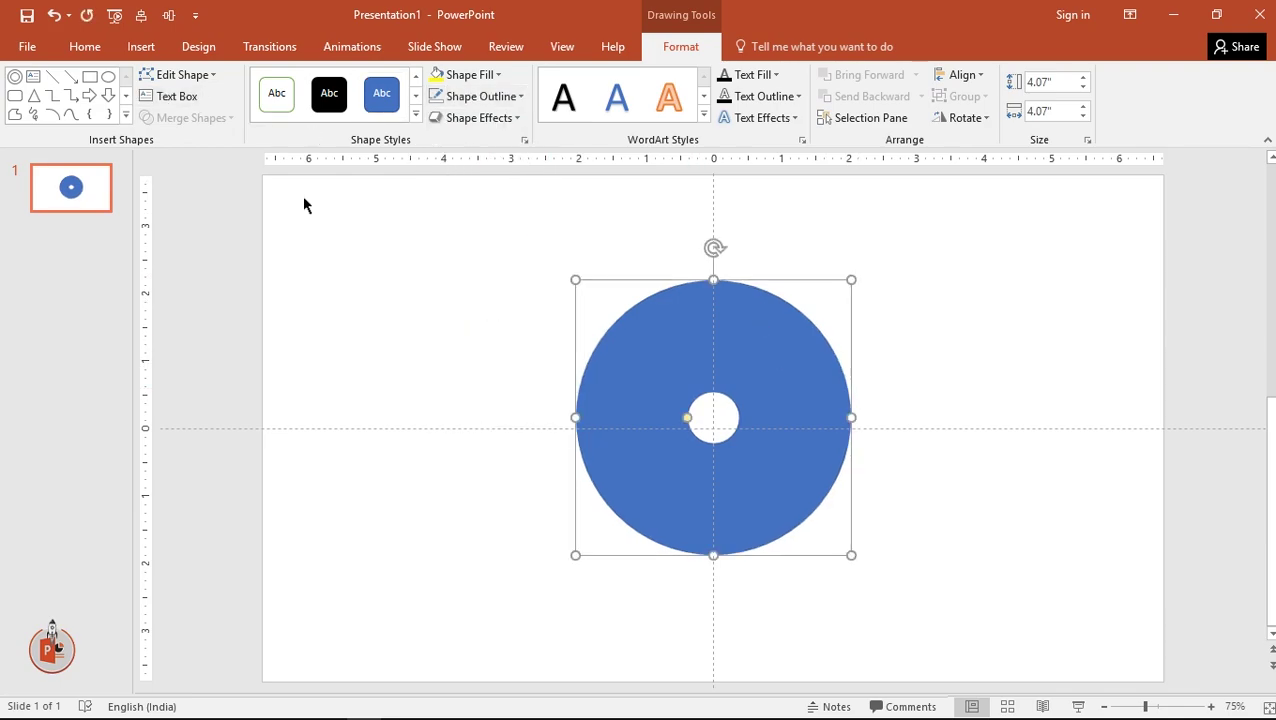
Step: Resize the donut to 4" wide by 4" high and recentre it on the guides
left_click(1055, 116)
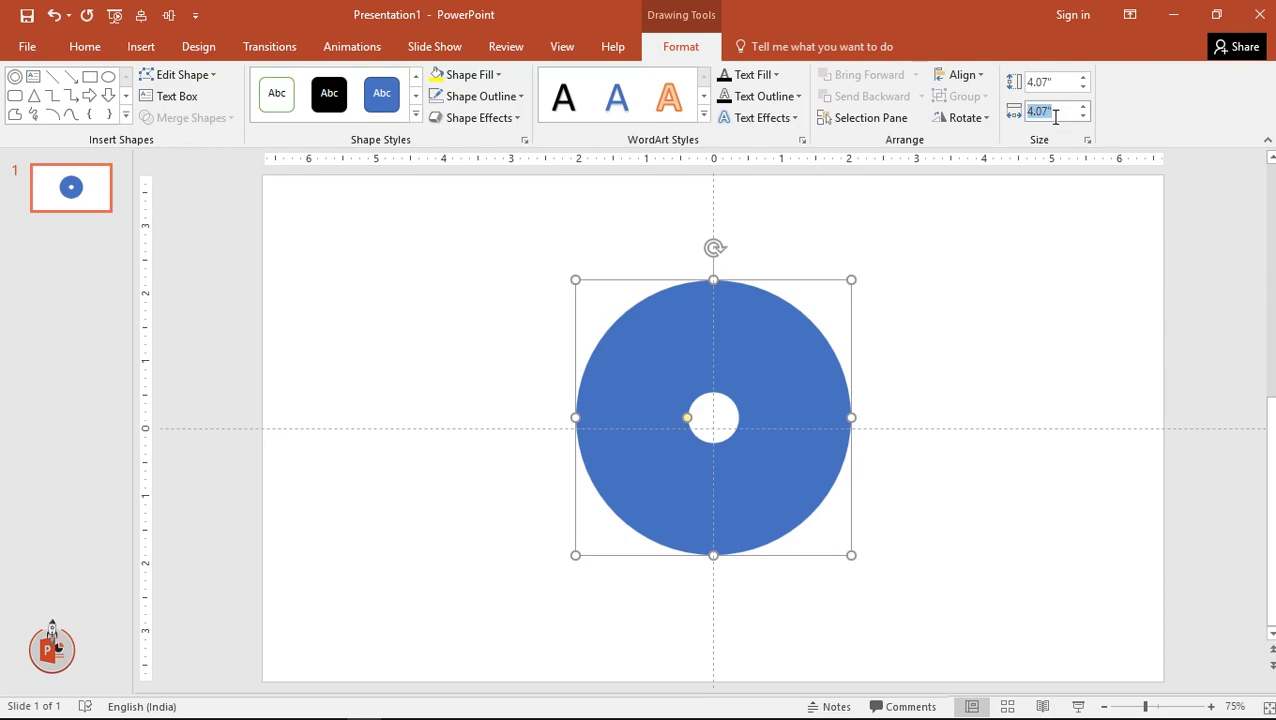
type("4")
key("Return")
left_click(1062, 77)
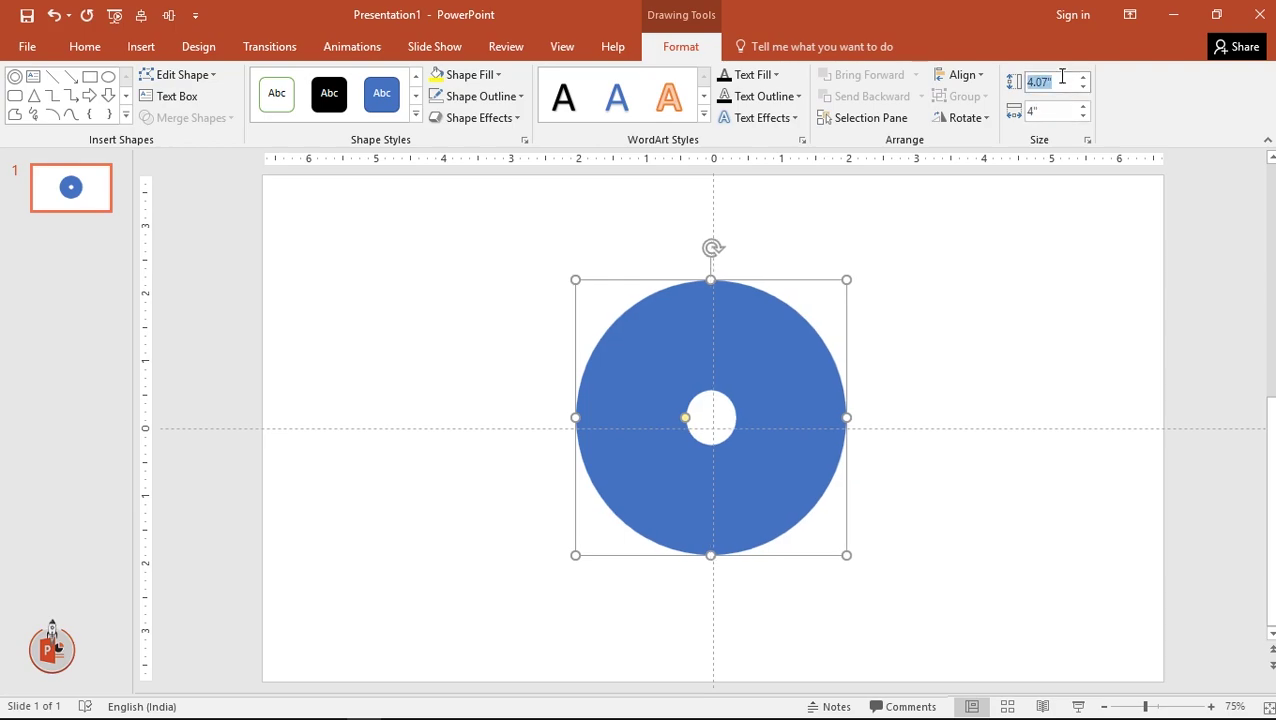
type("4")
key("Return")
left_click_drag(806, 381, 812, 391)
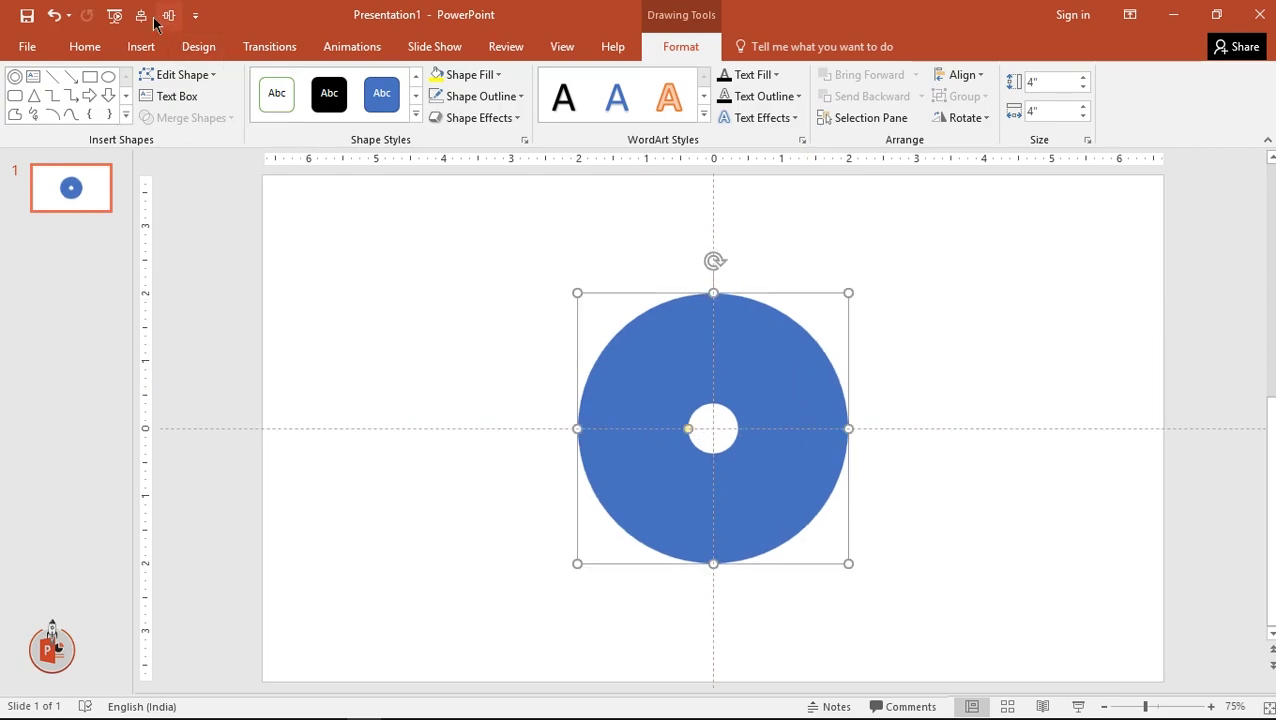
Step: Draw a circle over the donut and size it 3" by 3"
left_click(108, 76)
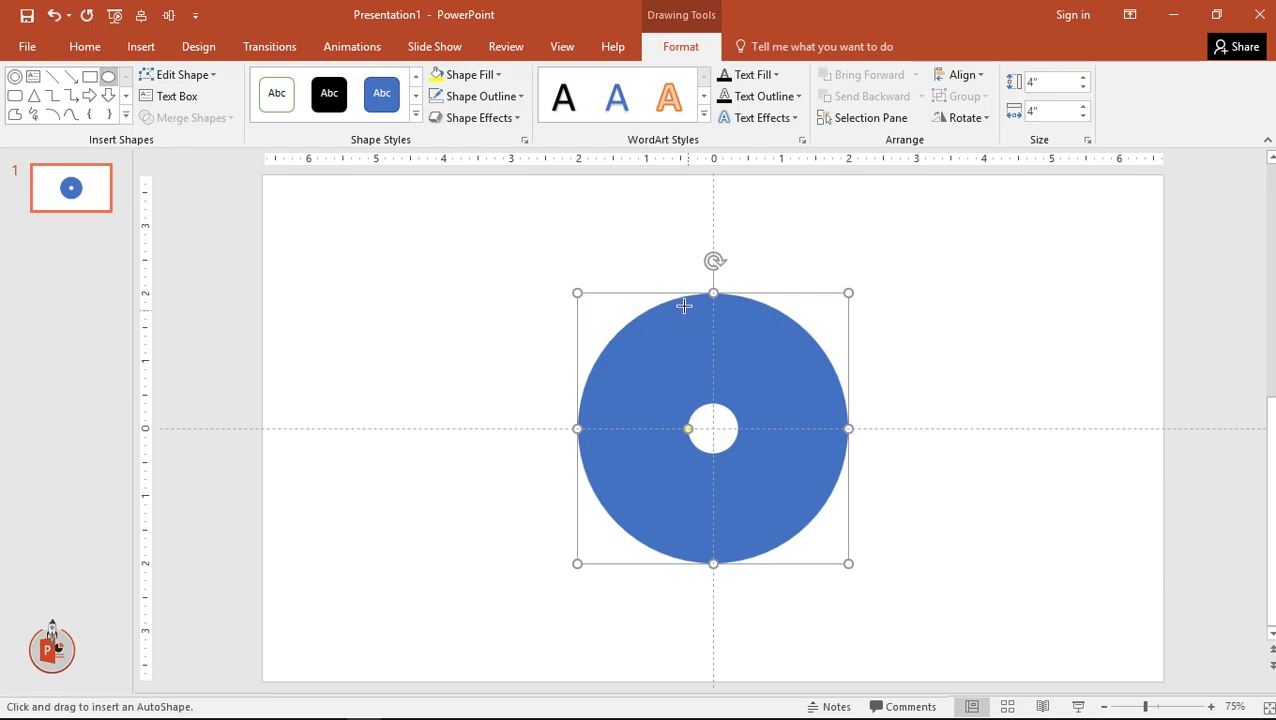
left_click_drag(683, 299, 860, 484)
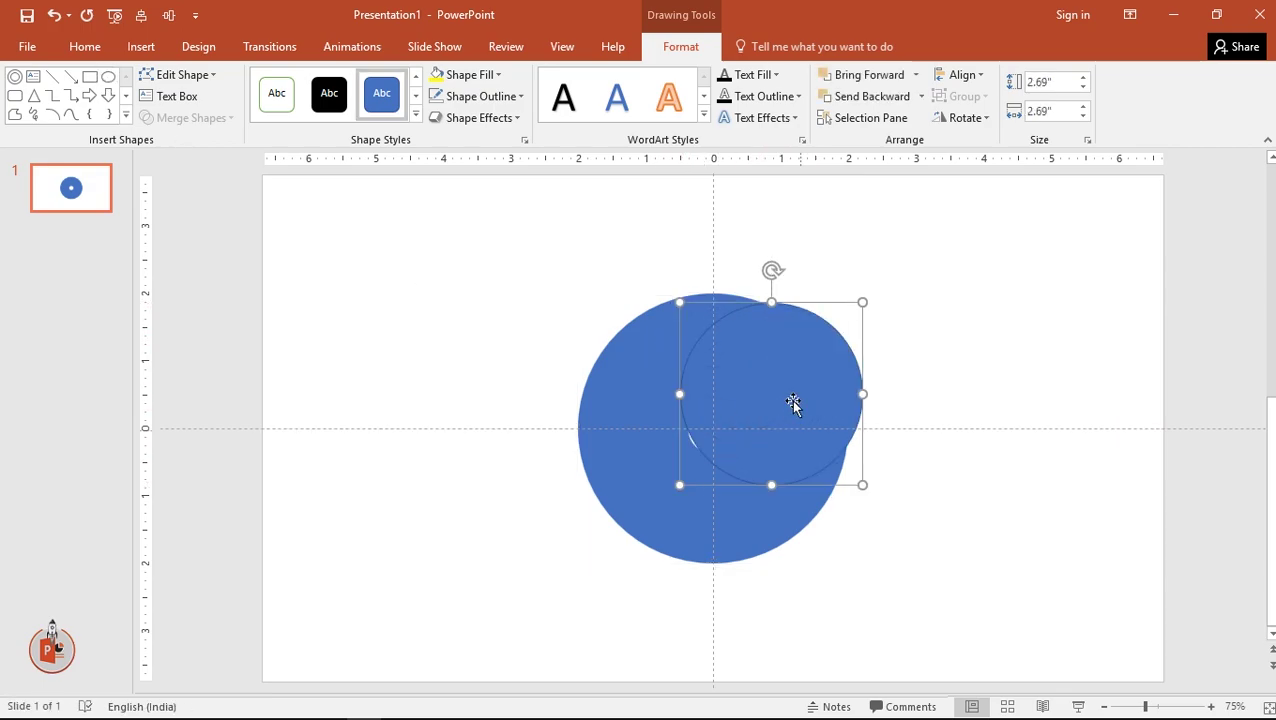
left_click_drag(795, 404, 738, 389)
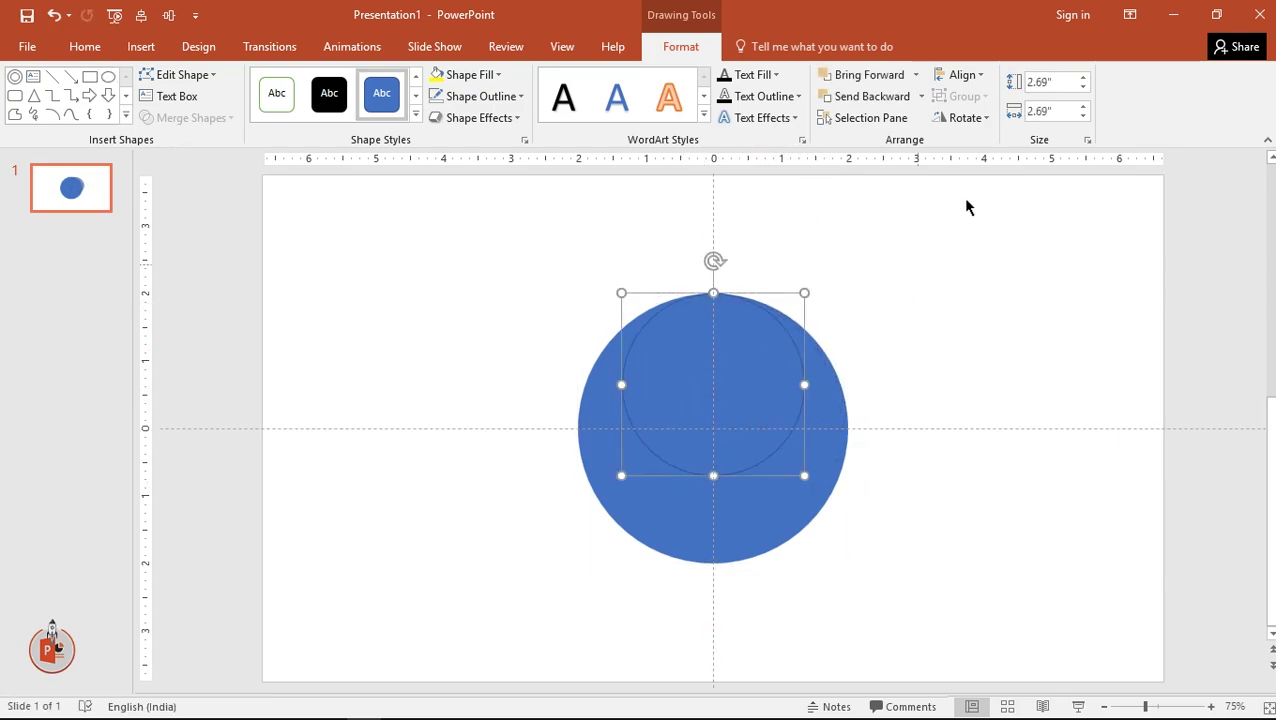
left_click(1061, 114)
type("3")
key("Return")
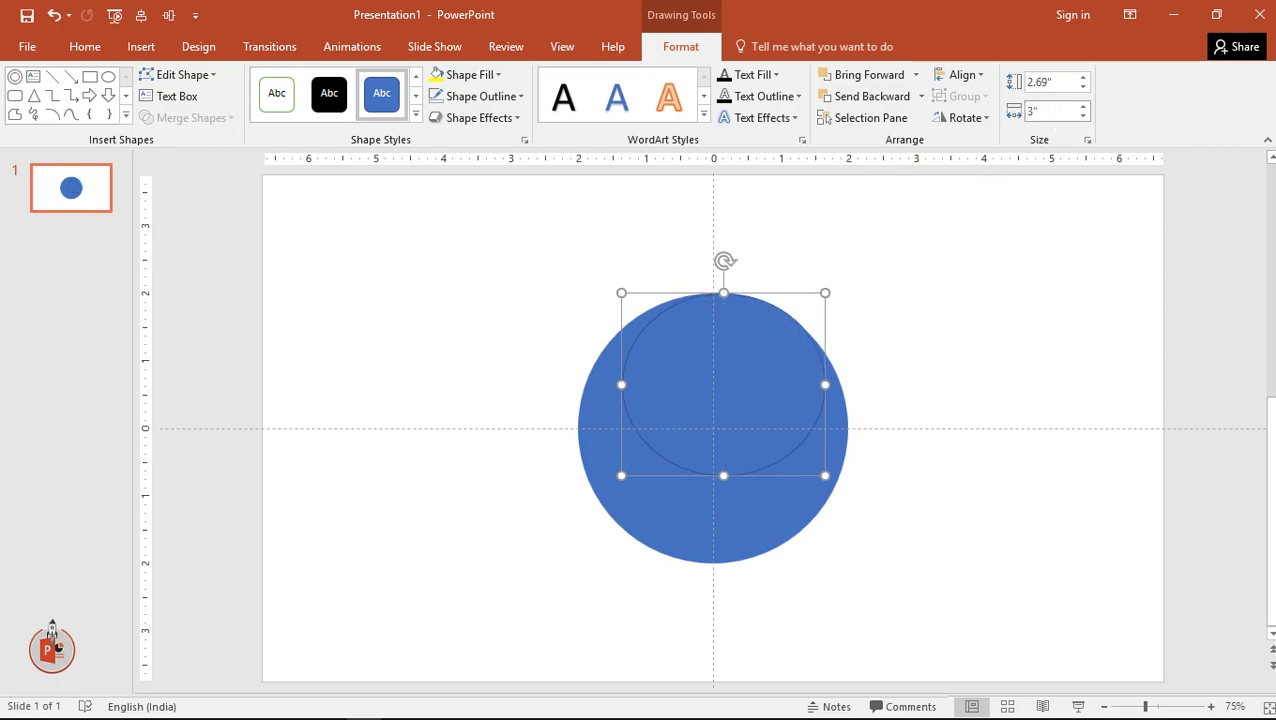
left_click(1055, 82)
type("3")
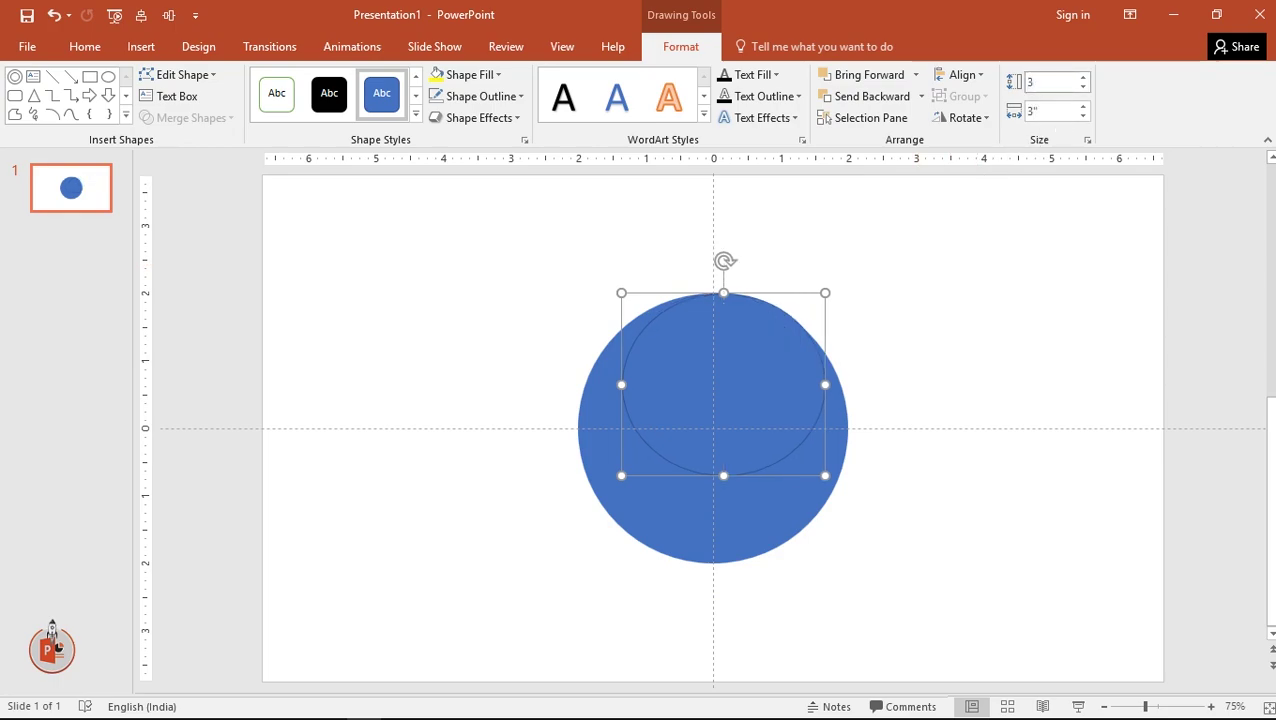
key("Return")
Step: Align the circle to the donut's top edge, fill it yellow, and copy it to the bottom edge
left_click_drag(800, 382, 743, 380)
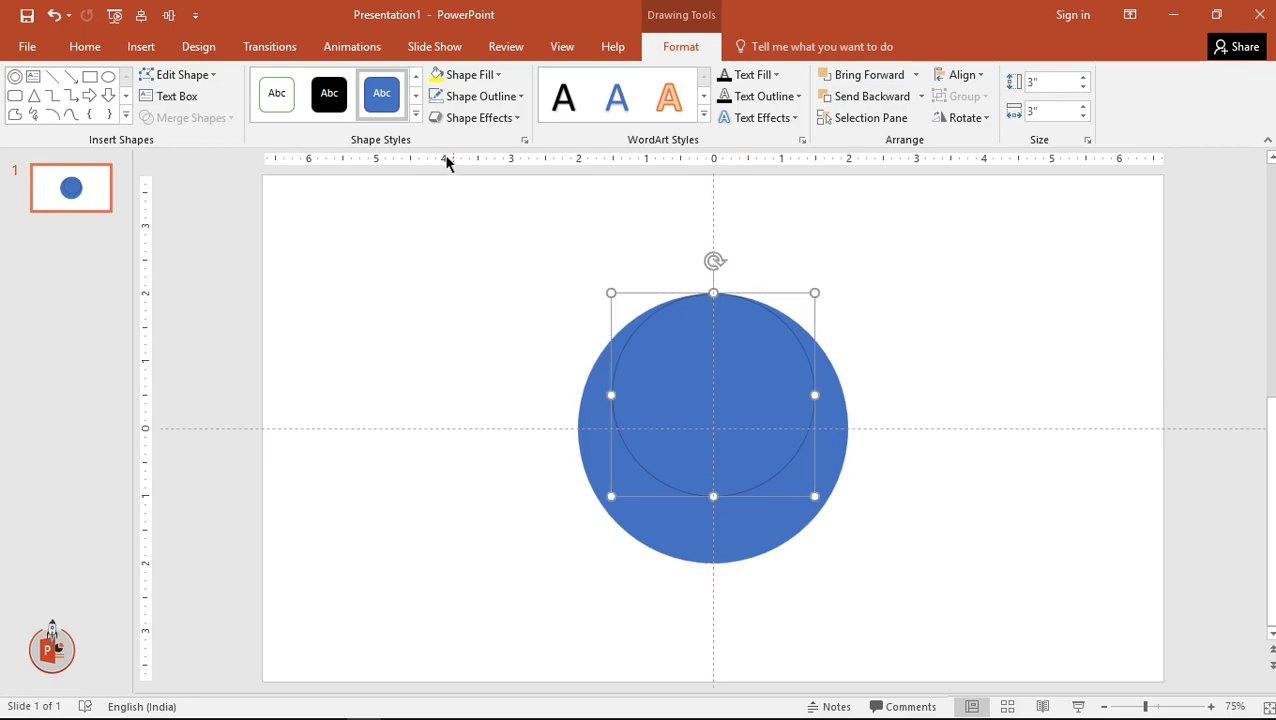
left_click(439, 78)
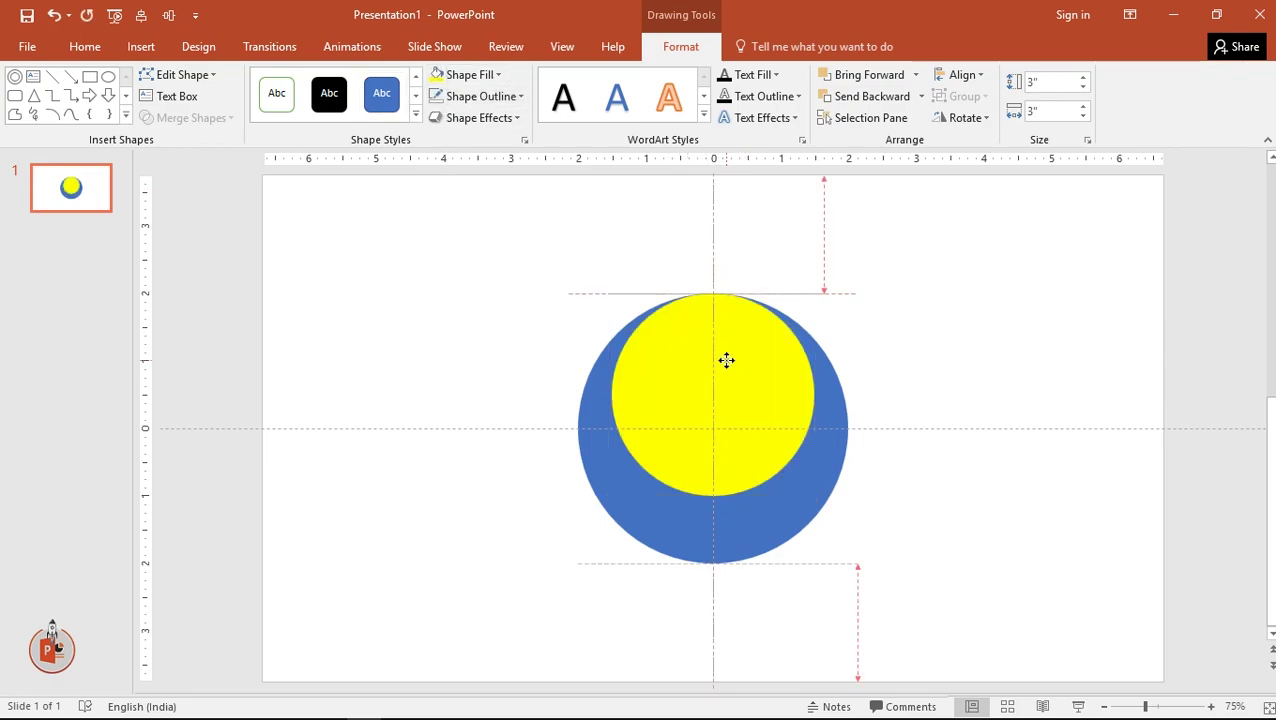
left_click_drag(726, 362, 714, 424)
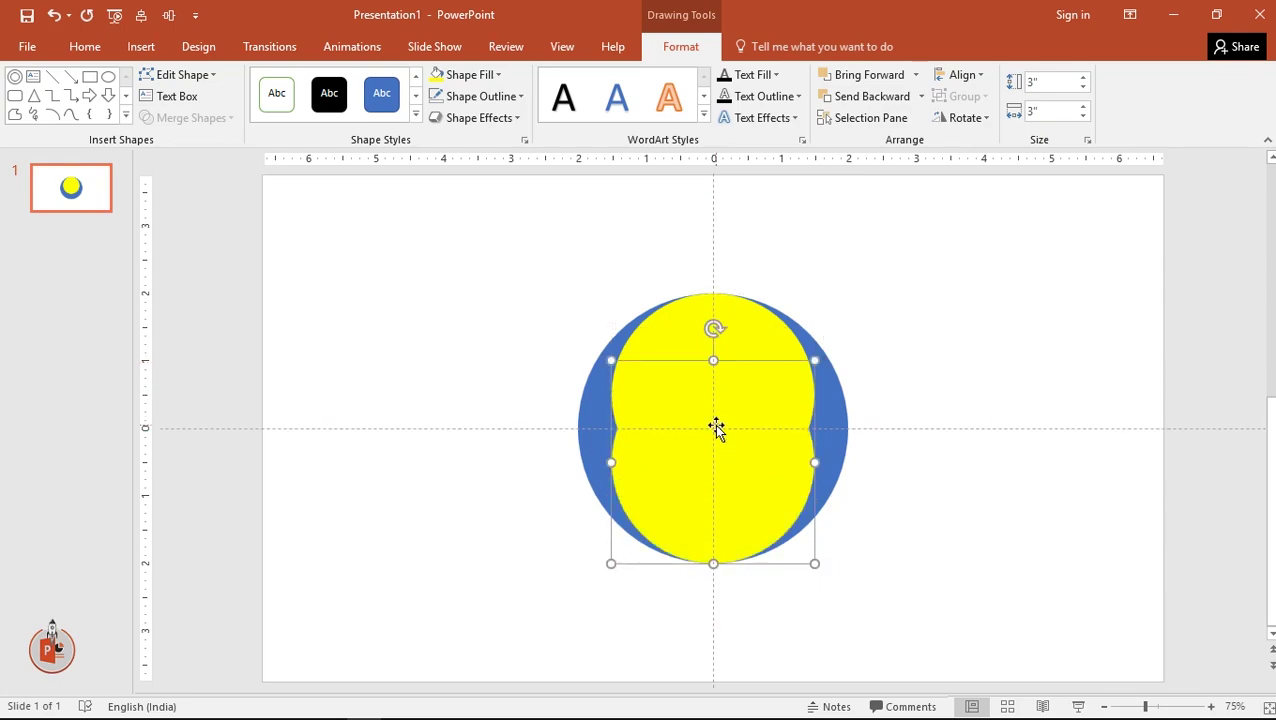
Step: Fill the lower circle orange and add a light-blue copy on the donut's right side
left_click(484, 76)
left_click(467, 220)
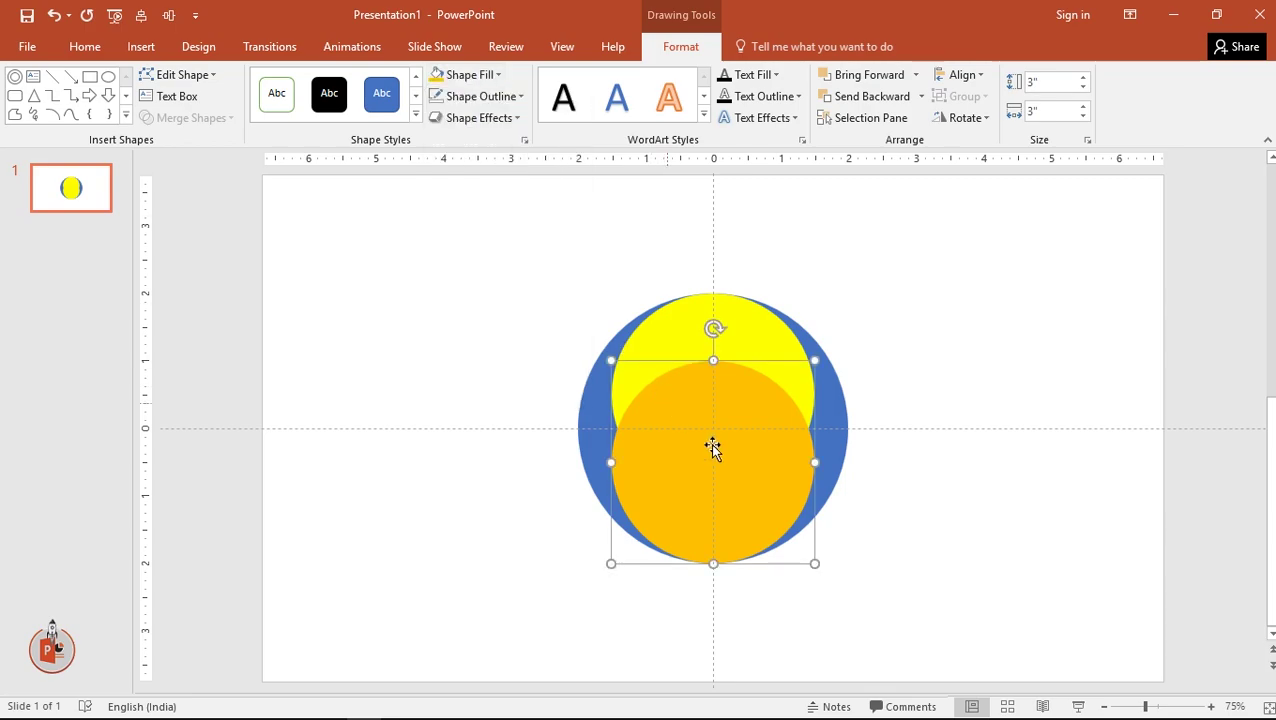
left_click_drag(712, 449, 746, 428)
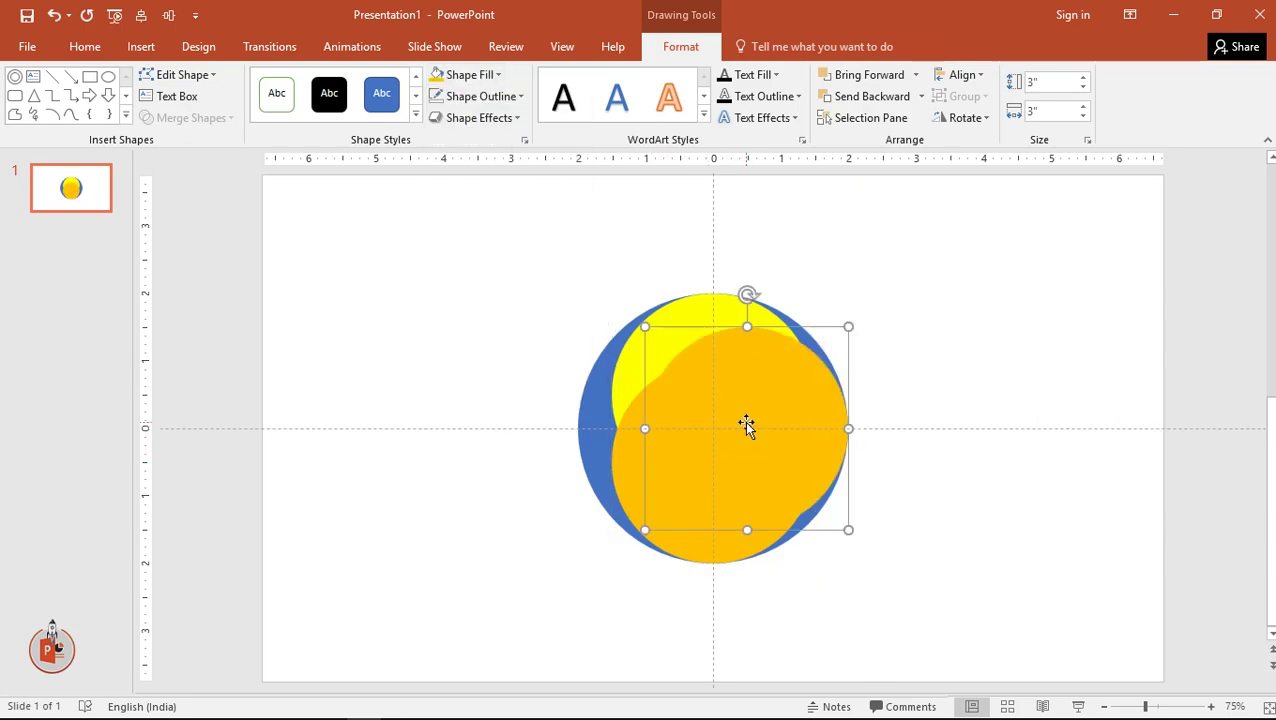
left_click(486, 76)
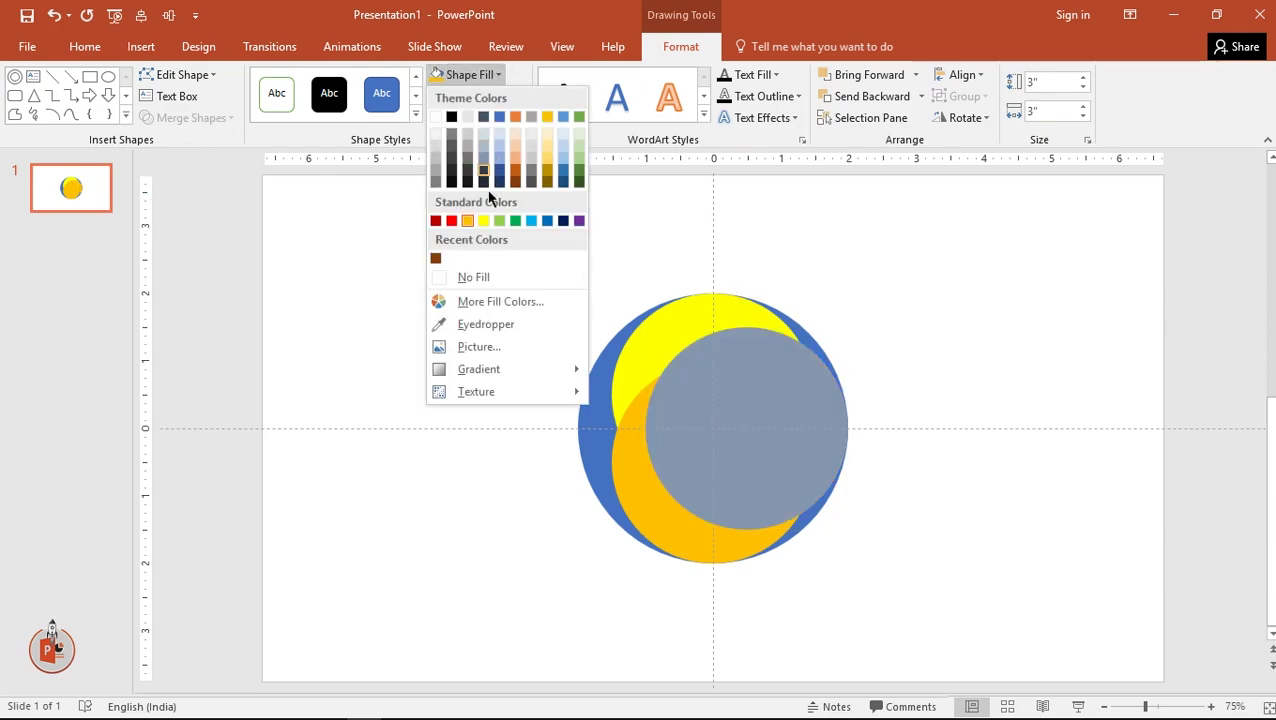
left_click(533, 221)
Step: Add a Dark Blue copy on the donut's left side and deselect
left_click_drag(794, 433, 657, 444)
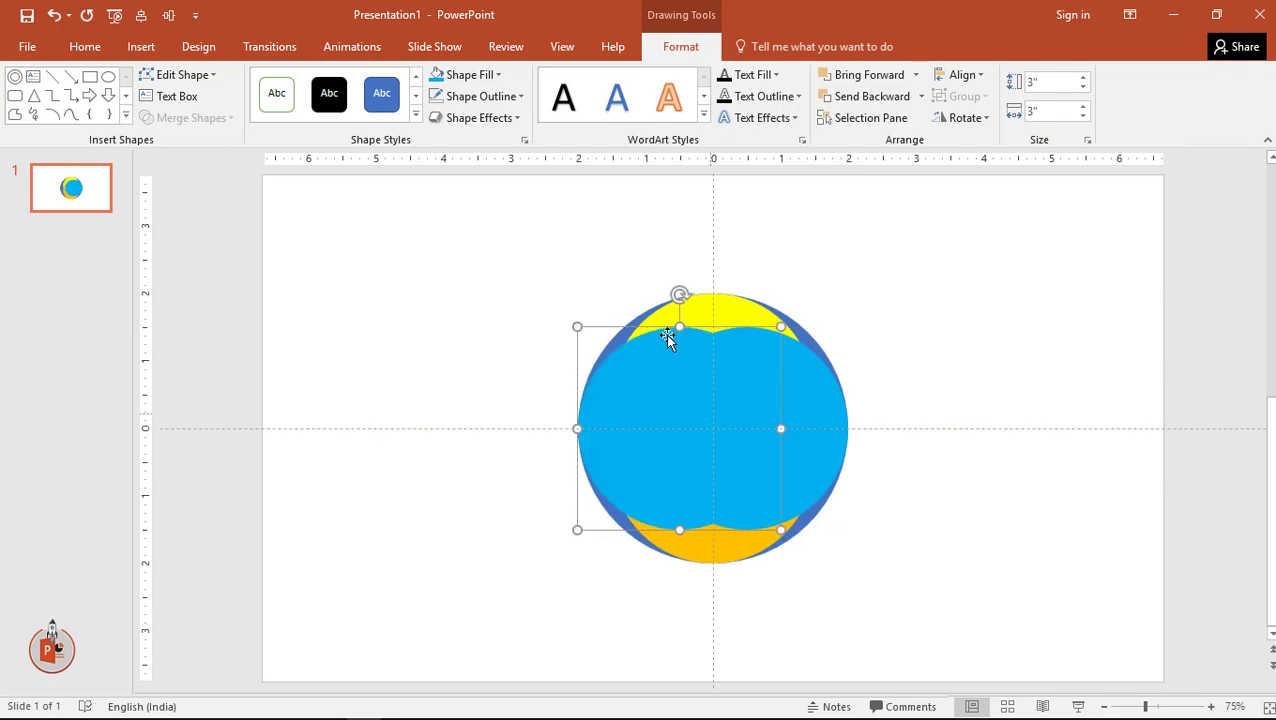
left_click(470, 75)
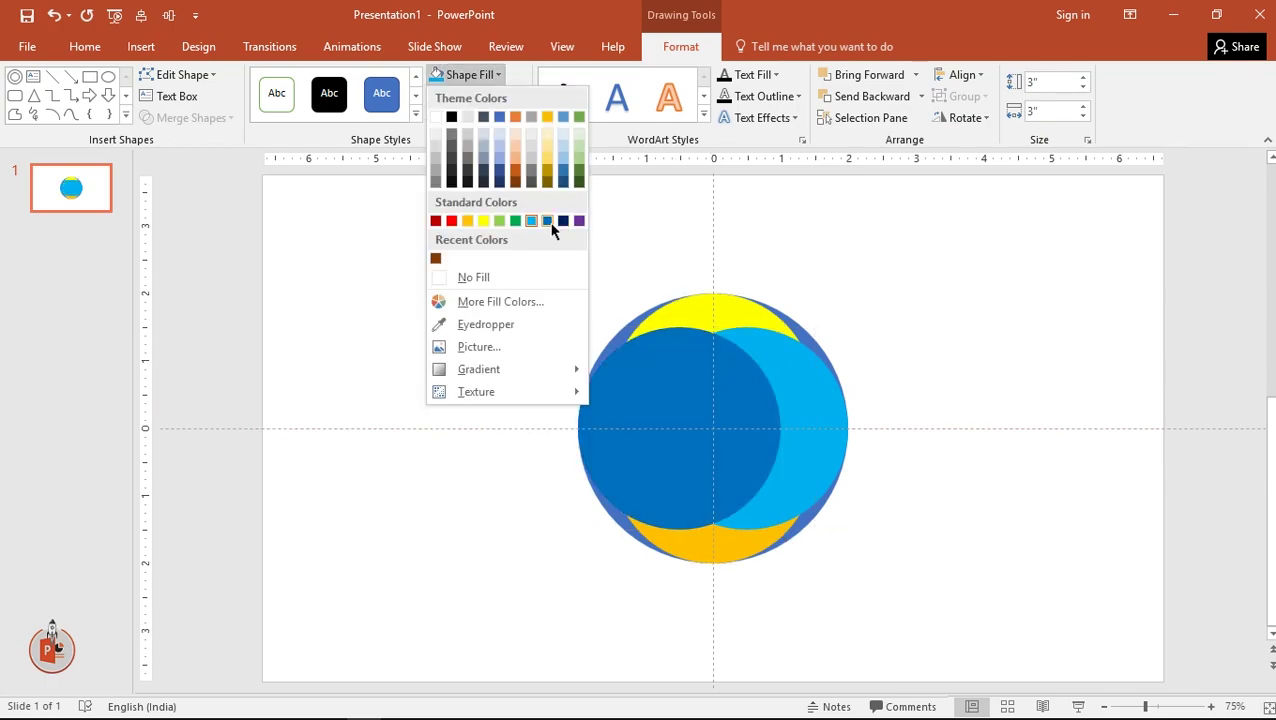
left_click(562, 221)
left_click(478, 76)
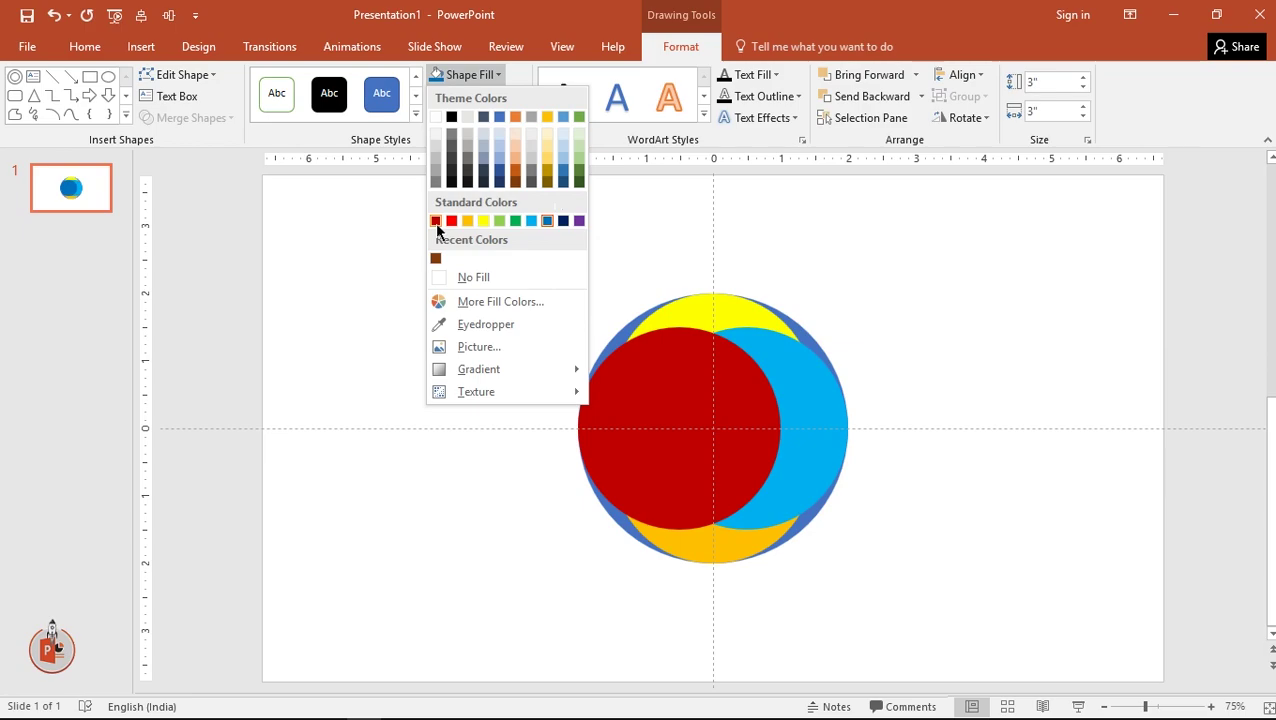
left_click(563, 221)
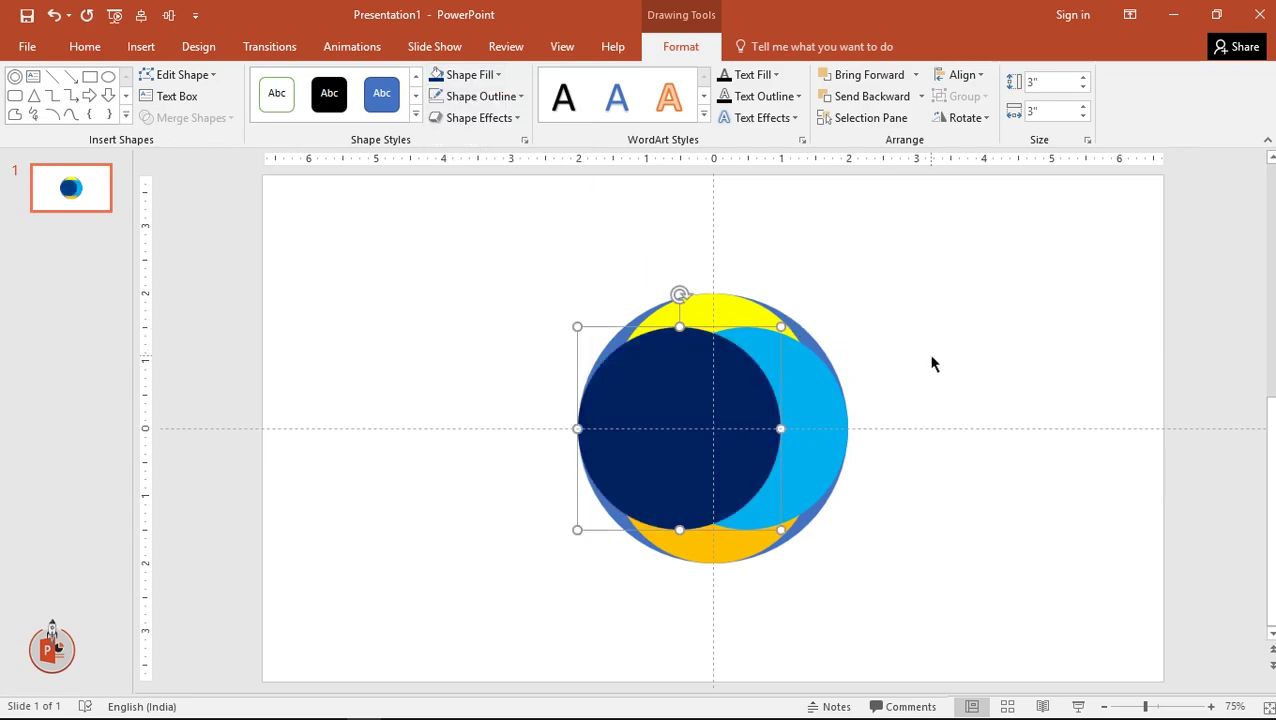
left_click(931, 364)
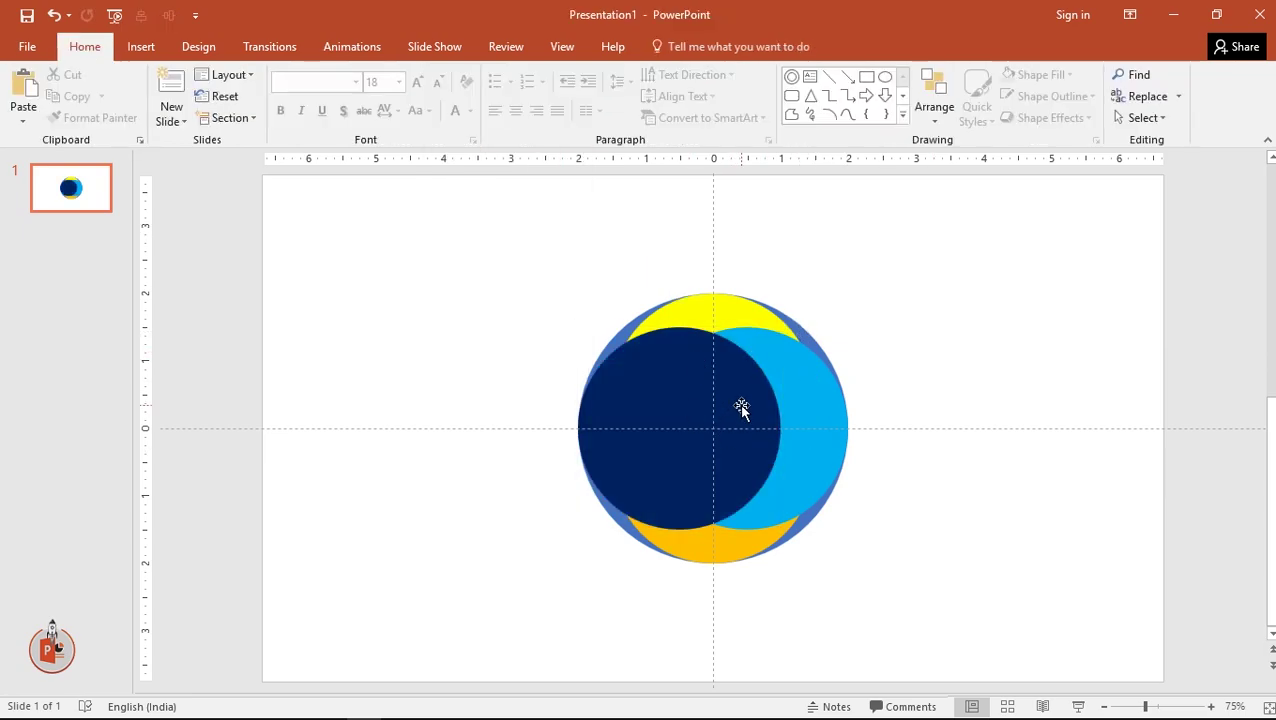
Step: Select the donut and all circles and set their fill to No Fill
left_click(808, 336)
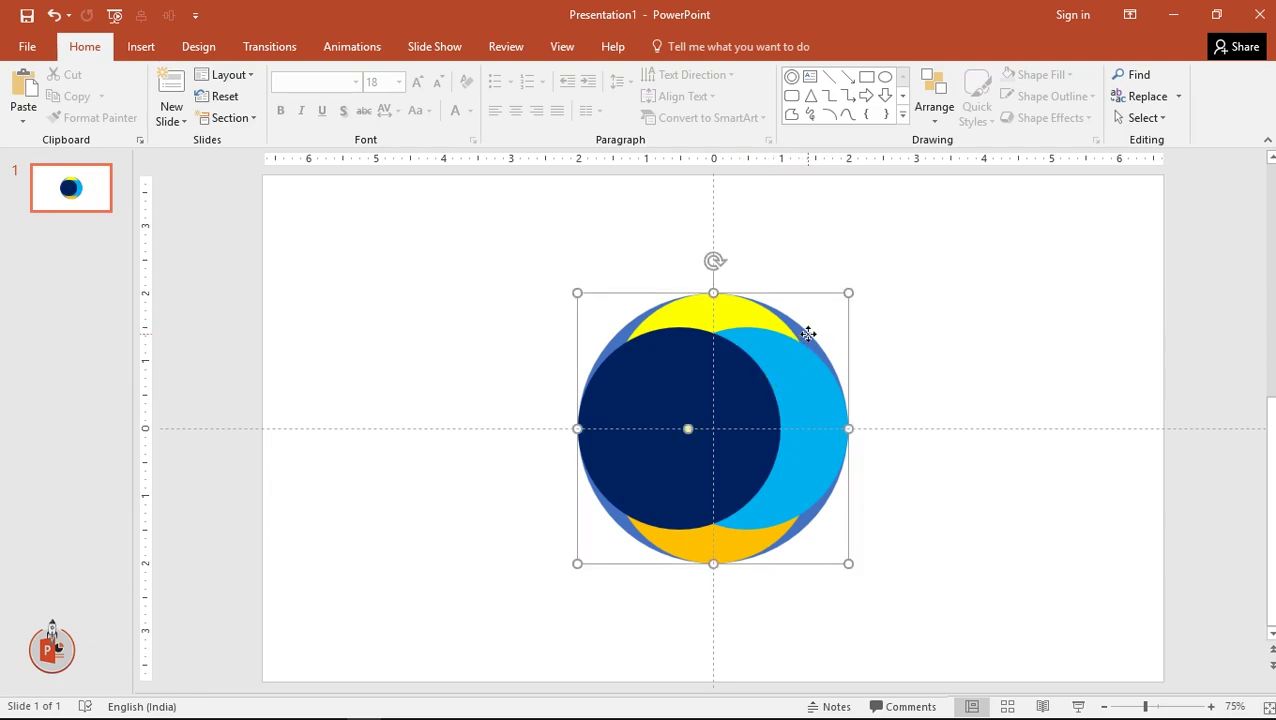
right_click(808, 336)
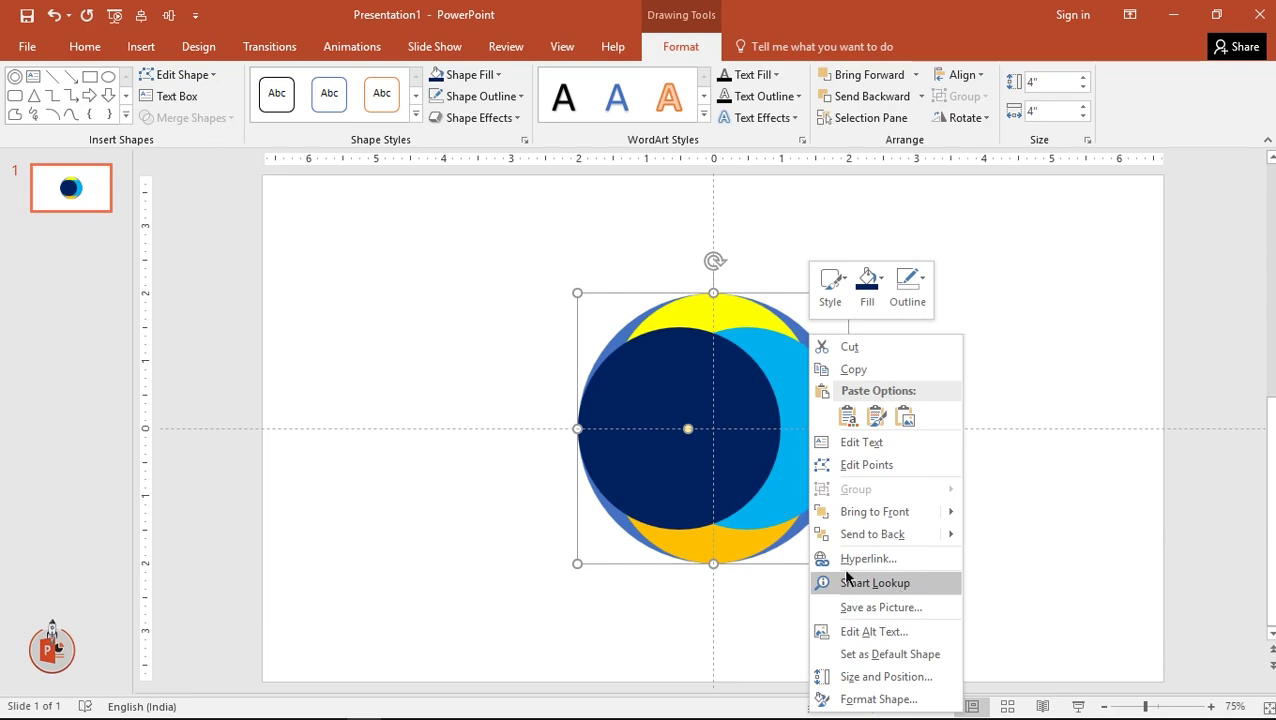
left_click(867, 523)
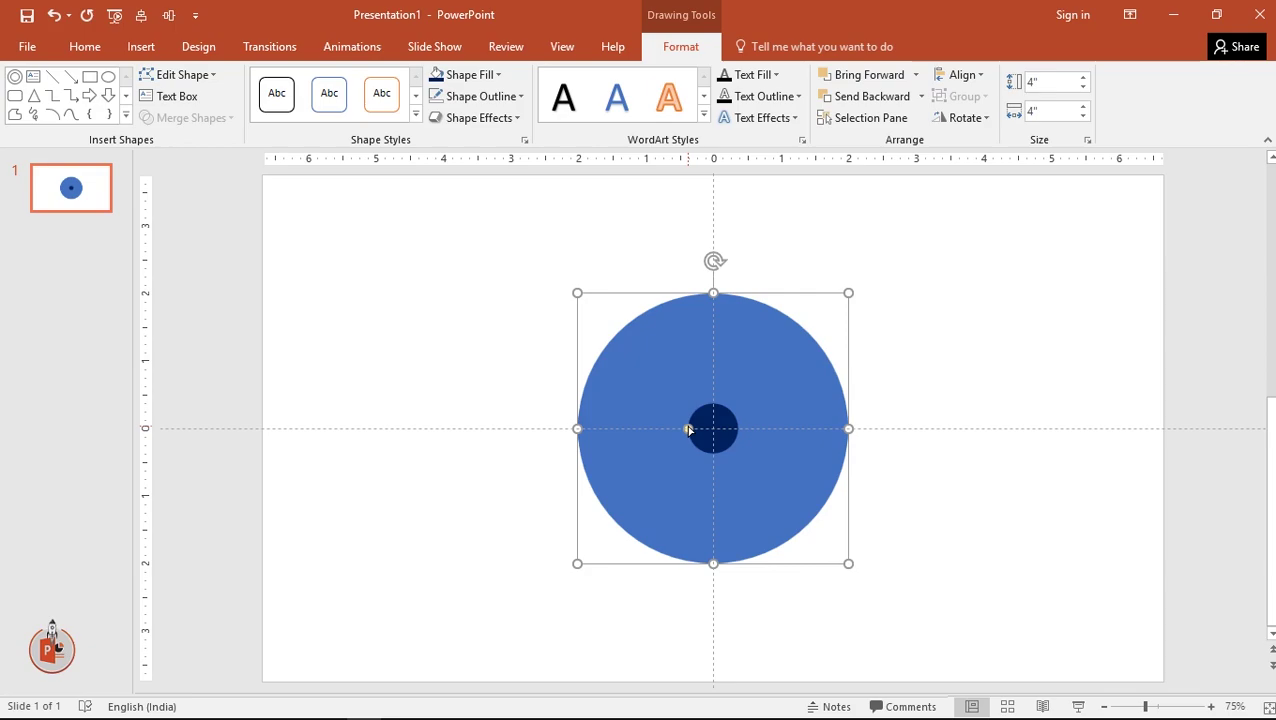
key("ctrl+a")
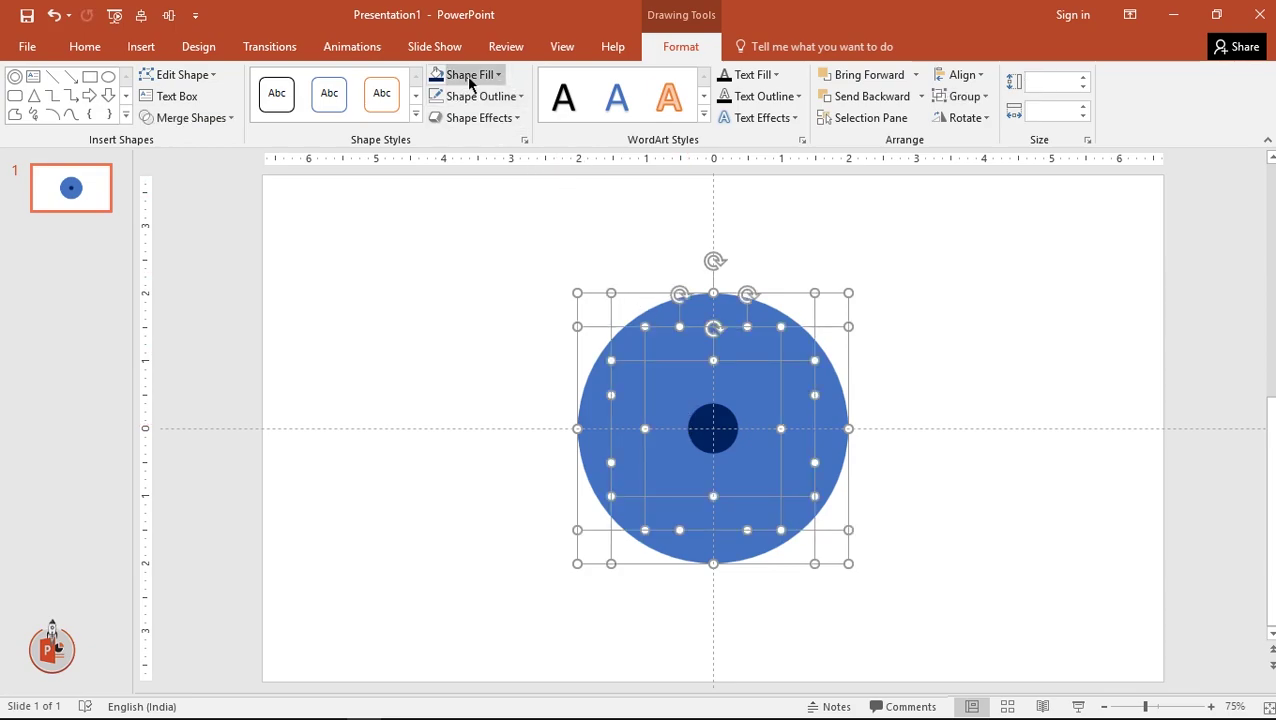
left_click(469, 78)
left_click(469, 278)
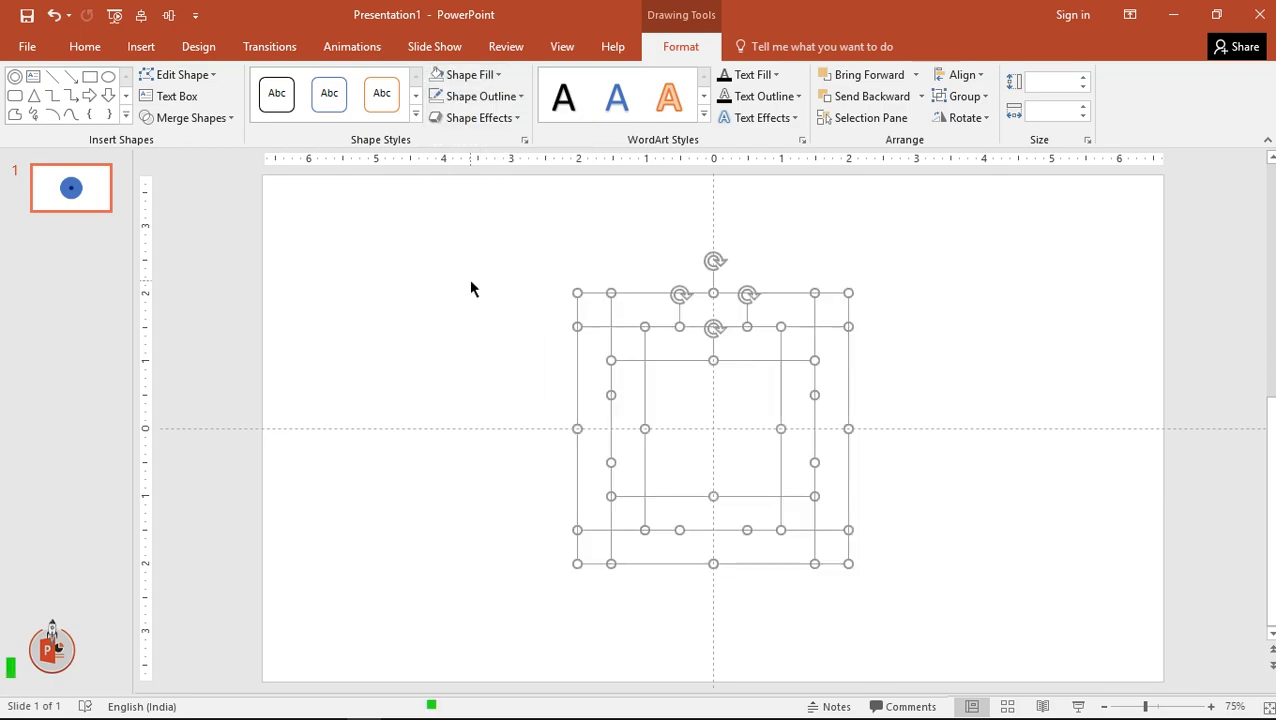
left_click(497, 100)
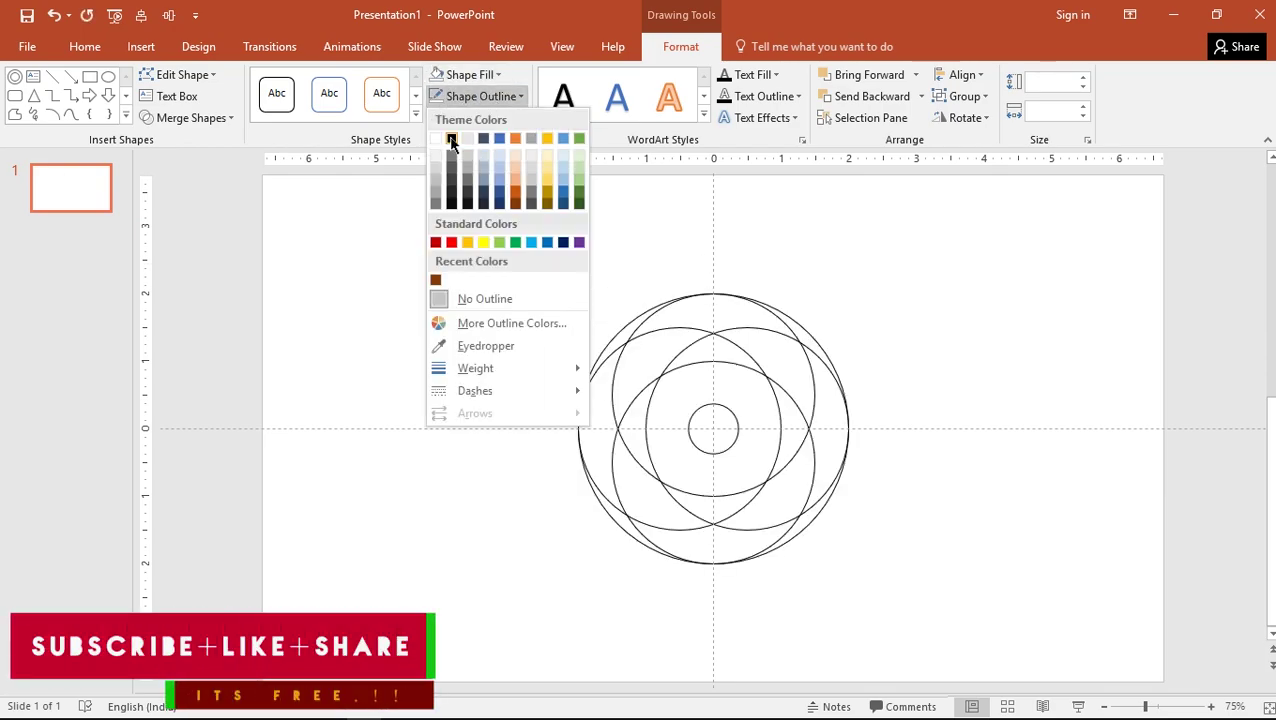
Step: Give all circles black outlines and widen the small centre circle outward from its centre
left_click(451, 140)
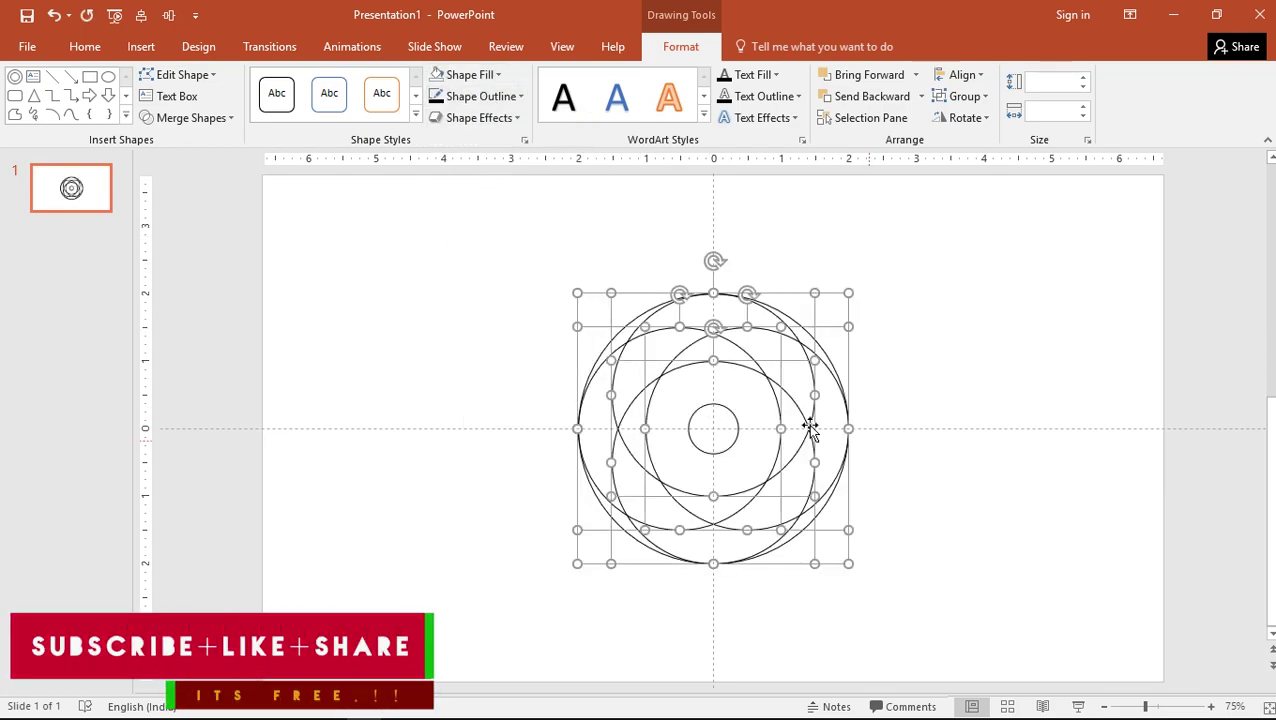
scroll(733, 378, "up", 5)
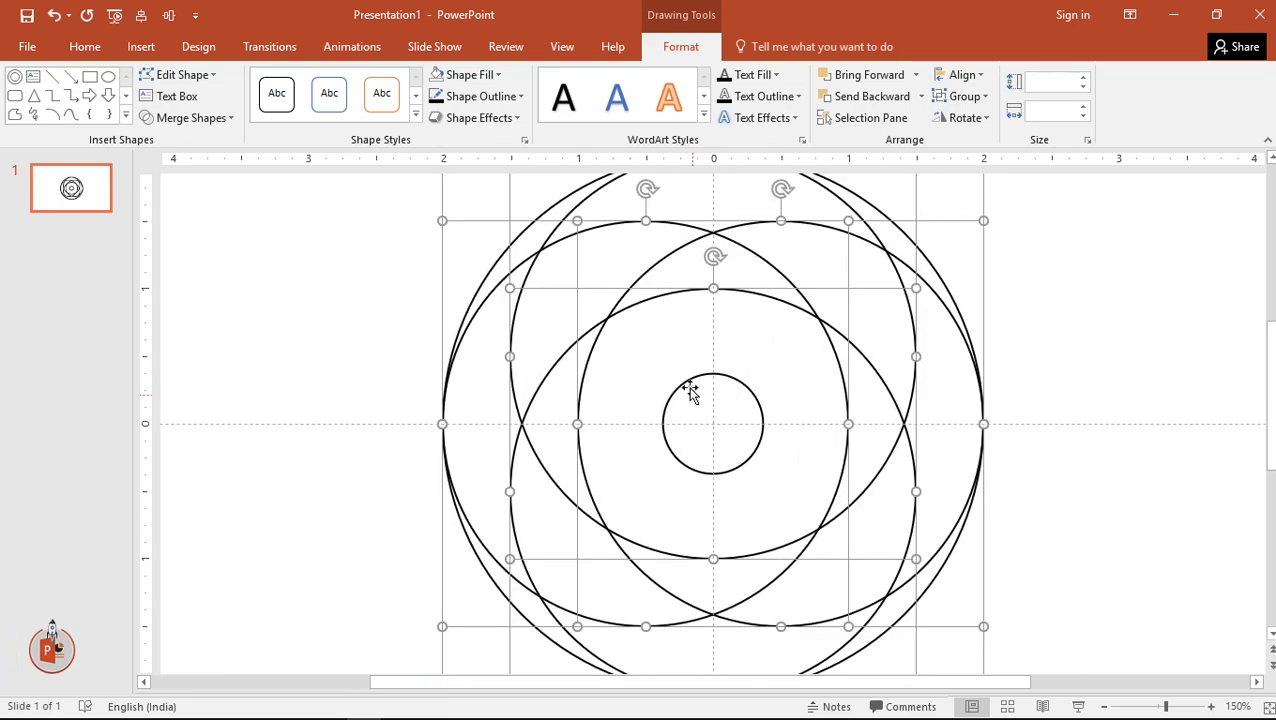
left_click(869, 432)
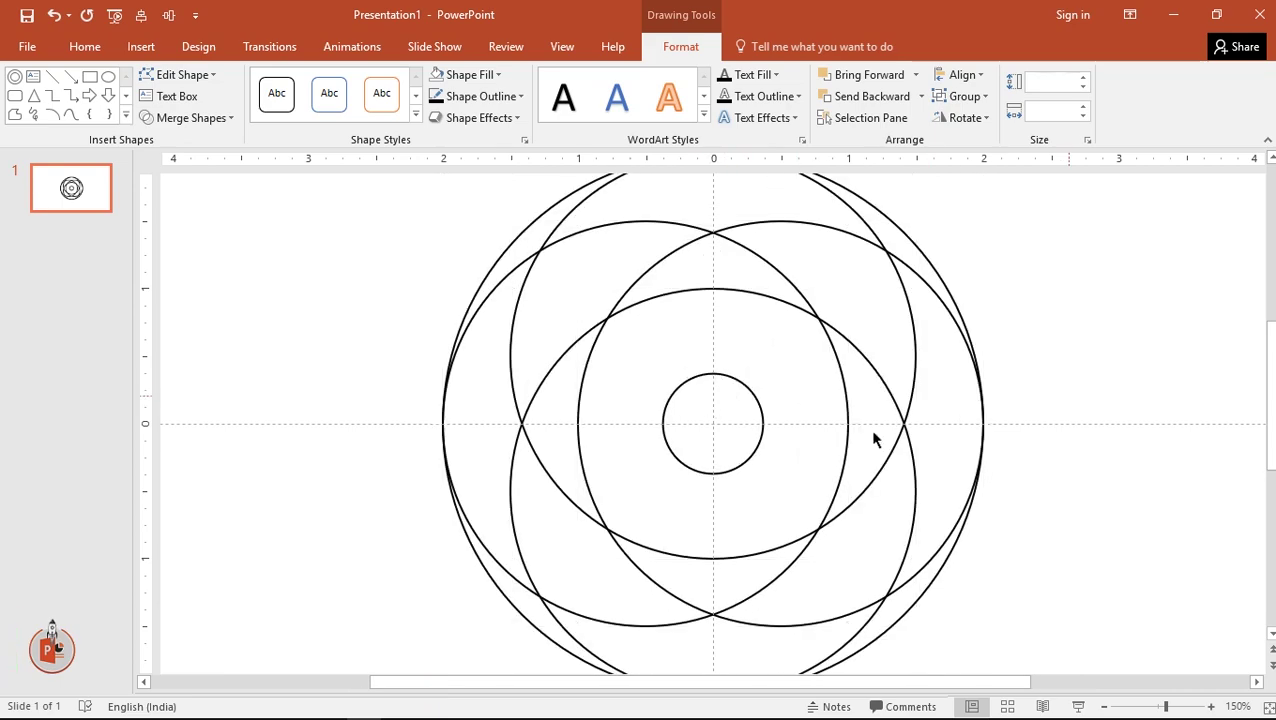
left_click_drag(668, 425, 566, 425)
Step: At 300% zoom, adjust the centre circle's left handle until it sits just outside the innermost ring, then select everything
scroll(812, 316, "up", 5, "ctrl")
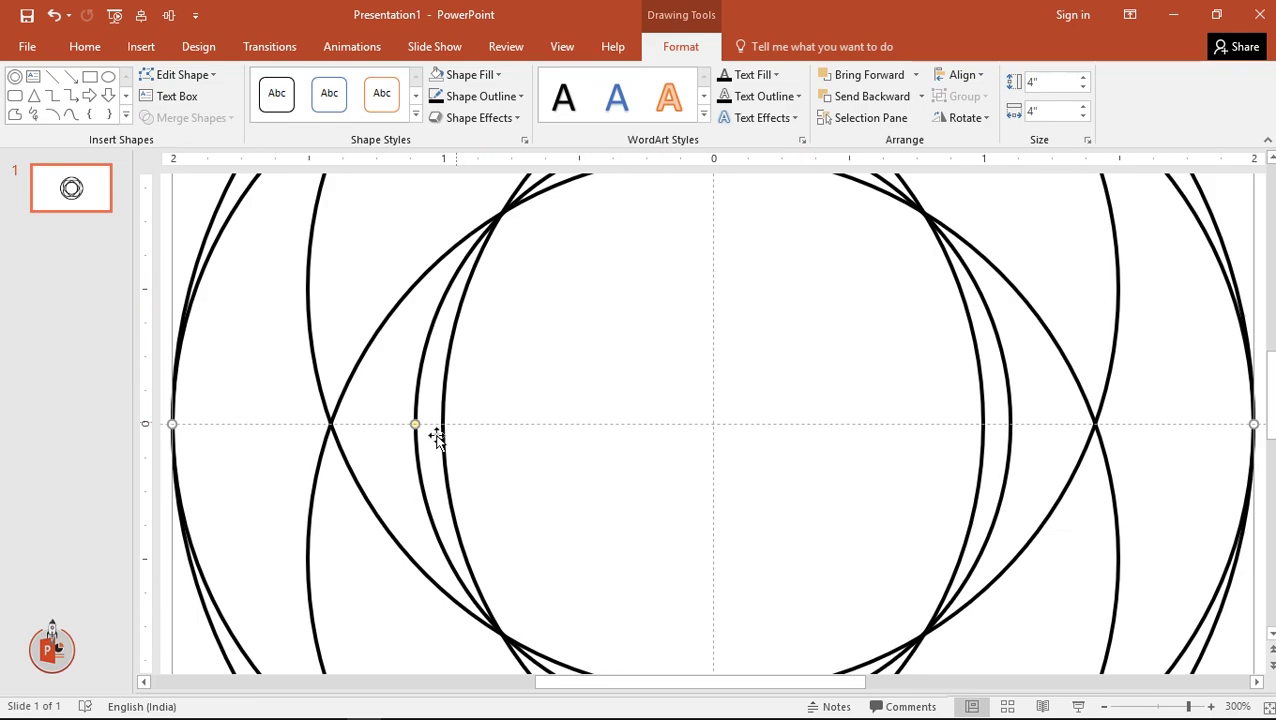
left_click_drag(414, 425, 410, 430)
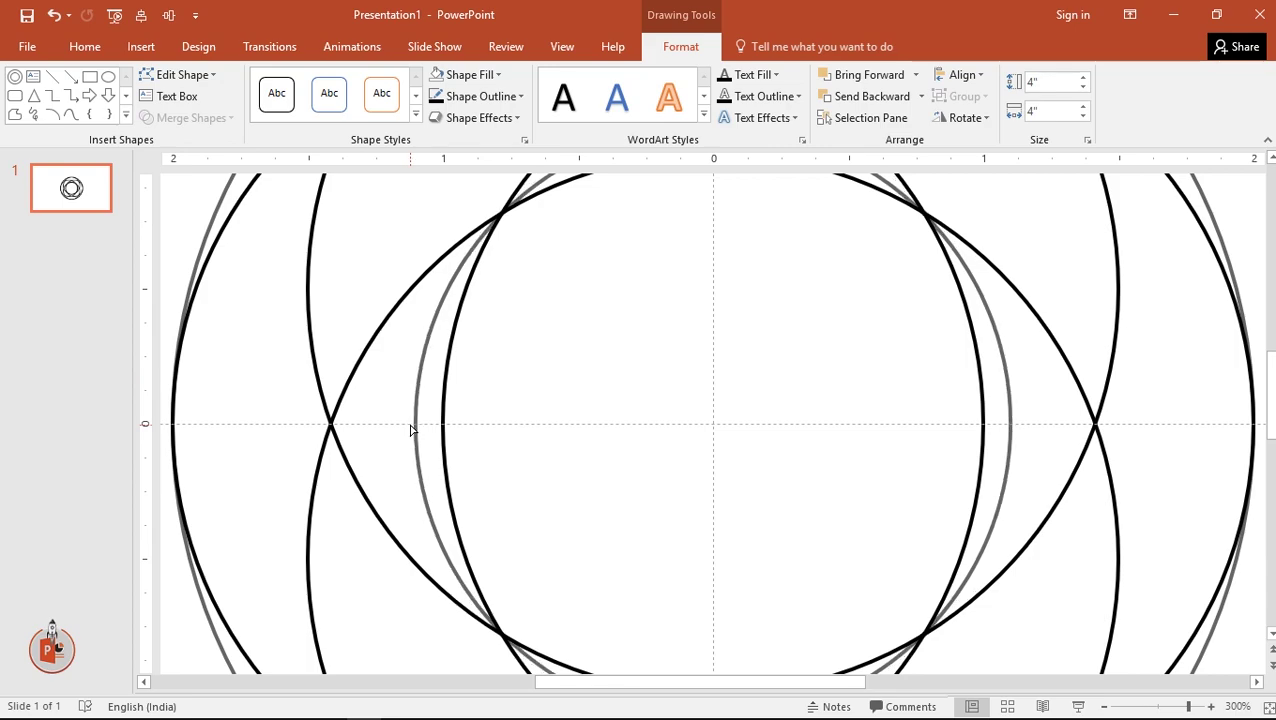
left_click_drag(410, 430, 418, 430)
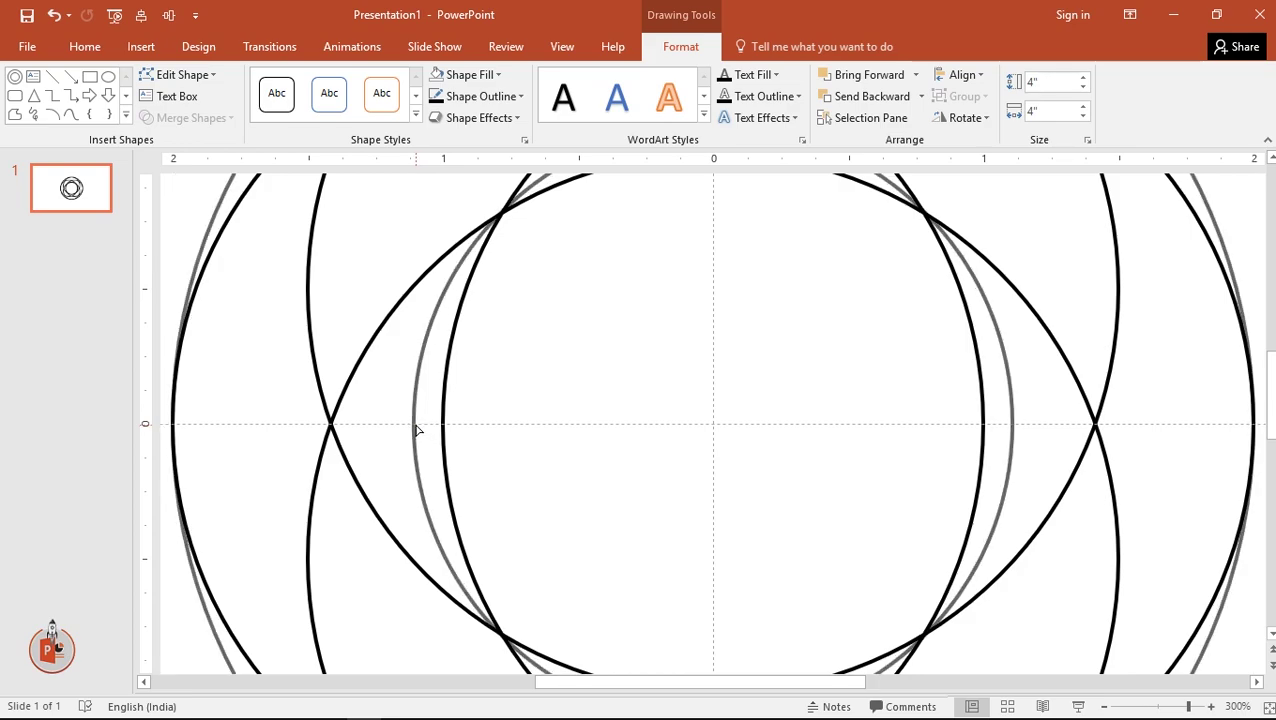
left_click_drag(418, 430, 418, 428)
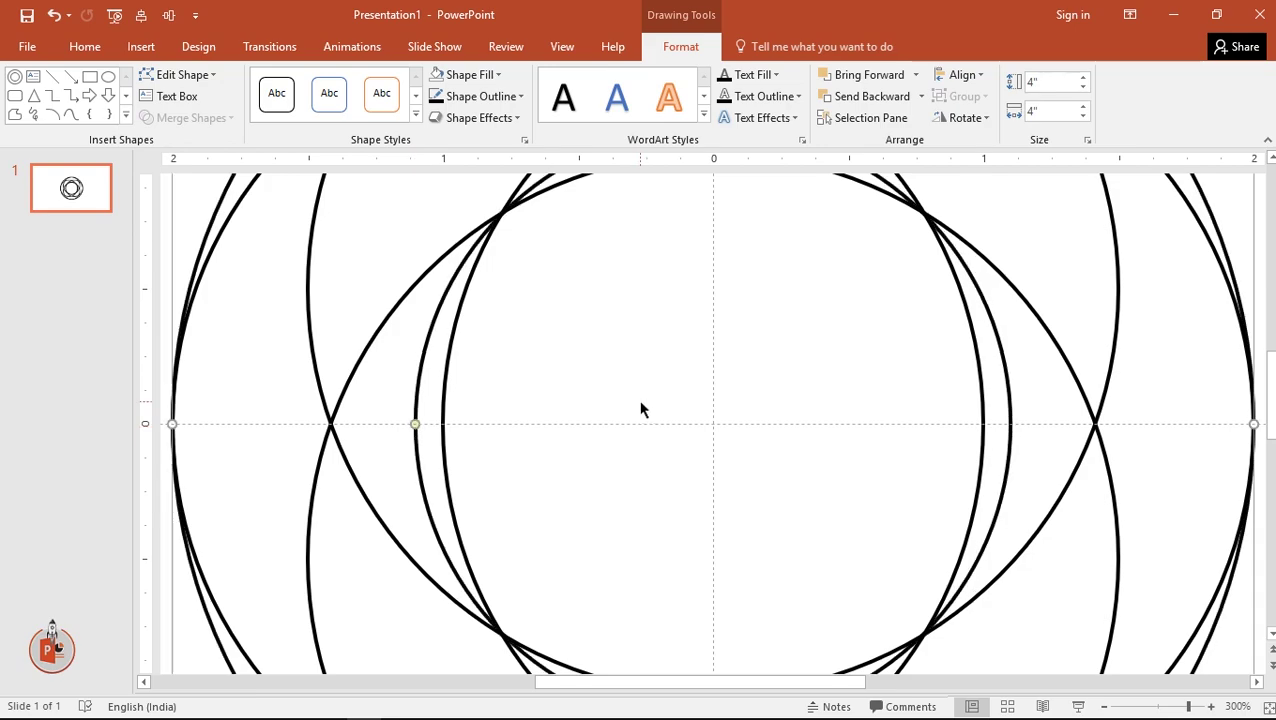
scroll(641, 409, "down", 3)
scroll(641, 407, "down", 3)
scroll(670, 408, "down", 1)
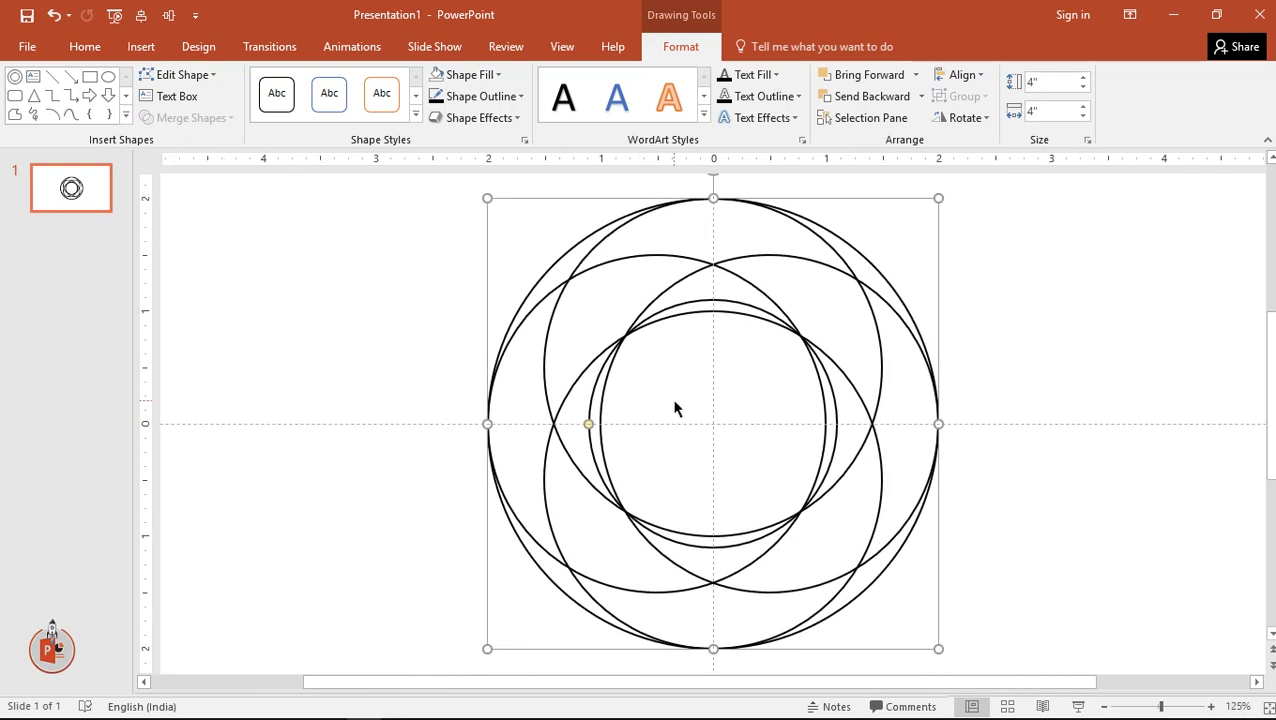
key("ctrl+a")
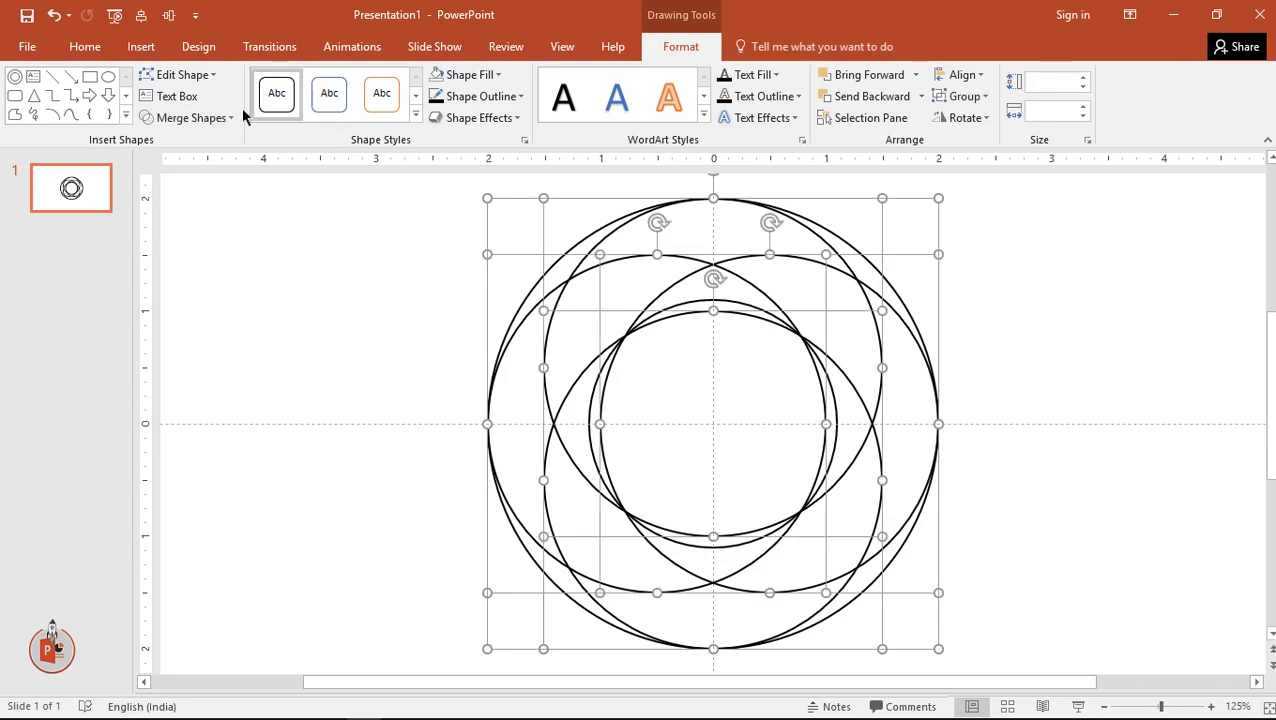
Step: Fragment the overlapping circles and drag the four thin outer slivers aside
left_click(219, 118)
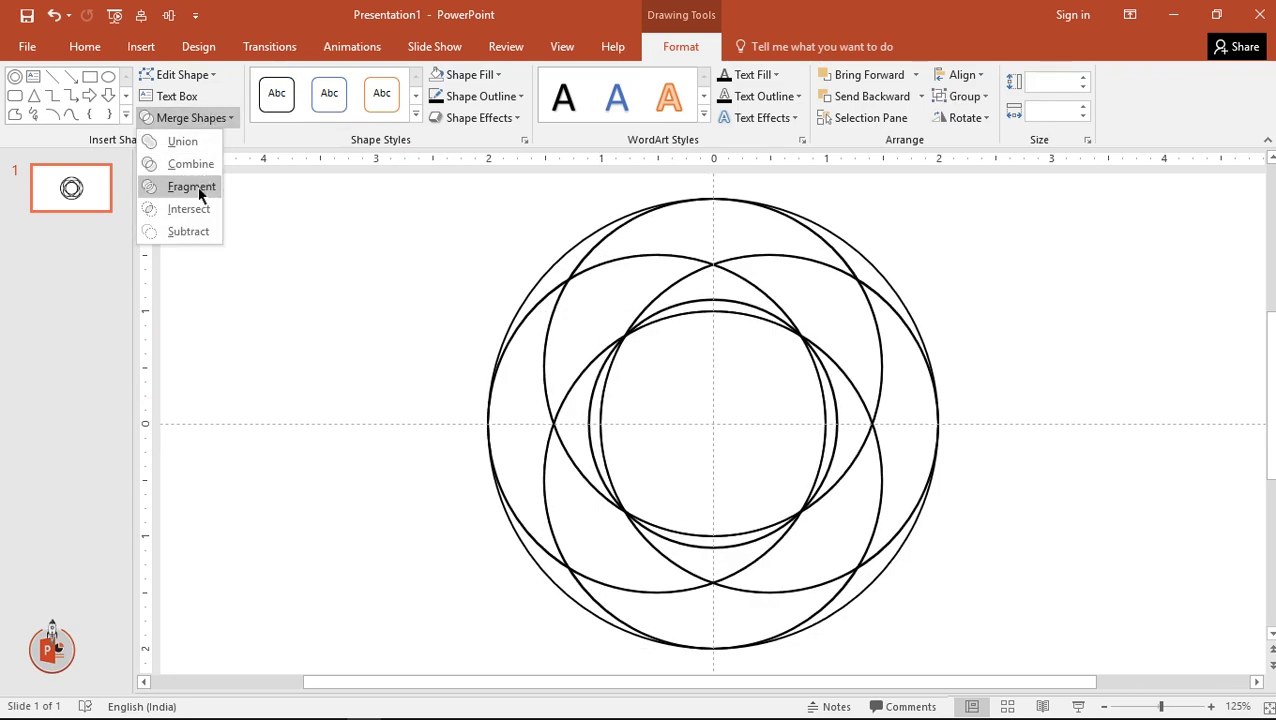
left_click(197, 193)
left_click(1025, 353)
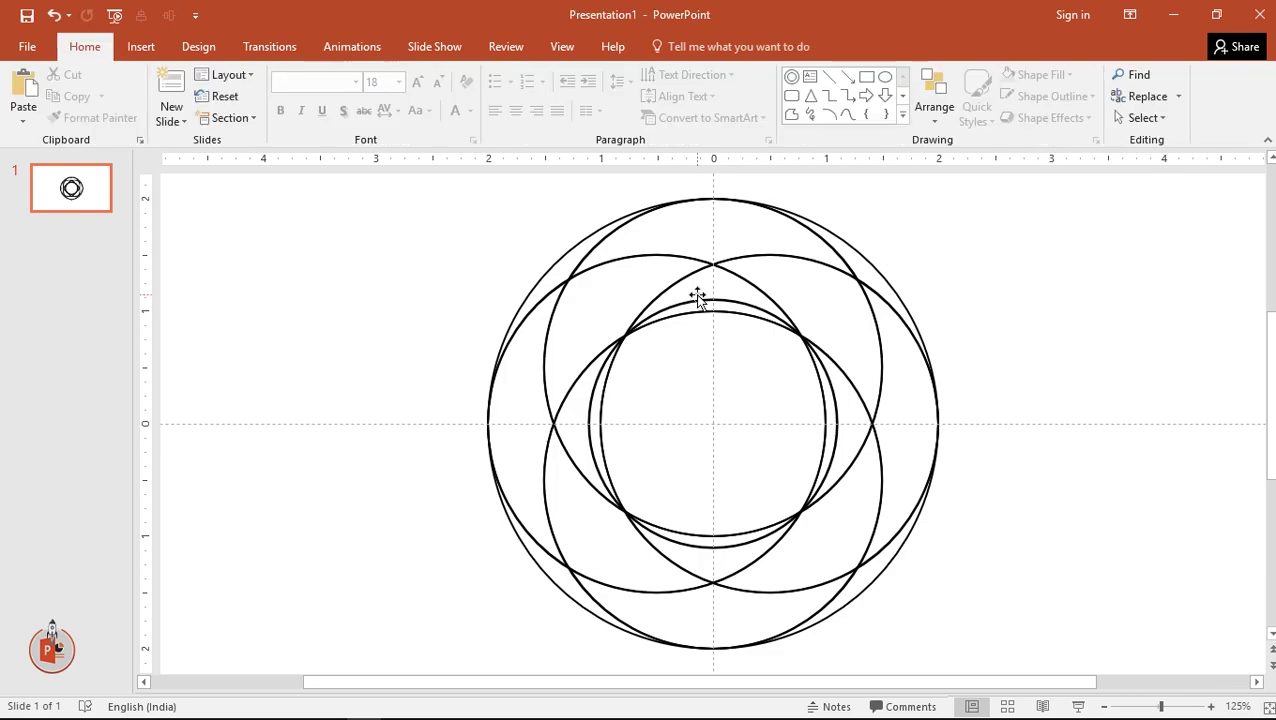
left_click_drag(697, 297, 998, 291)
left_click_drag(830, 432, 1103, 414)
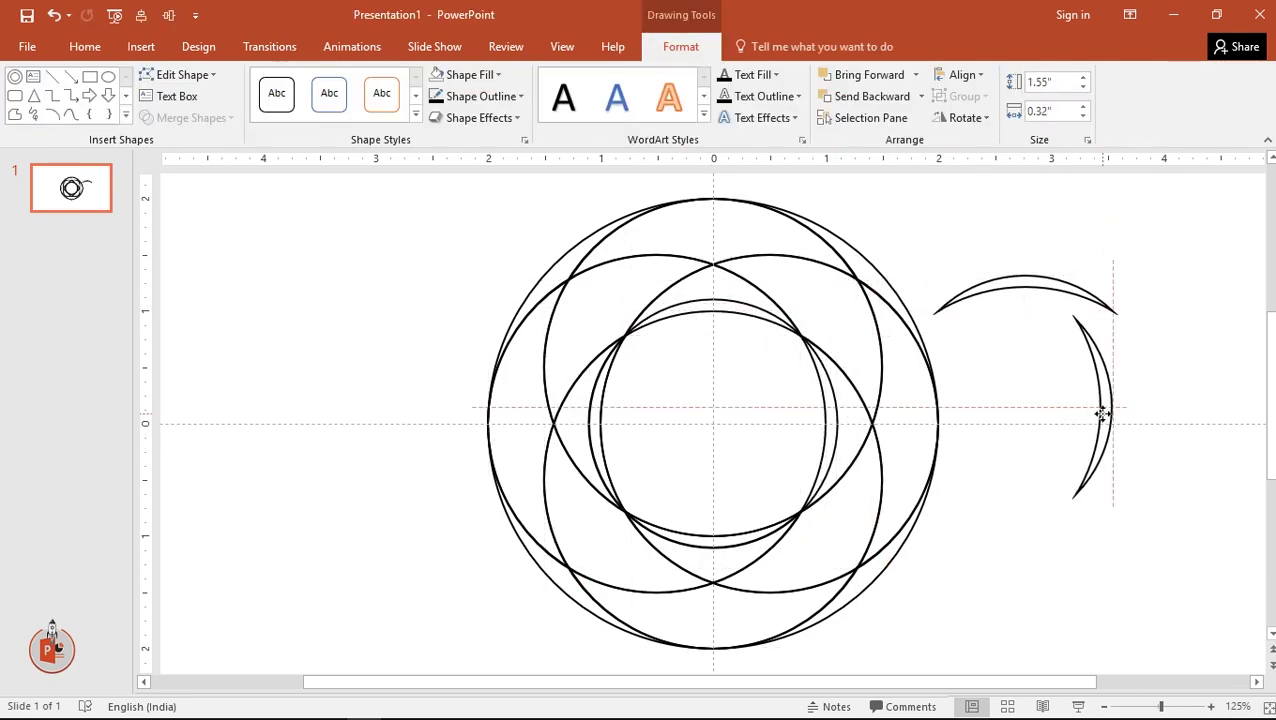
left_click_drag(697, 538, 1060, 484)
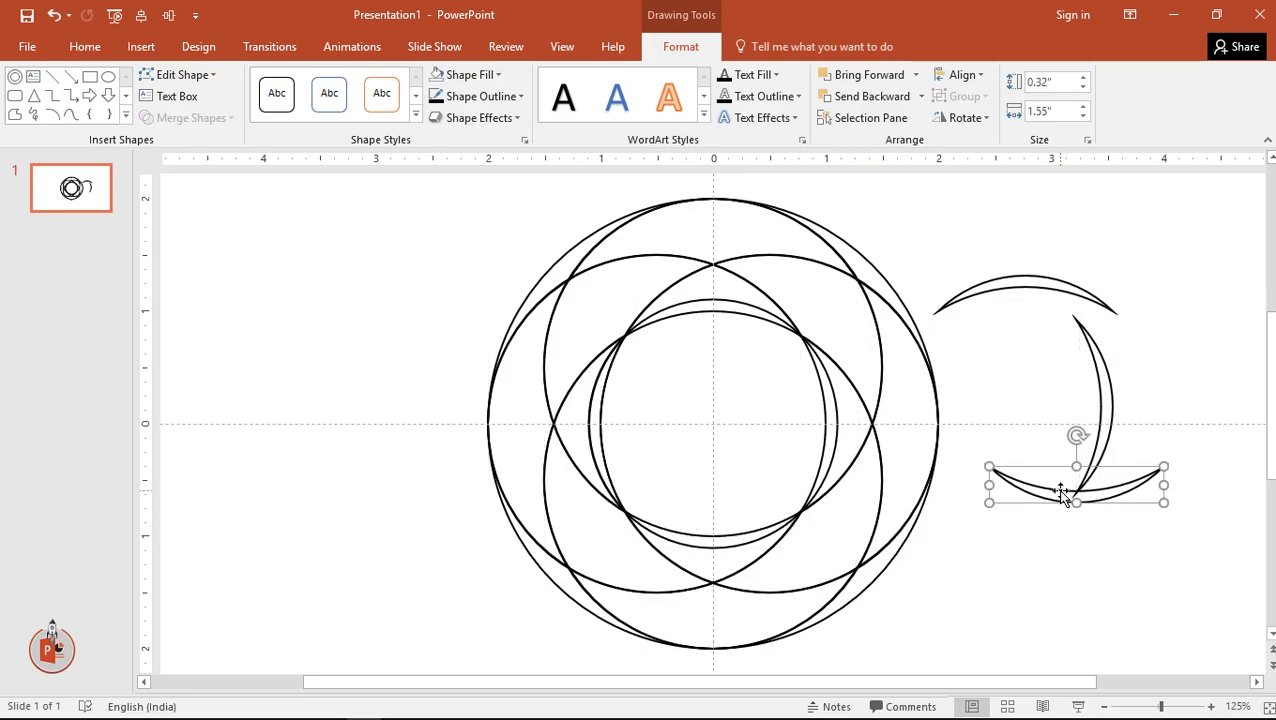
left_click_drag(594, 430, 1013, 415)
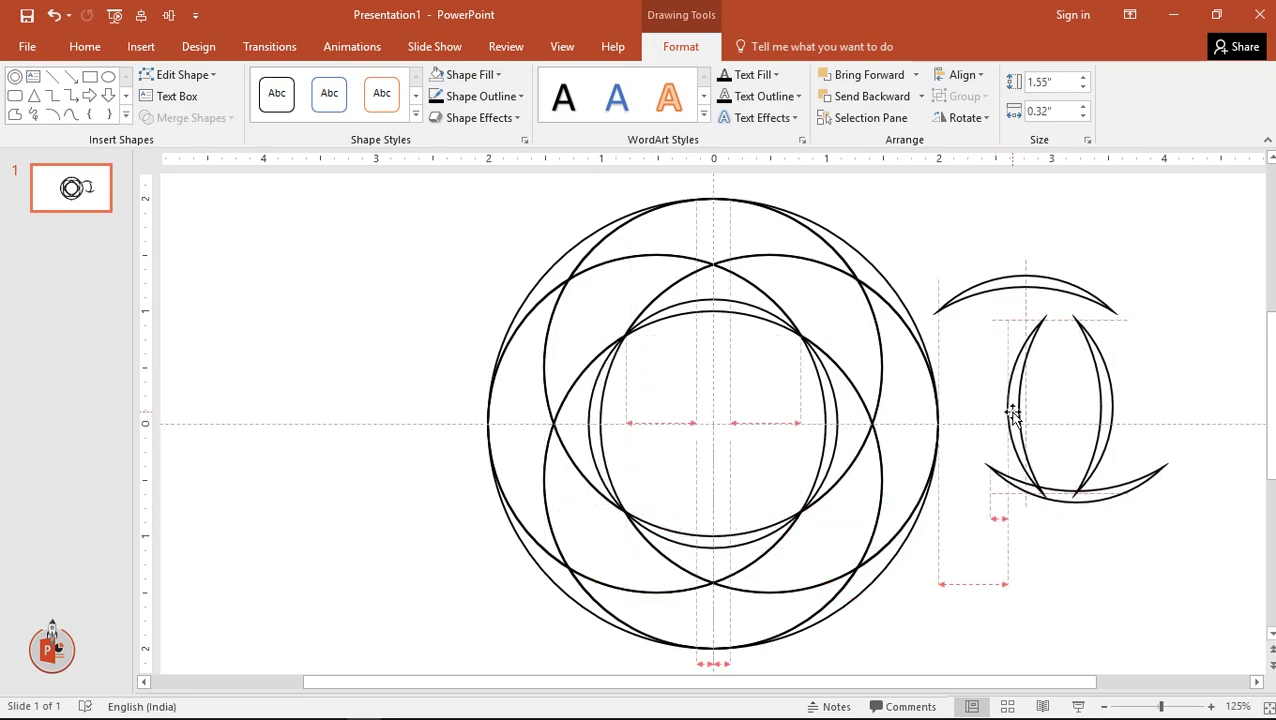
Step: Delete the four slivers and the central piece, then select the remaining fragments
left_click(1012, 285)
left_click(1016, 390, "shift")
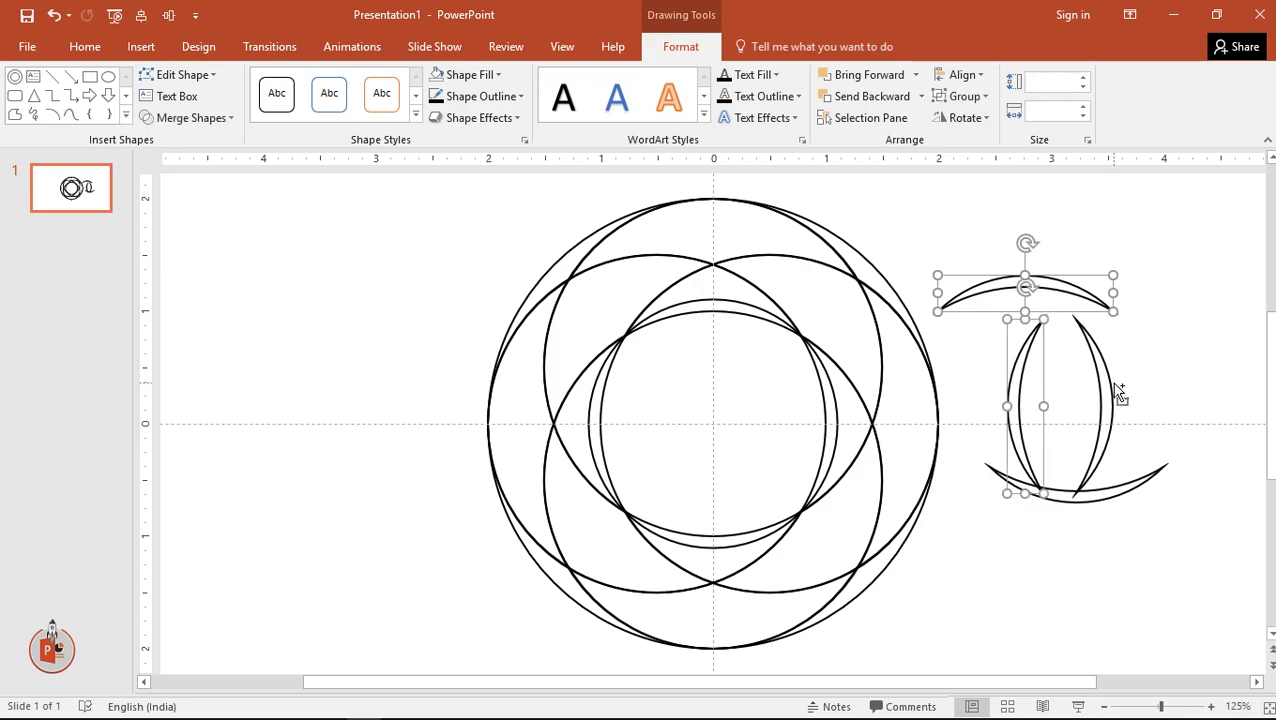
left_click(1104, 477, "shift")
left_click(1122, 486, "shift")
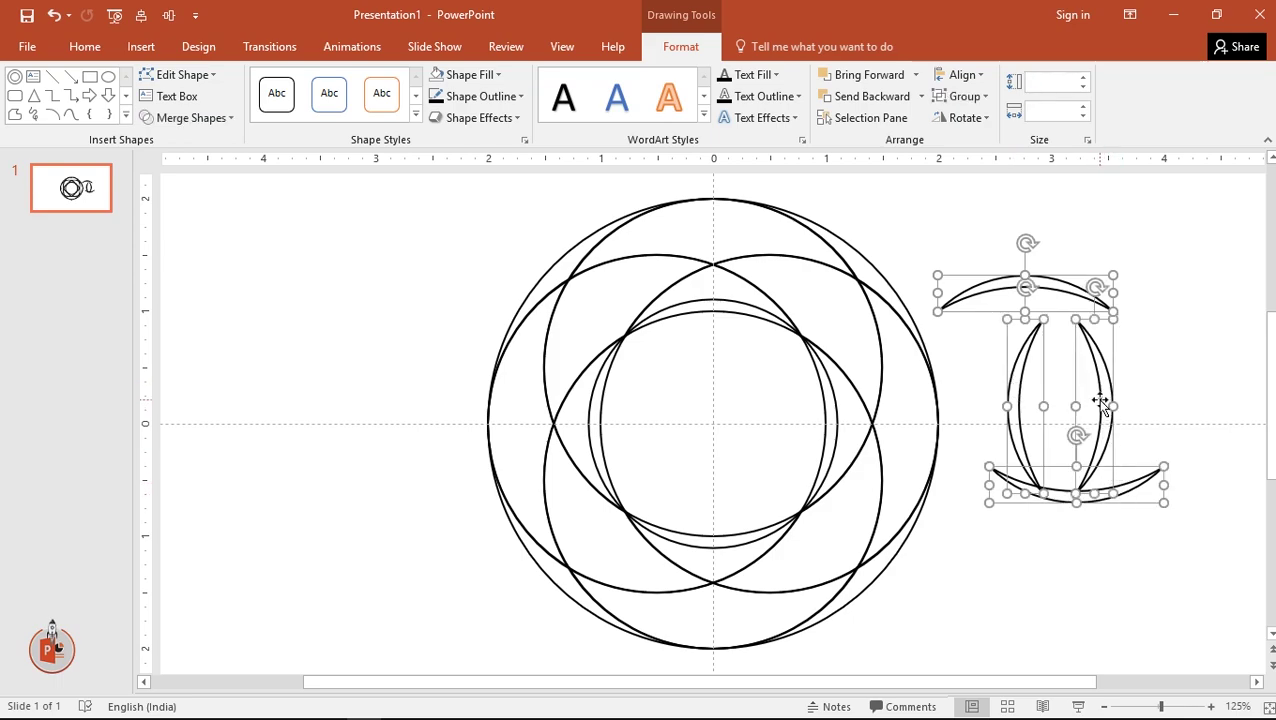
key("Delete")
left_click(819, 392)
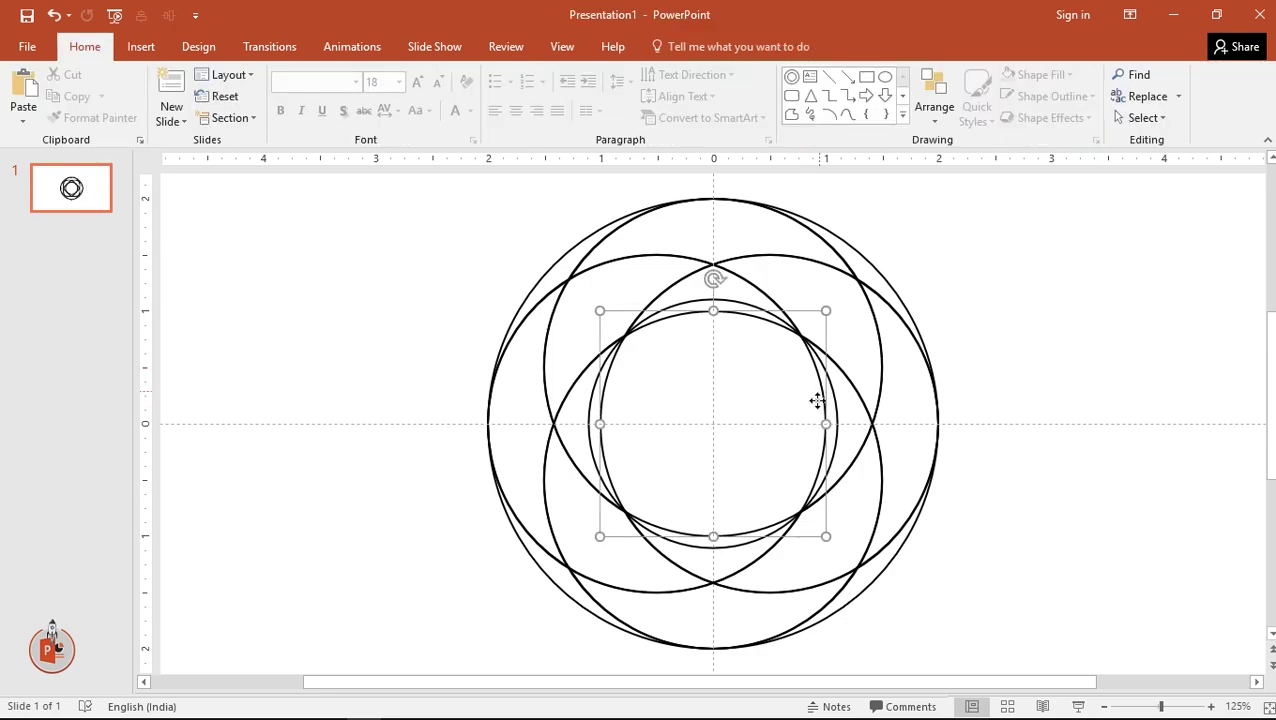
left_click_drag(819, 392, 1178, 342)
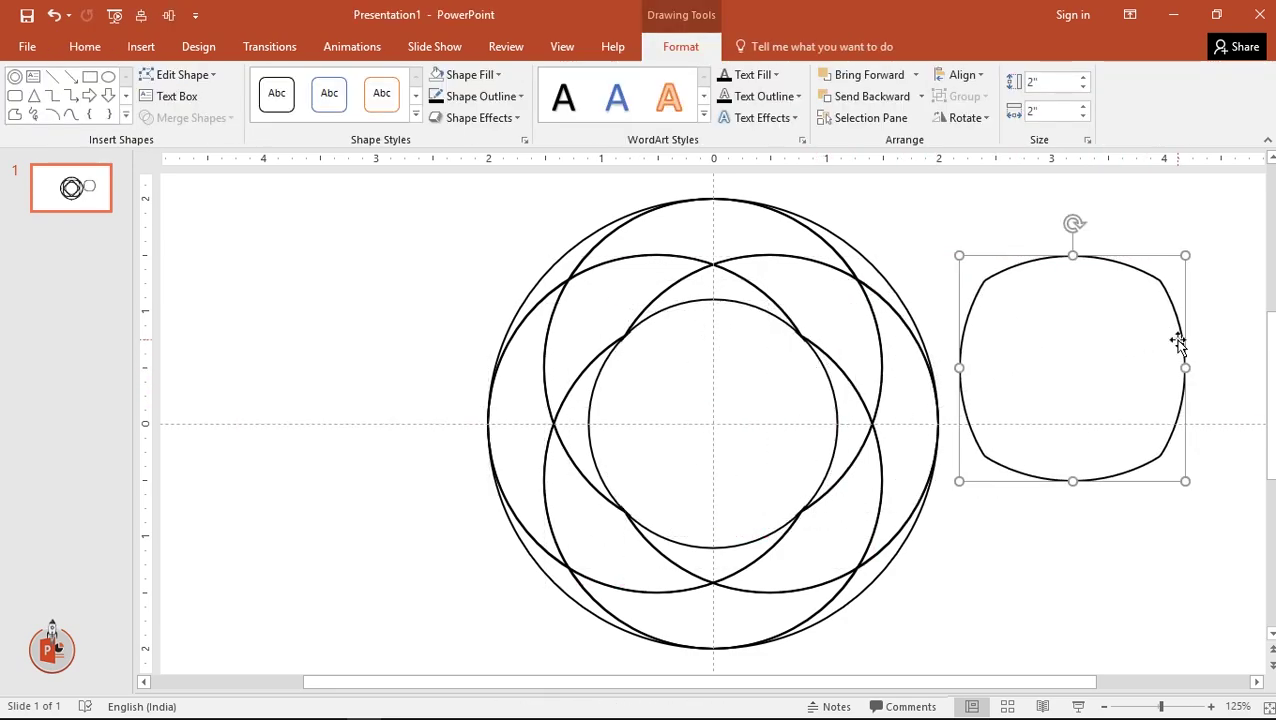
key("Delete")
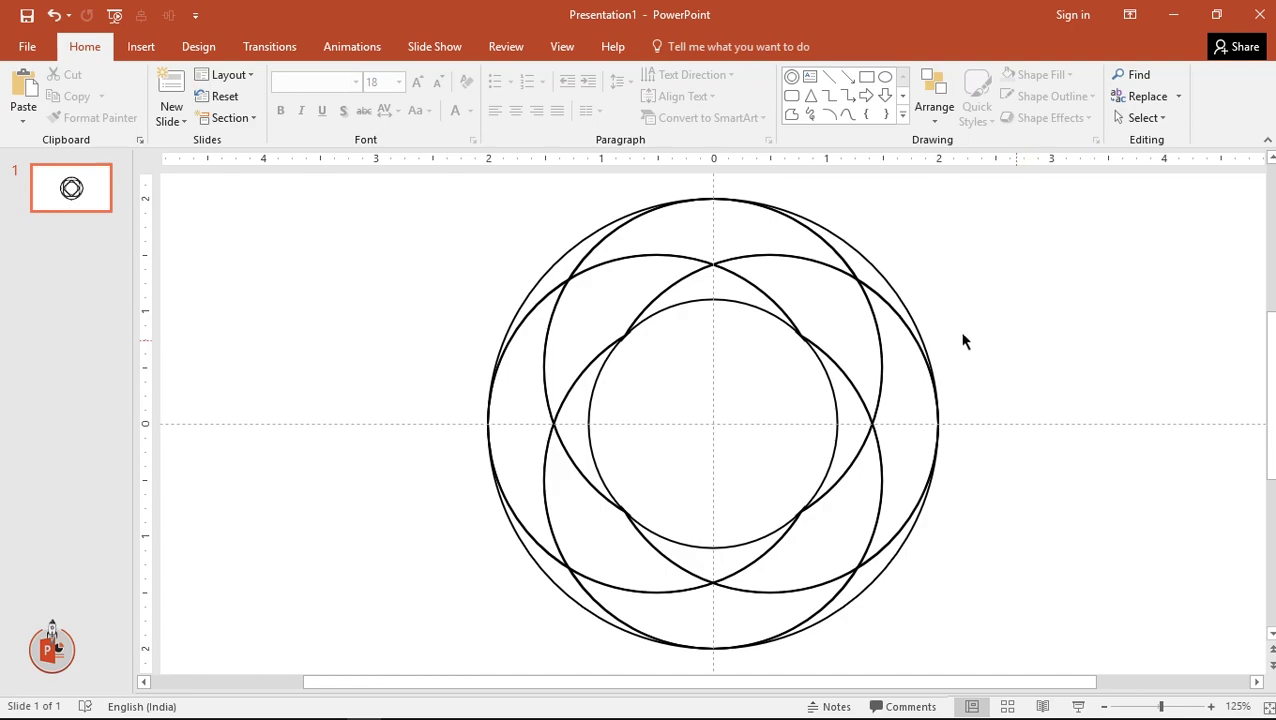
key("ctrl+a")
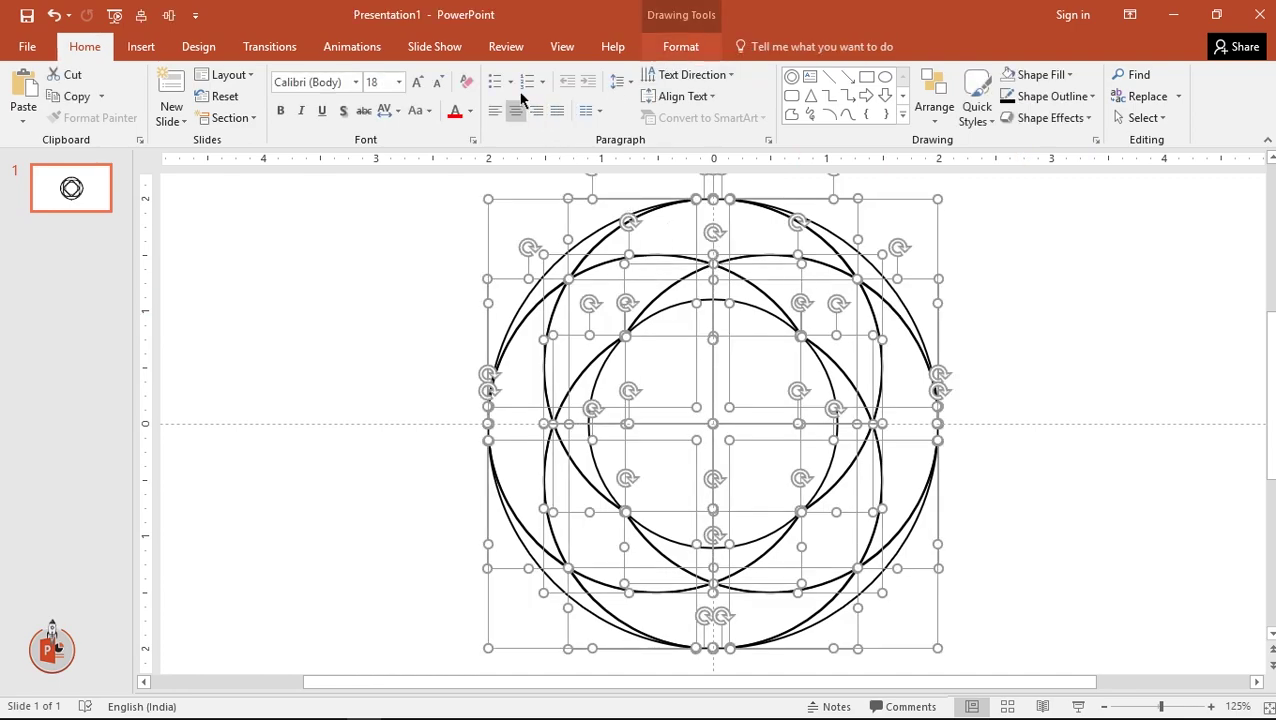
Step: Fill all the ring fragments orange
left_click(680, 46)
left_click(470, 75)
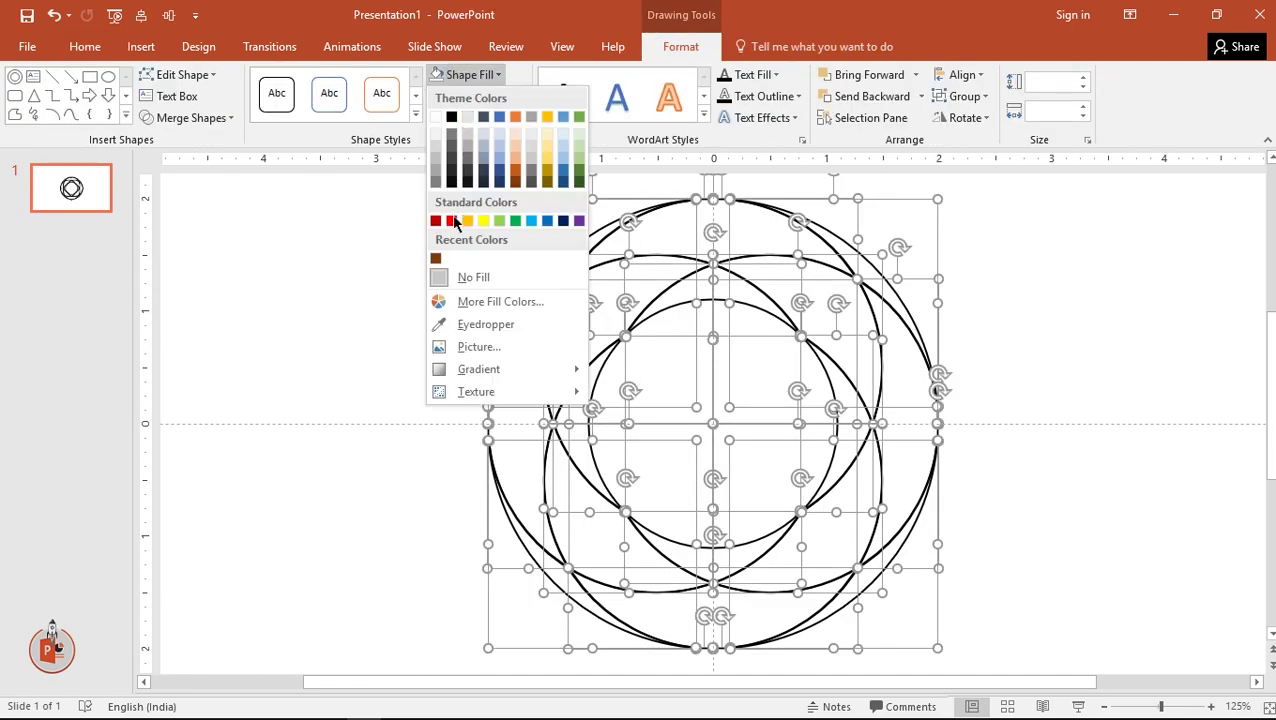
left_click(466, 220)
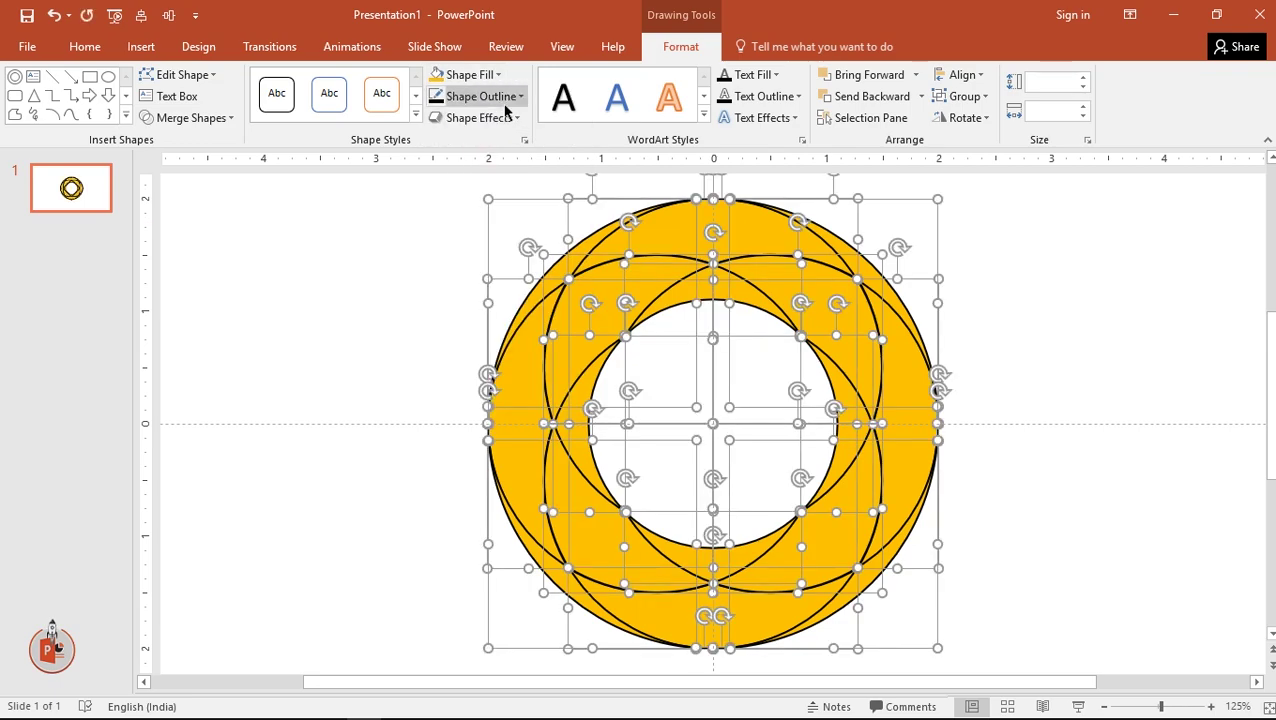
left_click(415, 268)
Step: Union three left-side fragments into one crescent and fill it red
left_click(549, 293)
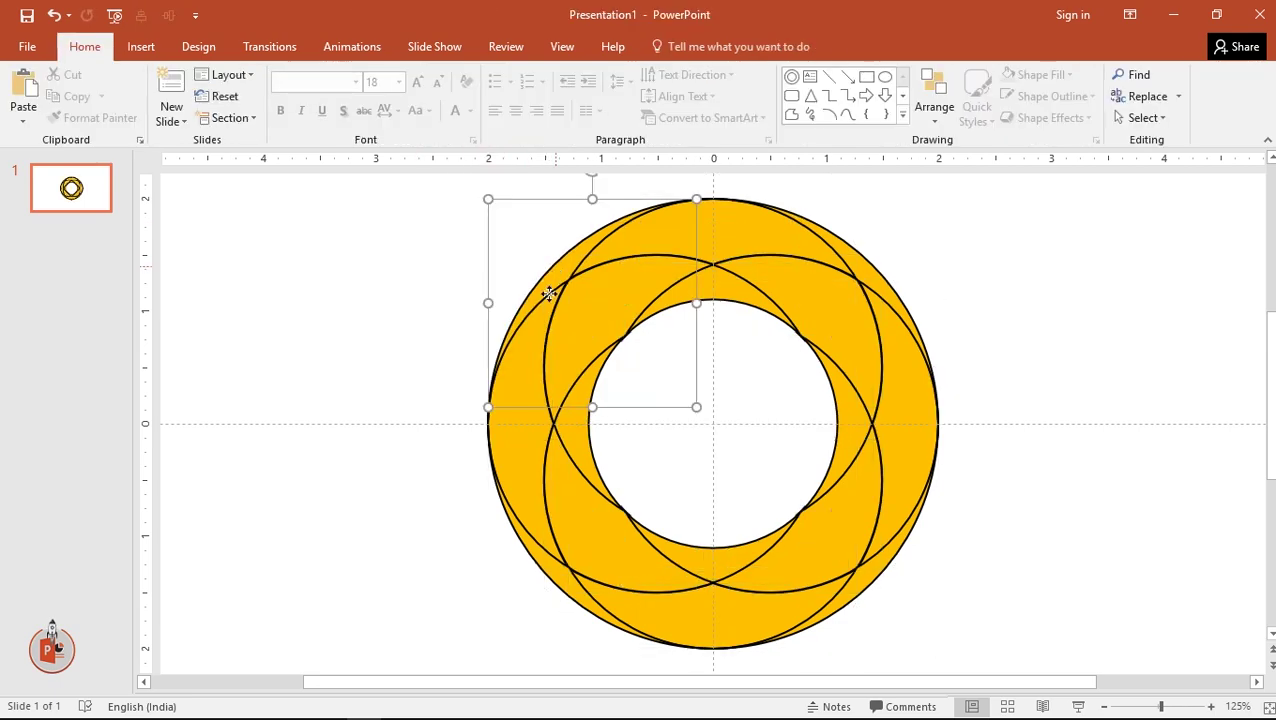
left_click(566, 520, "shift")
left_click(605, 533, "shift")
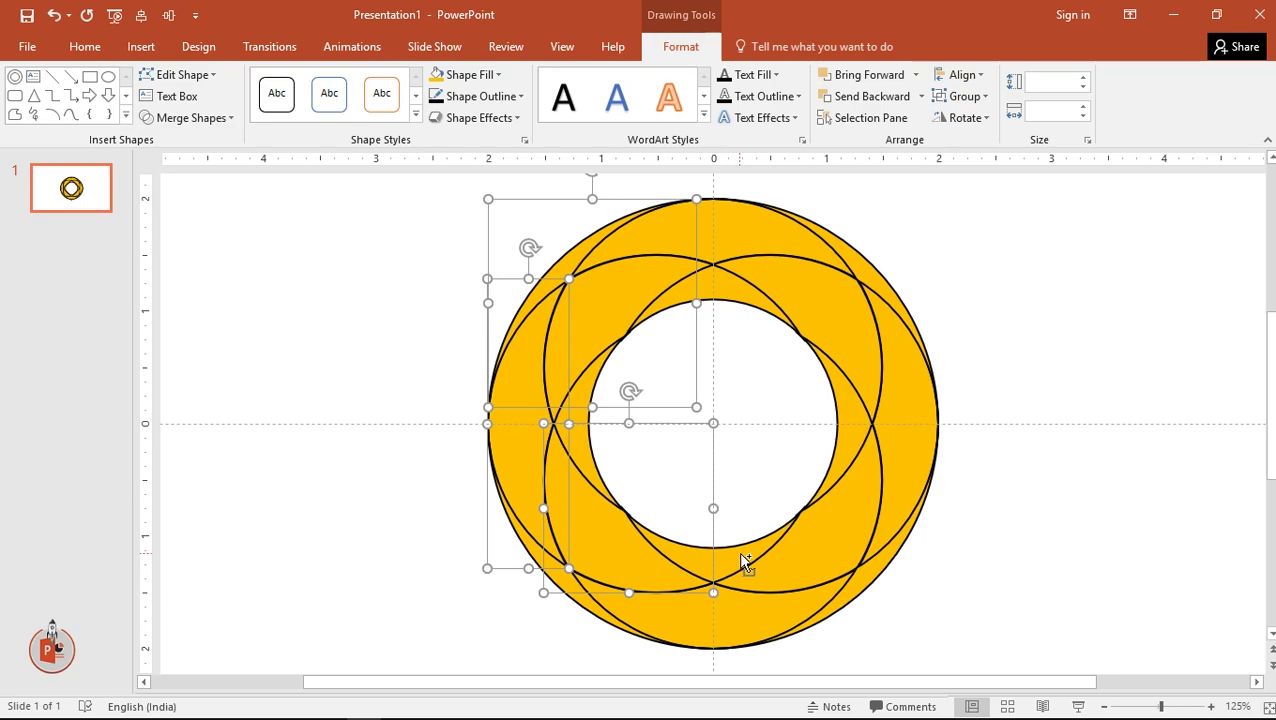
left_click(196, 126)
left_click(182, 186)
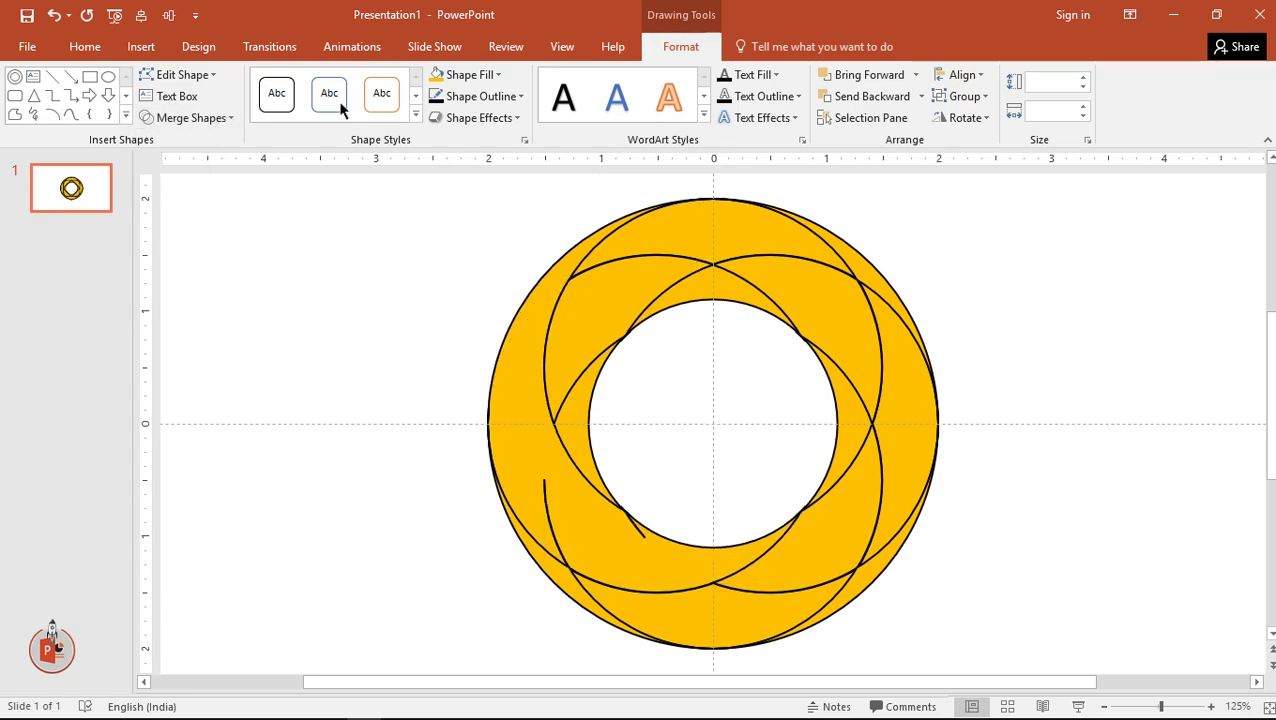
left_click(466, 75)
left_click(447, 219)
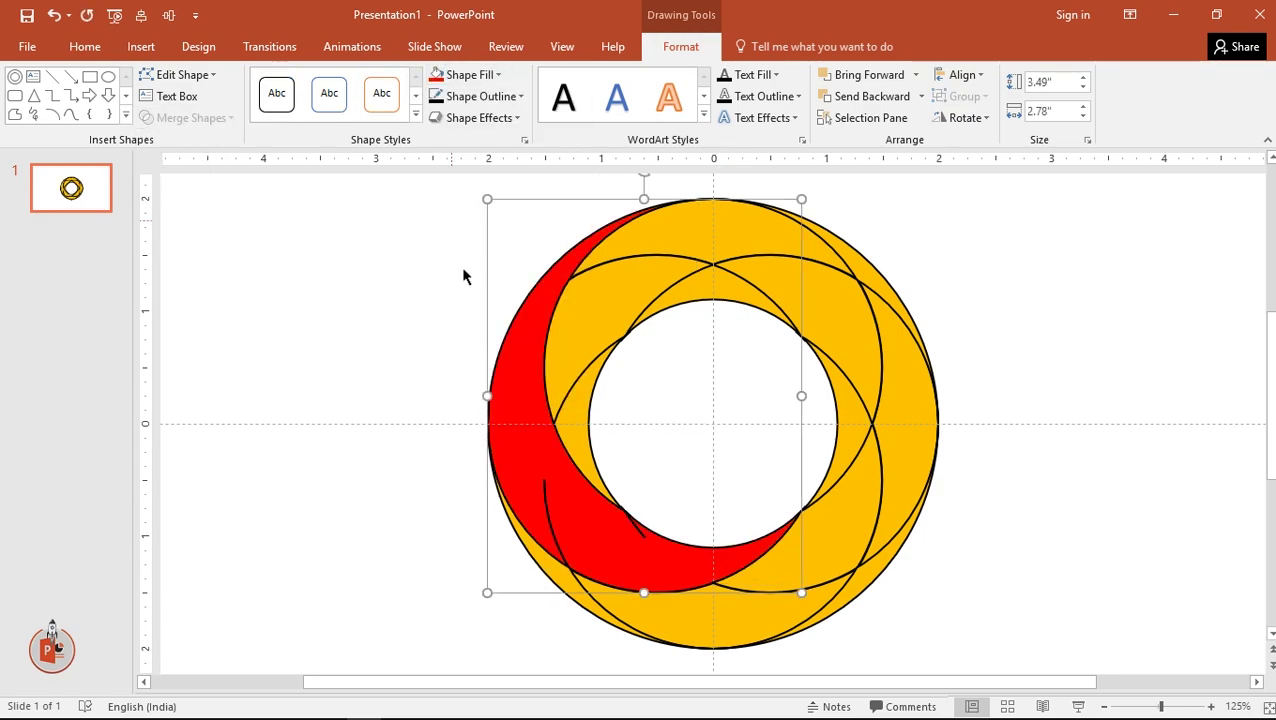
Step: Union the lower-left, bottom and right fragments into one shape filled green
left_click(609, 611)
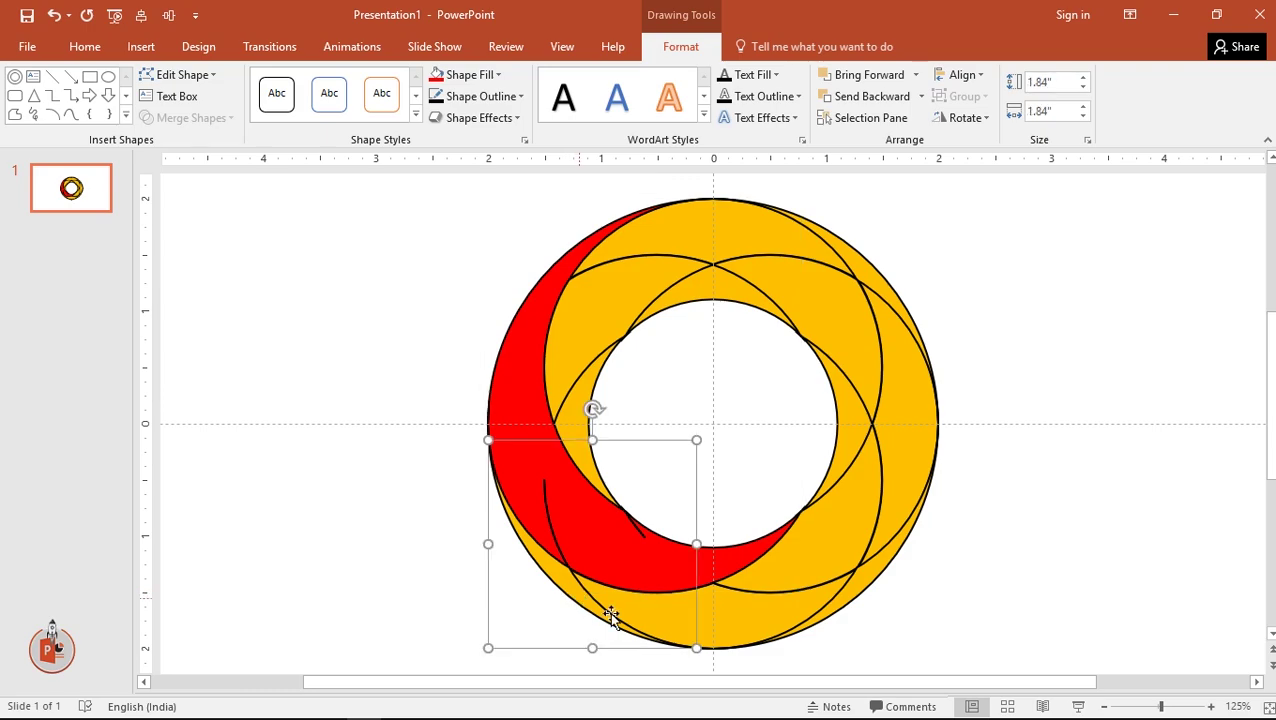
left_click(712, 618, "shift")
left_click(855, 450, "shift")
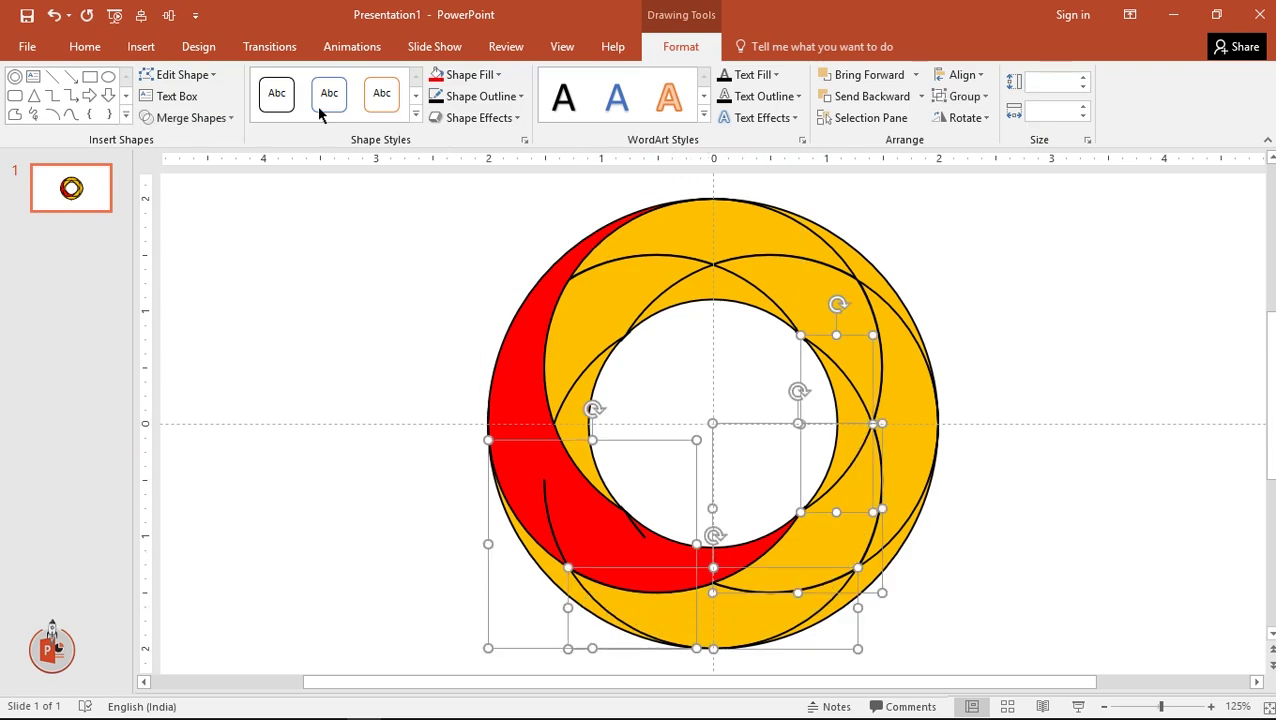
left_click(190, 118)
left_click(185, 142)
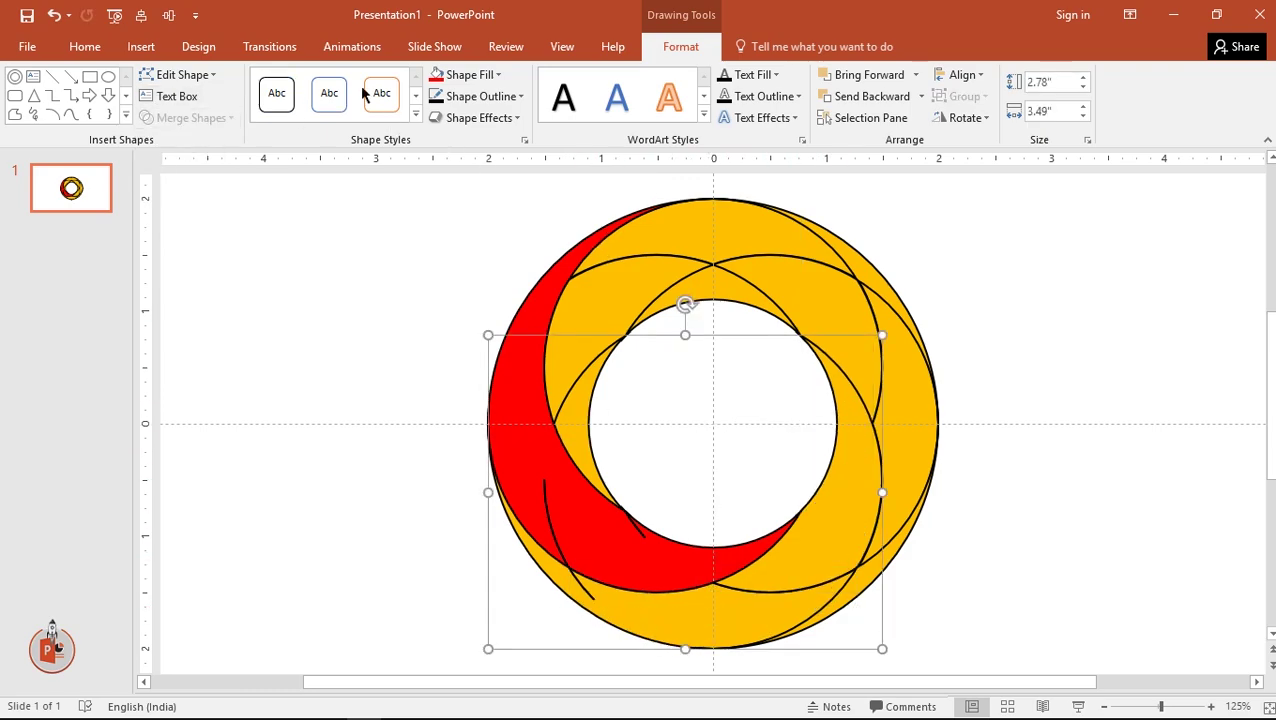
left_click(470, 75)
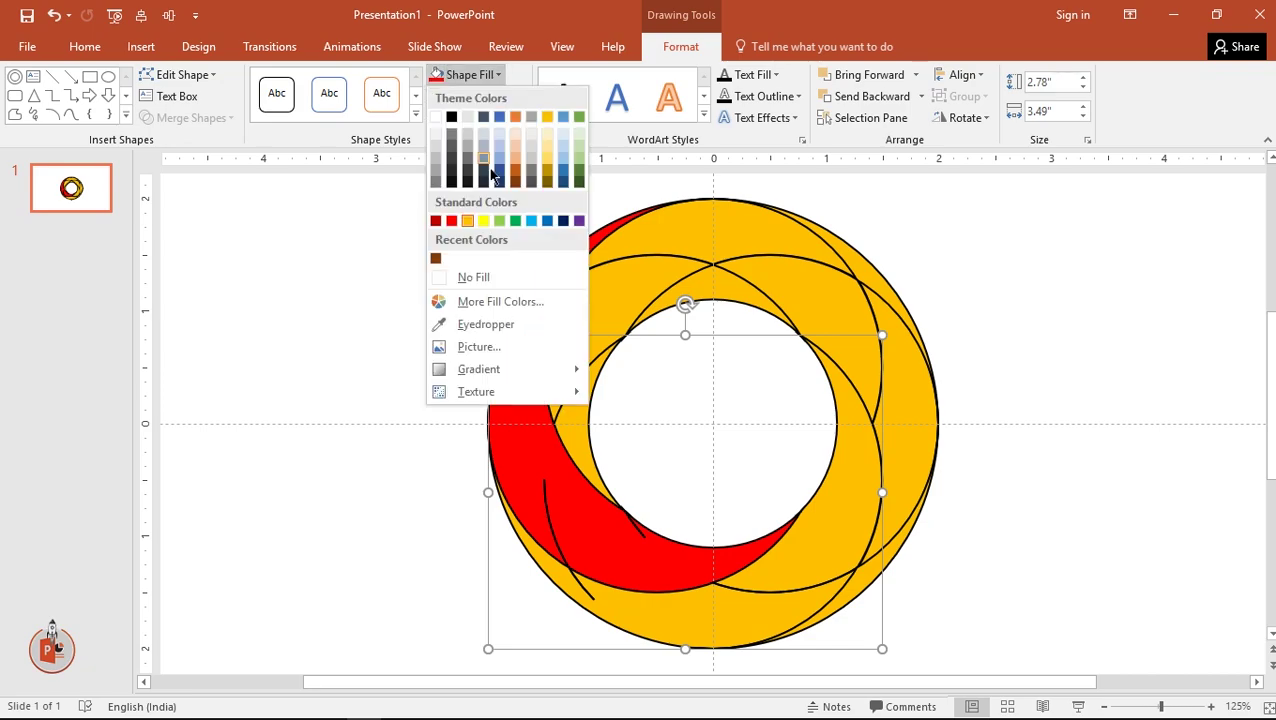
left_click(515, 220)
Step: Union the lower-right, right and top arcs into one piece filled blue
left_click(900, 543)
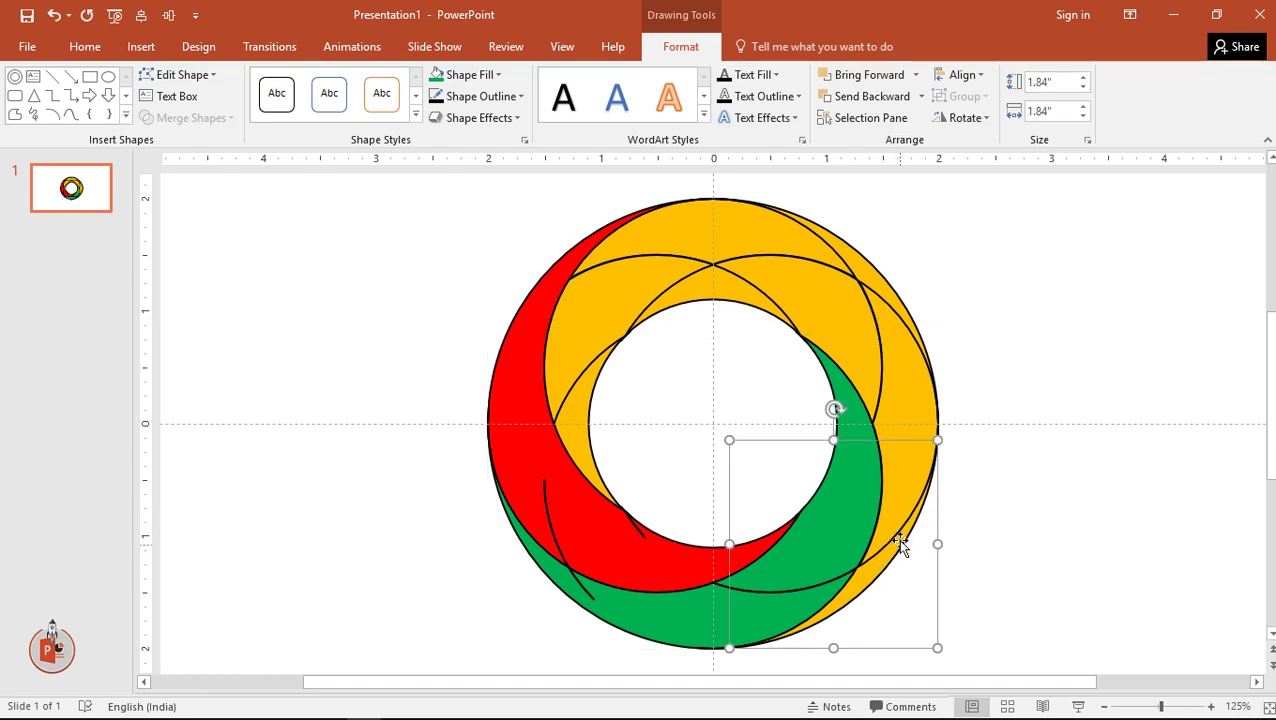
left_click(910, 400, "shift")
left_click(738, 300, "shift")
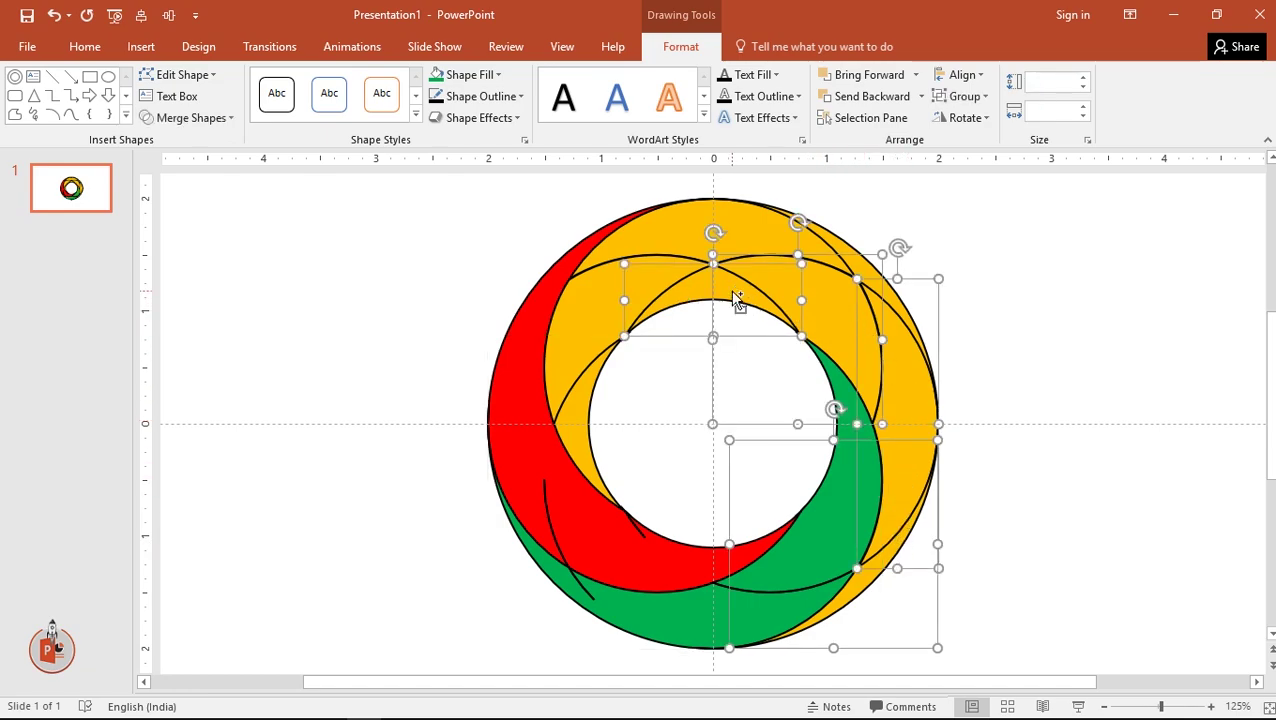
left_click(192, 118)
left_click(182, 141)
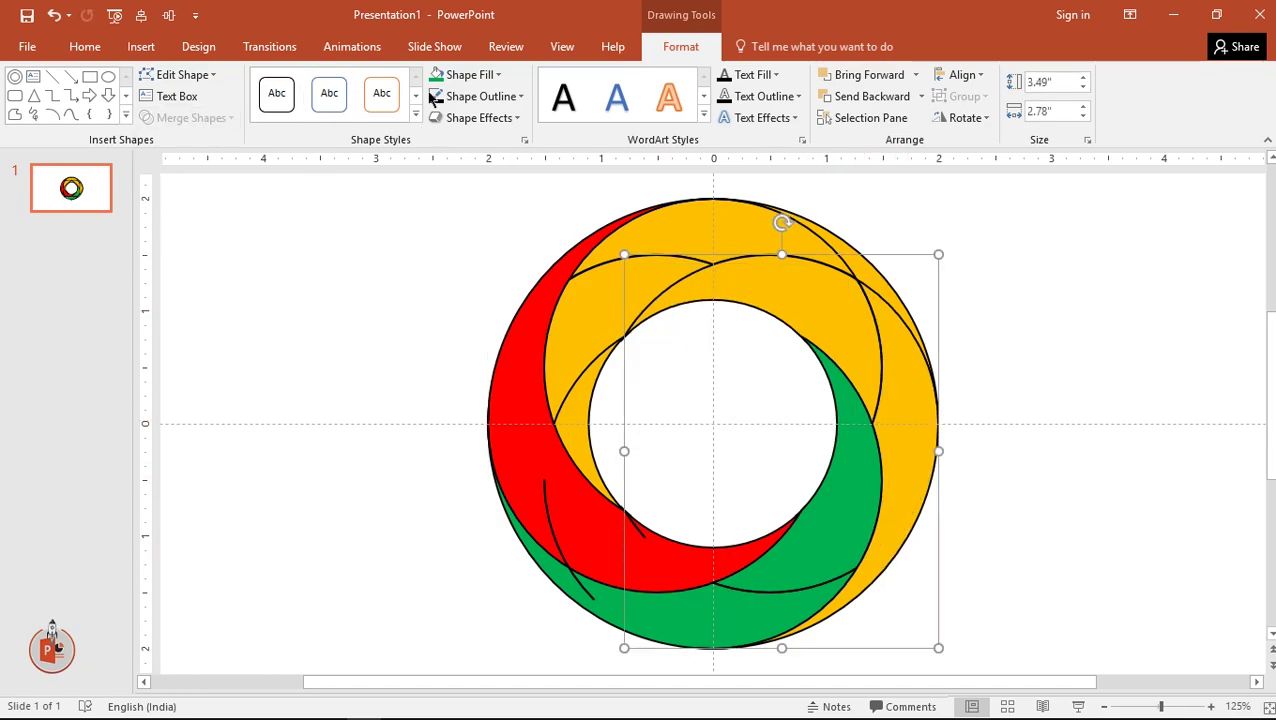
left_click(465, 75)
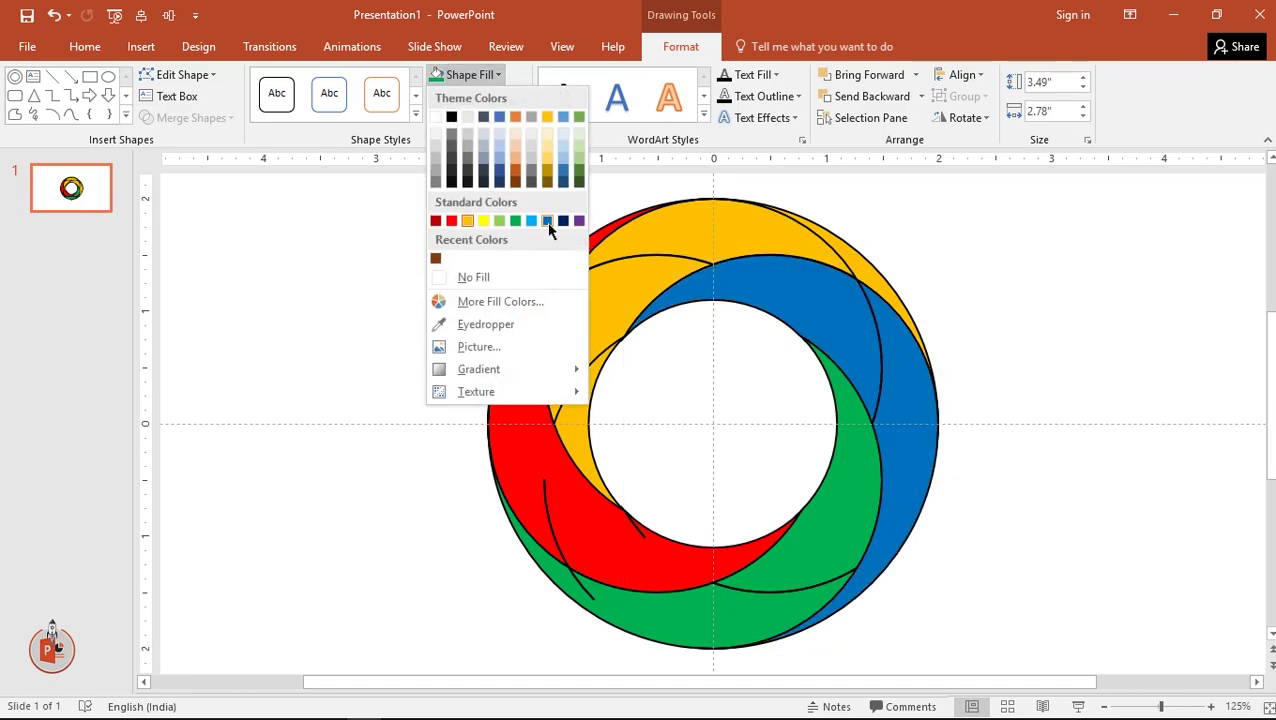
left_click(548, 222)
Step: Fill the top piece and three left arcs dark blue
left_click(729, 240)
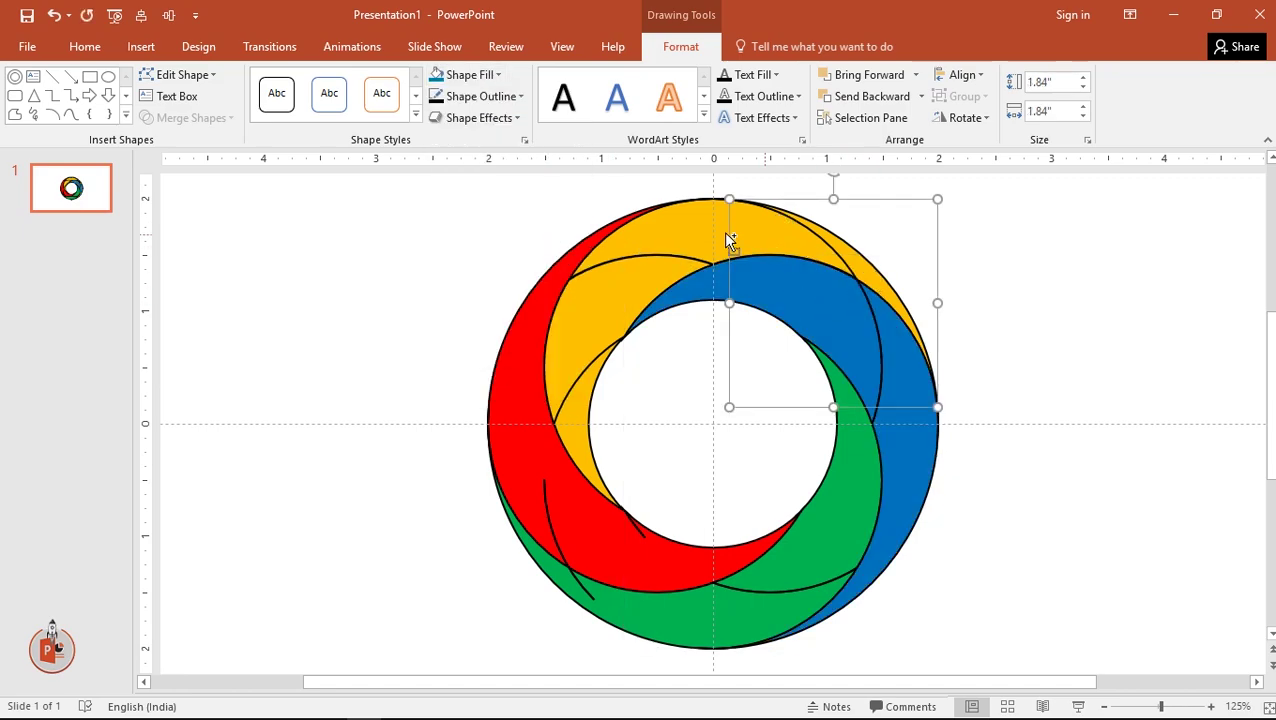
left_click(668, 221, "shift")
left_click(572, 396, "shift")
left_click(578, 433, "shift")
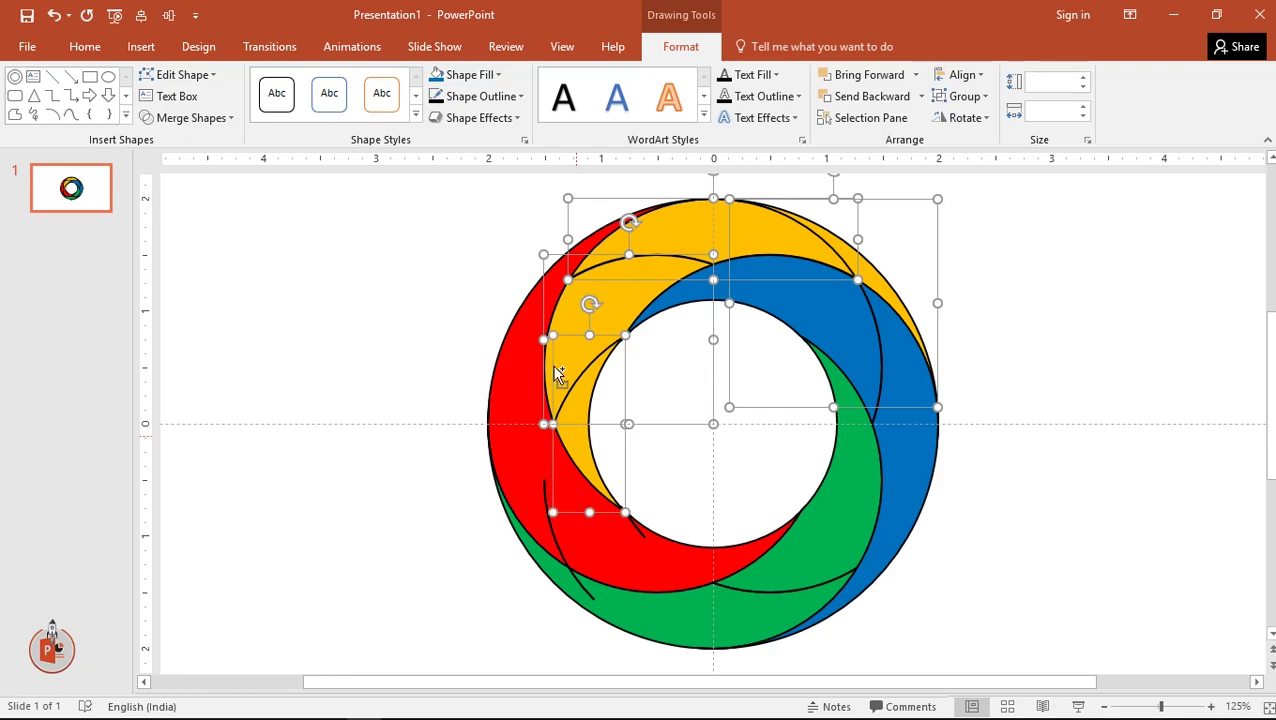
left_click(468, 75)
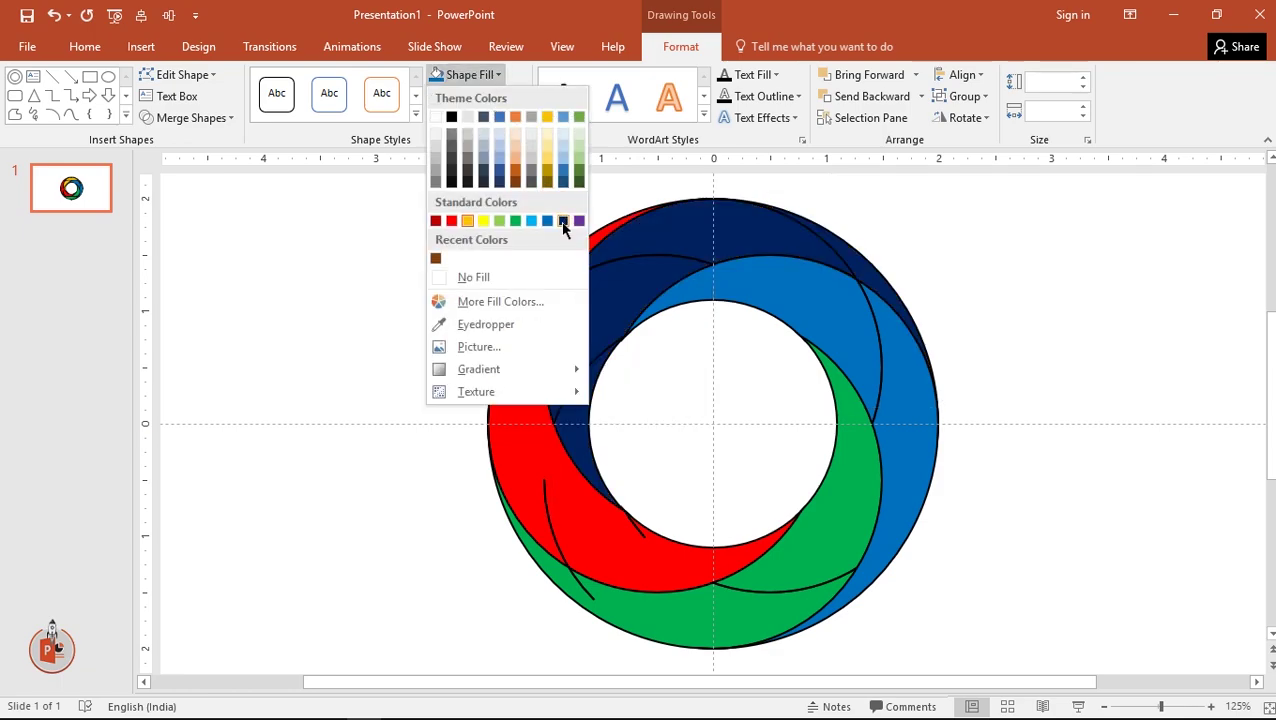
left_click(563, 221)
Step: Remove the outlines from every shape on the slide
key("ctrl+a")
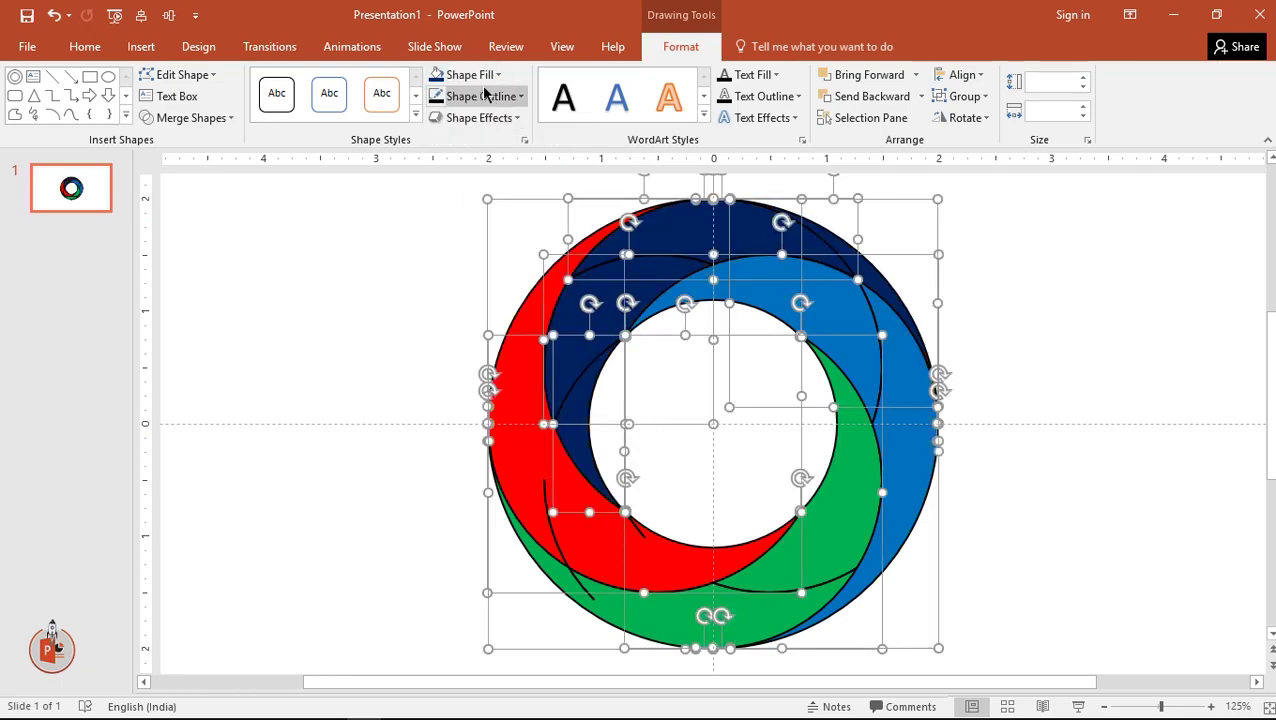
left_click(484, 95)
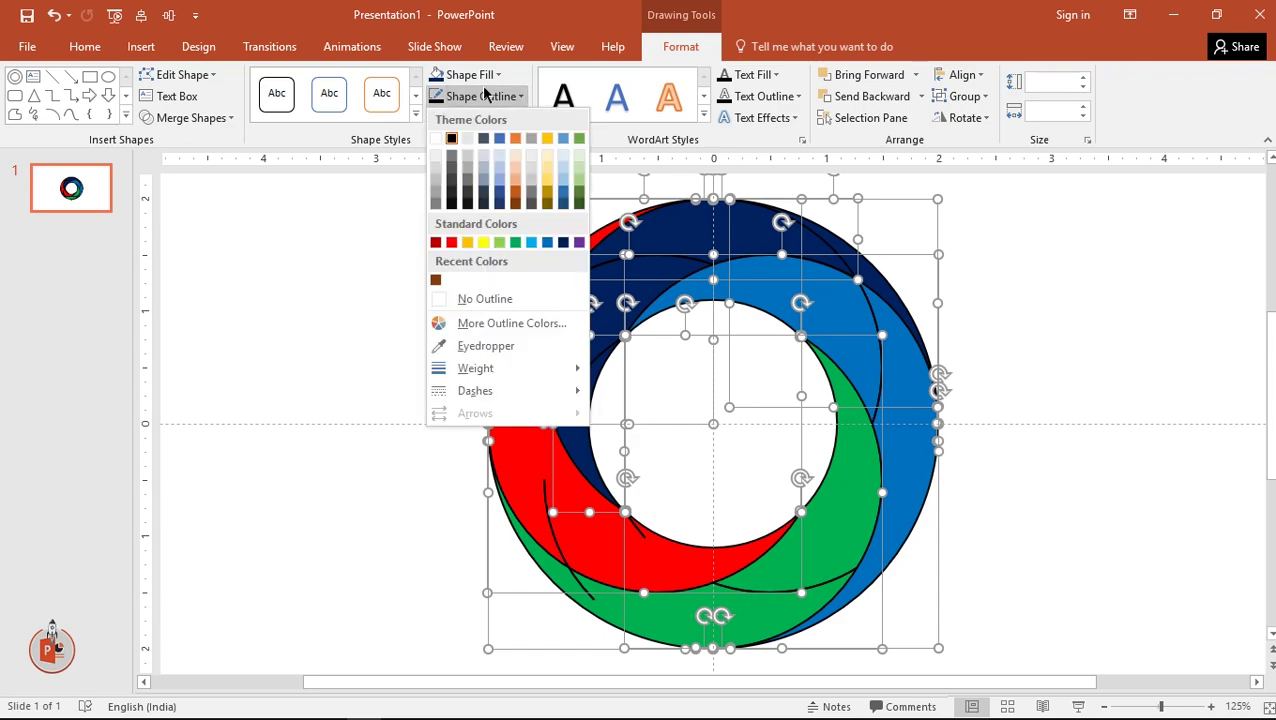
left_click(485, 298)
left_click(356, 292)
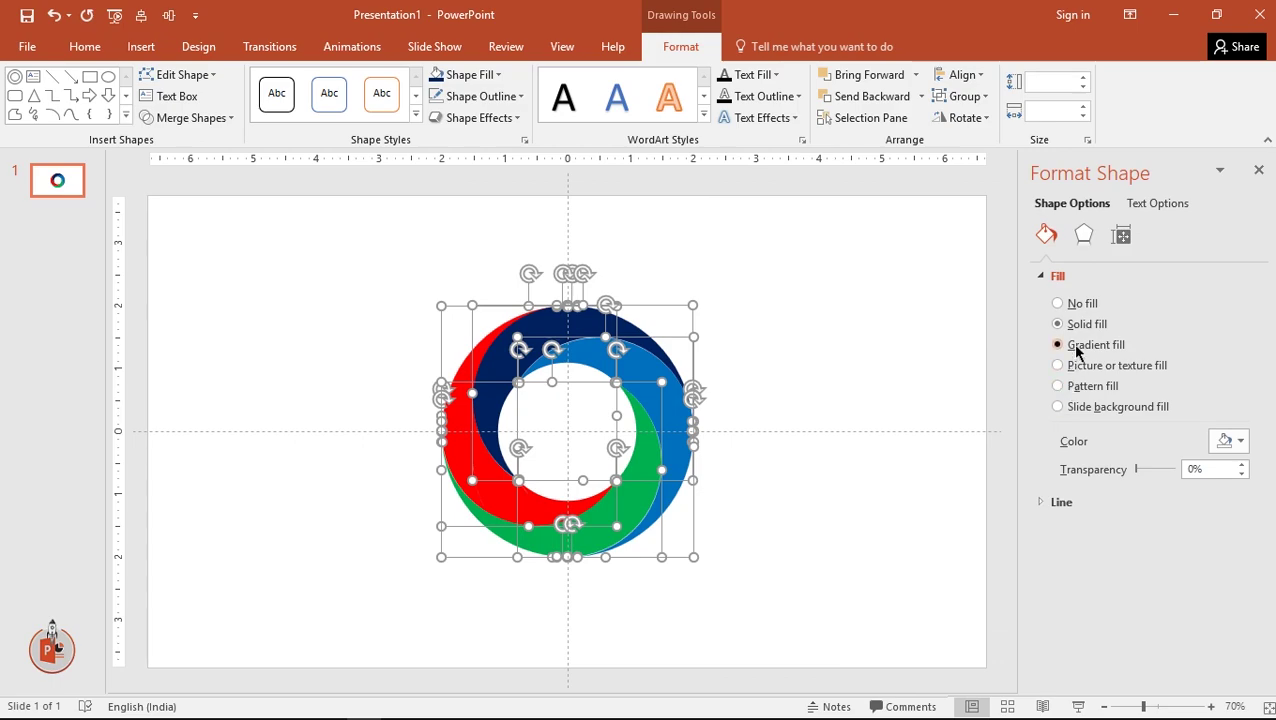
Step: Give all the swirl pieces a dark orange preset gradient fill
left_click(1077, 347)
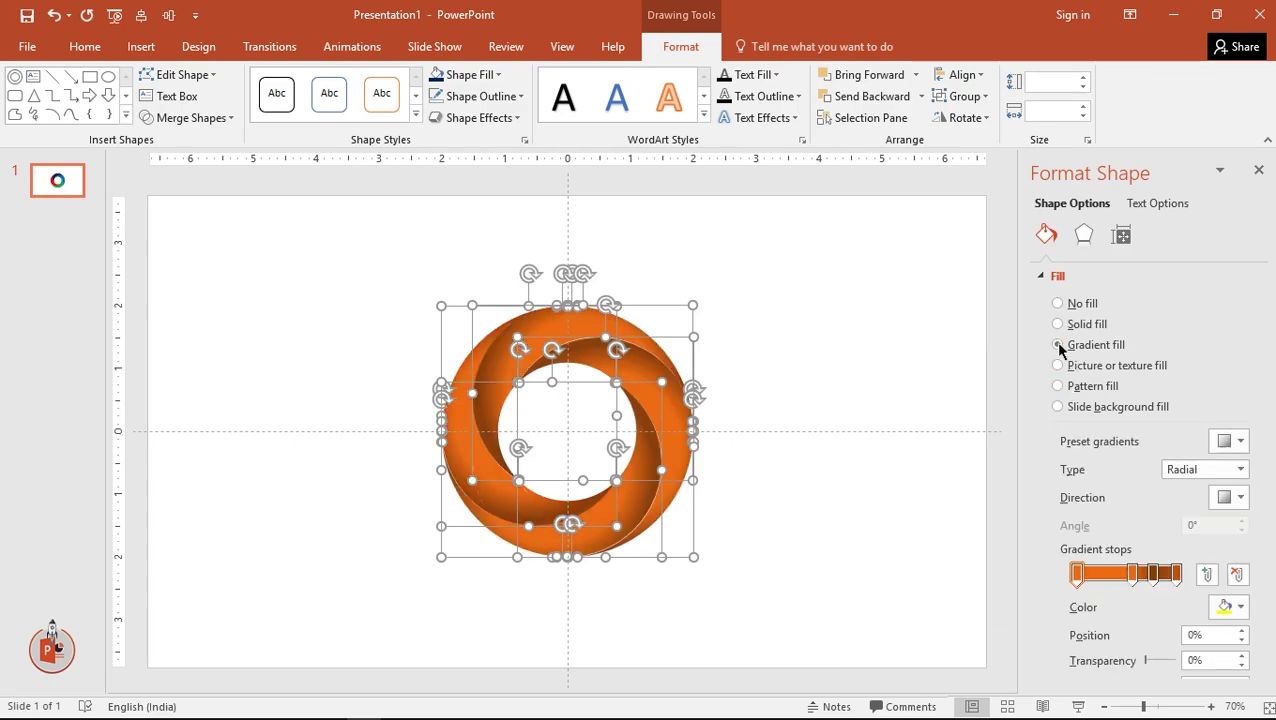
left_click(1240, 441)
left_click(1097, 561)
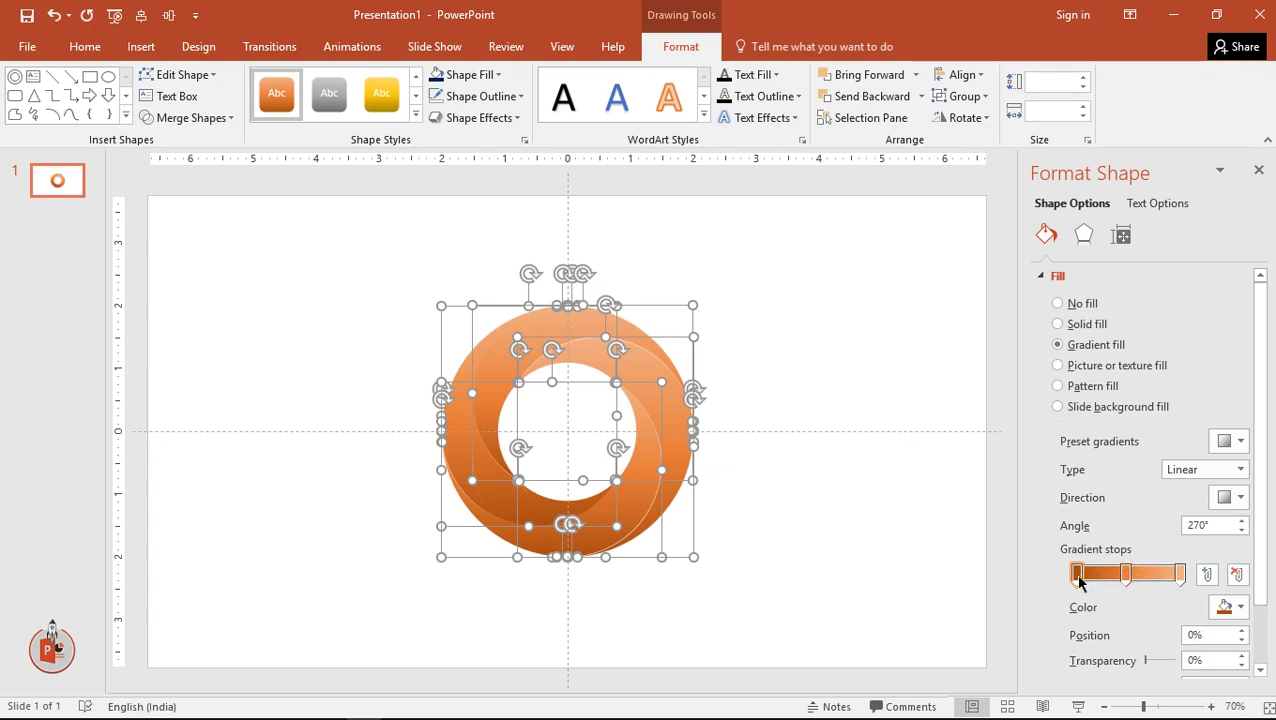
left_click_drag(1078, 575, 1148, 575)
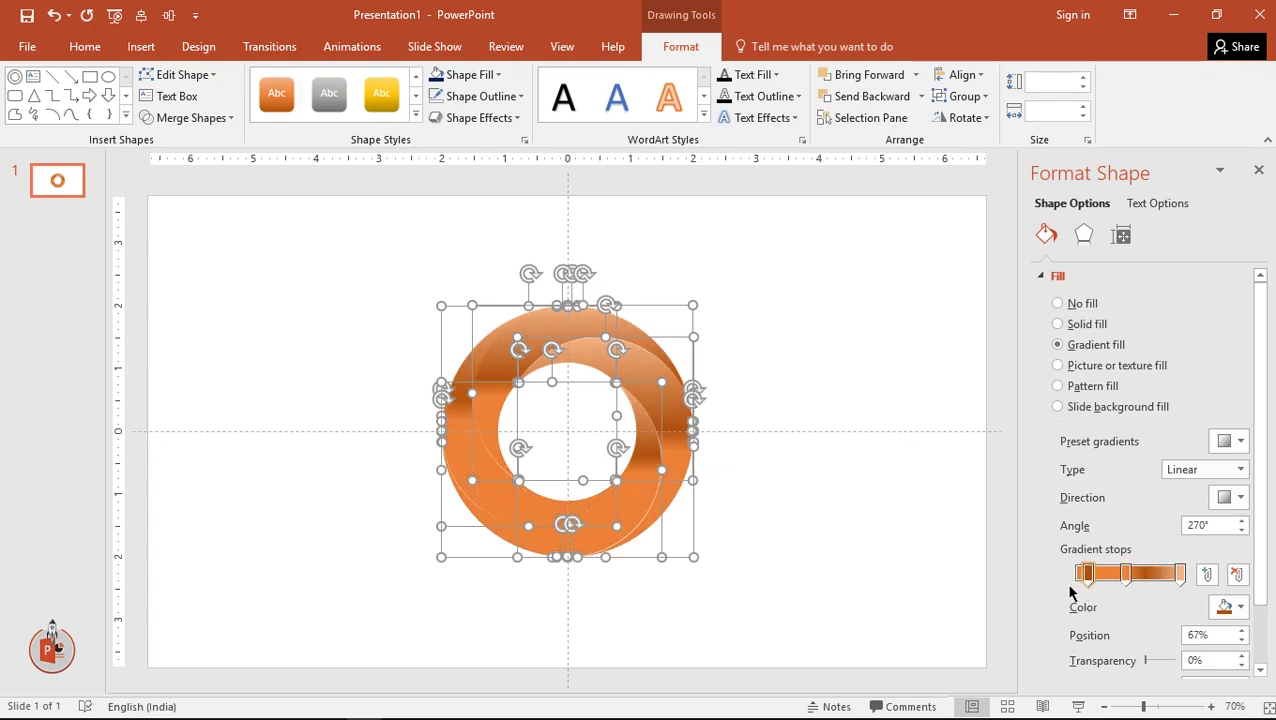
left_click(1240, 441)
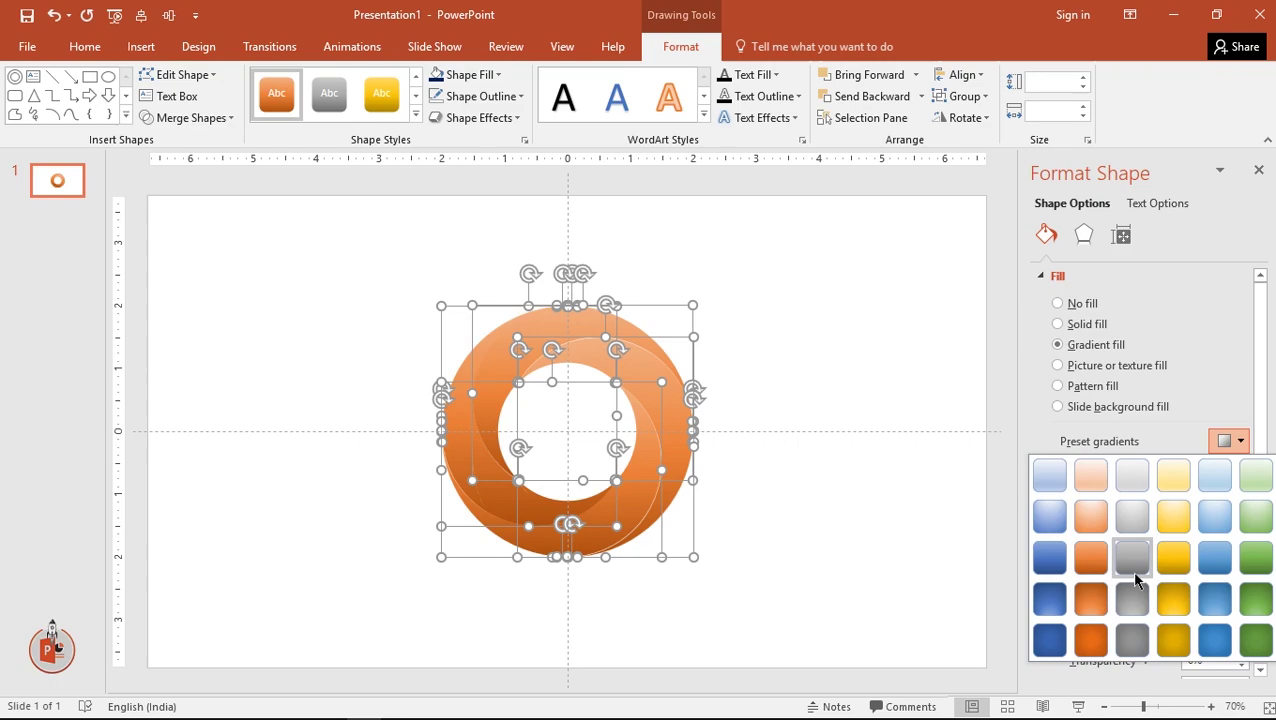
left_click(1097, 644)
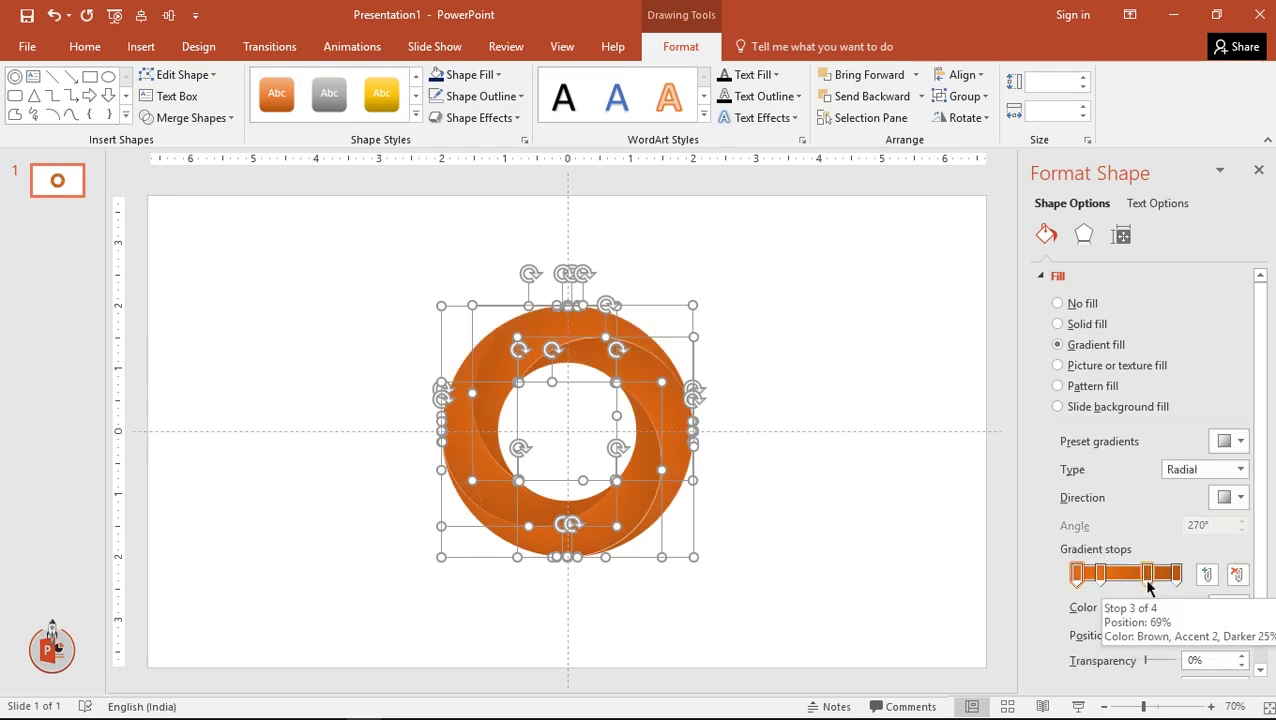
Step: Set the third gradient stop to dark brown, shift a stop to brighten the shading, and close the pane
left_click(1148, 573)
left_click(1240, 607)
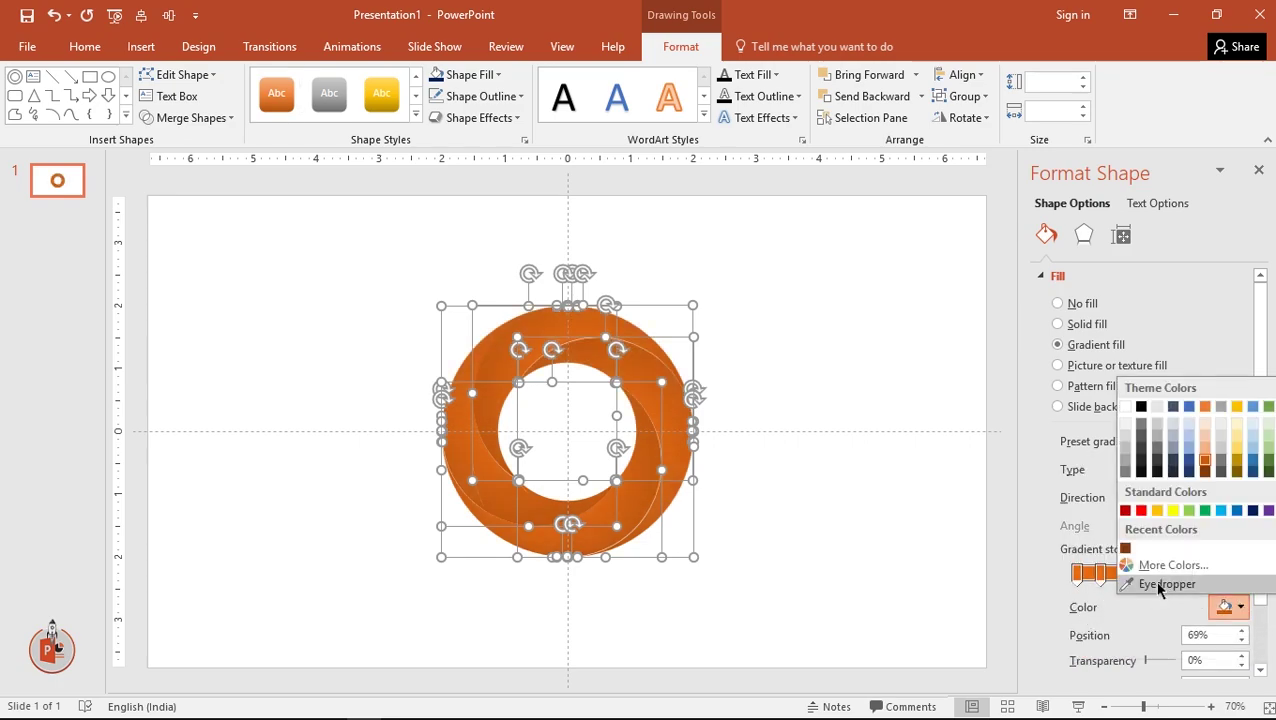
left_click(1172, 565)
left_click_drag(690, 320, 689, 347)
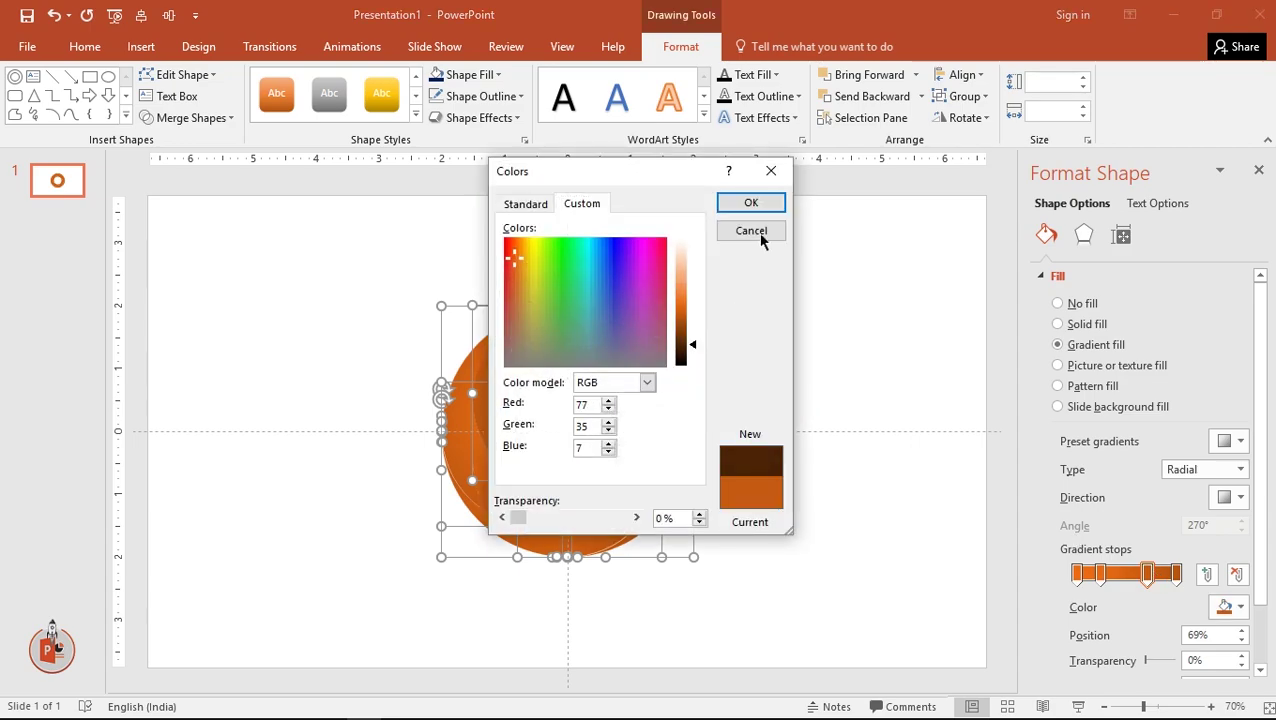
left_click(755, 207)
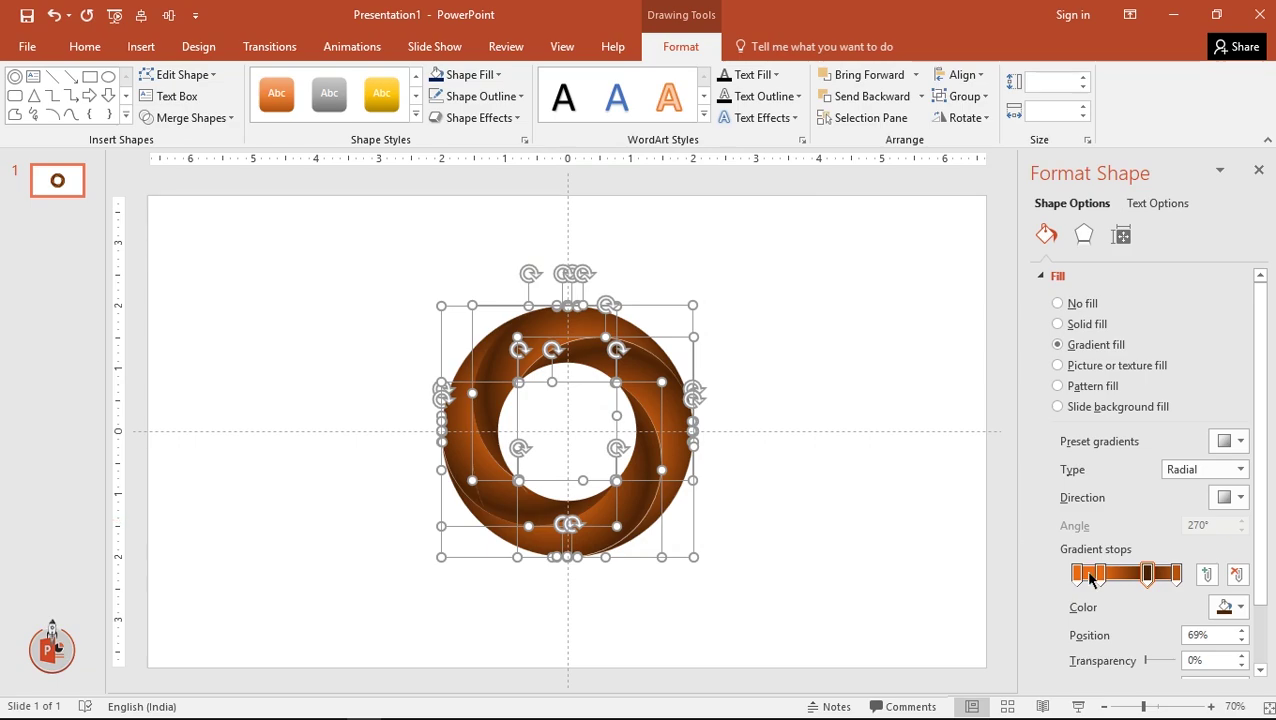
left_click_drag(1103, 576, 1120, 576)
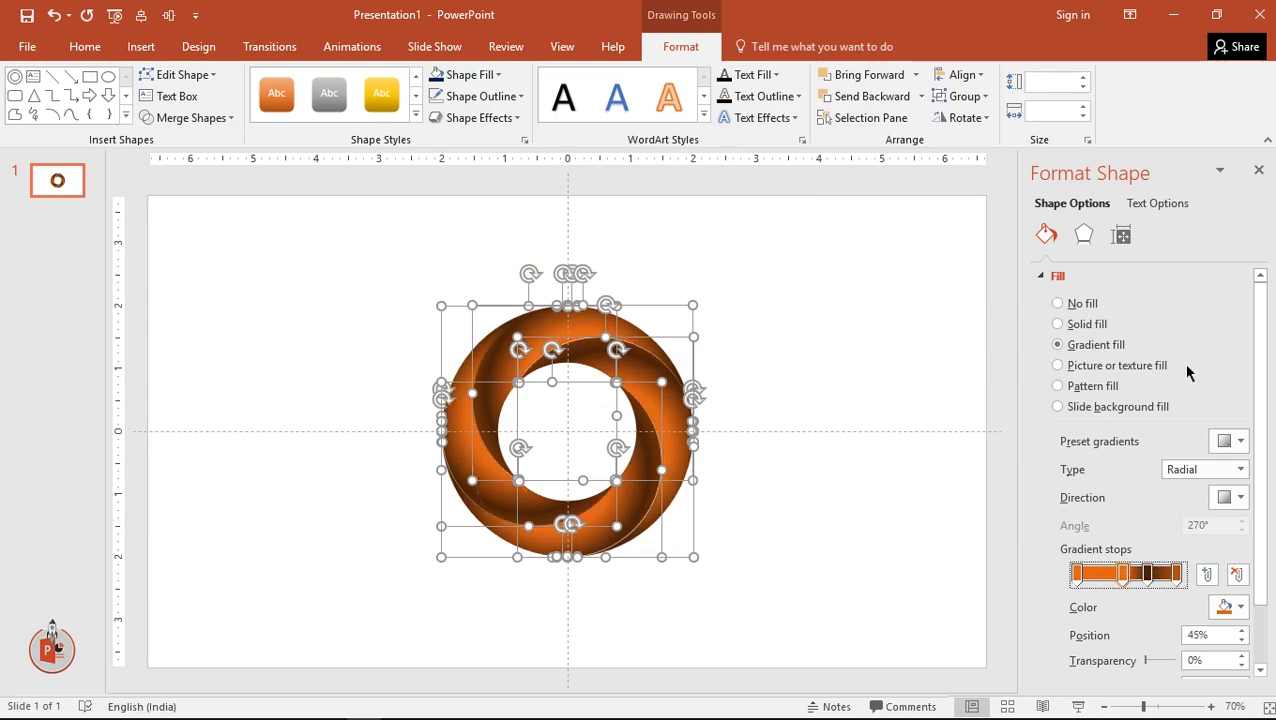
left_click(1258, 170)
left_click(1020, 494)
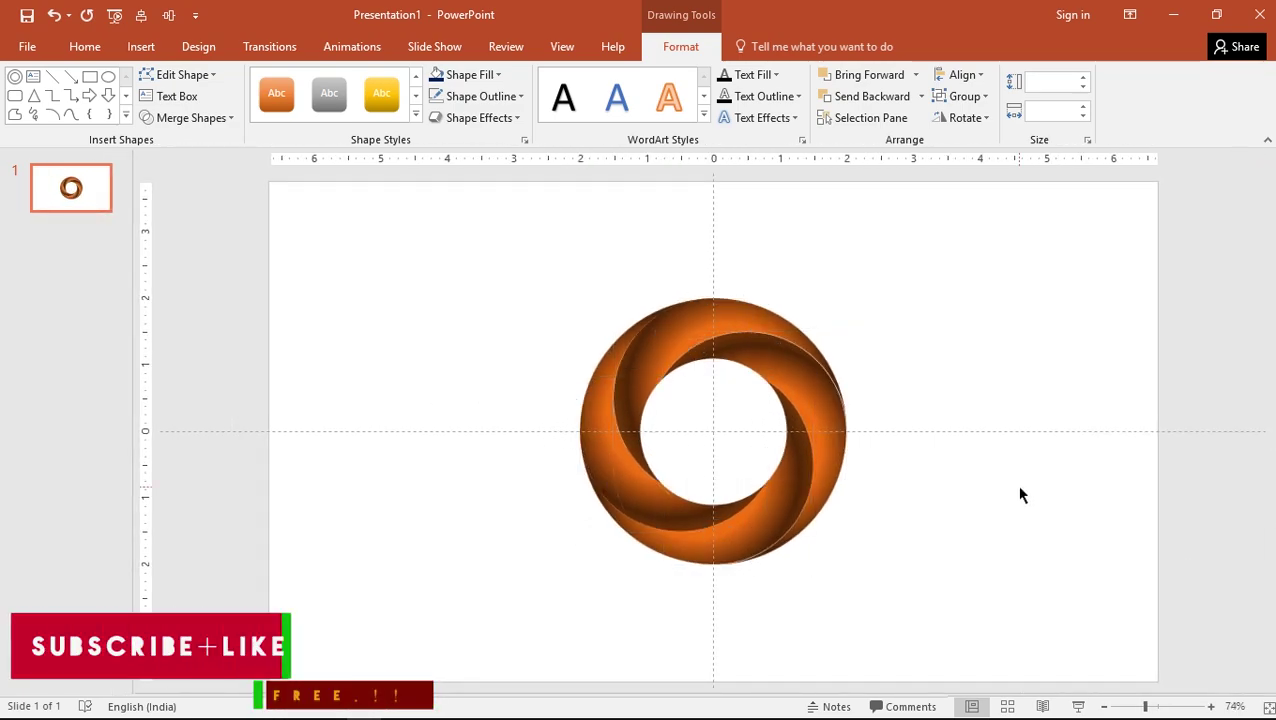
Step: Give the slide background a gradient fill and remove the extra gradient stops
right_click(868, 570)
left_click(920, 566)
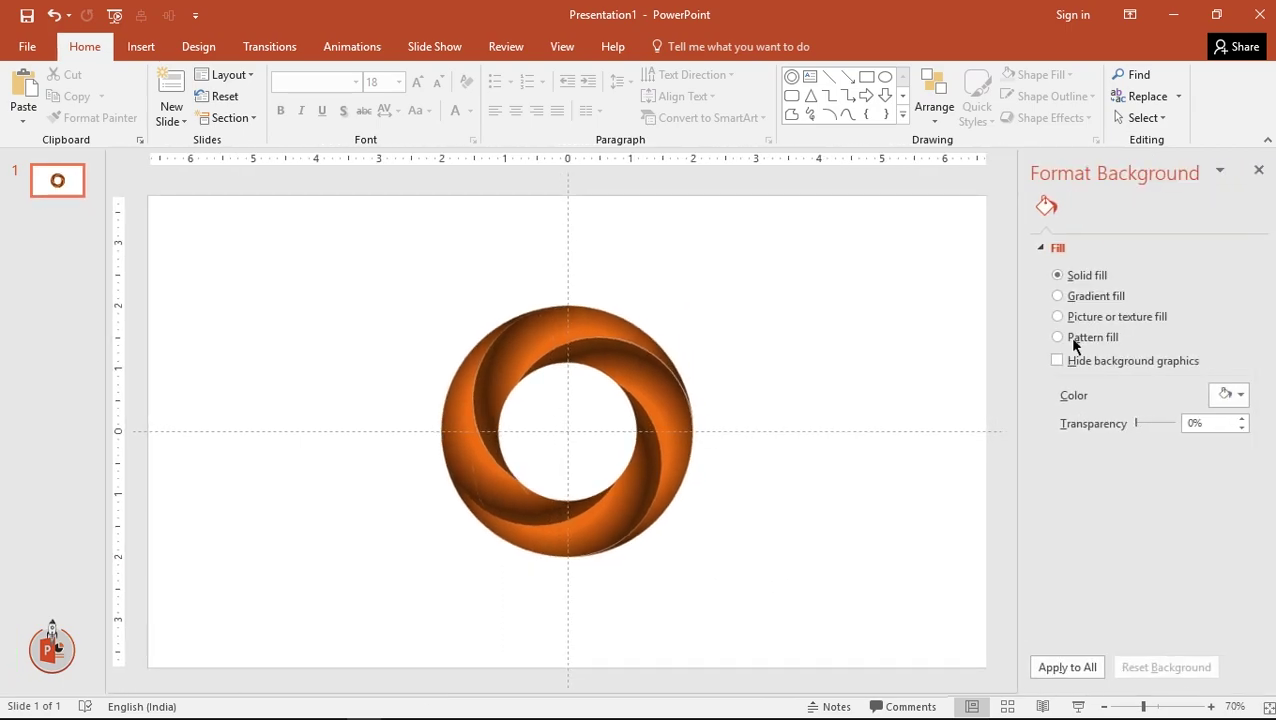
left_click(1090, 298)
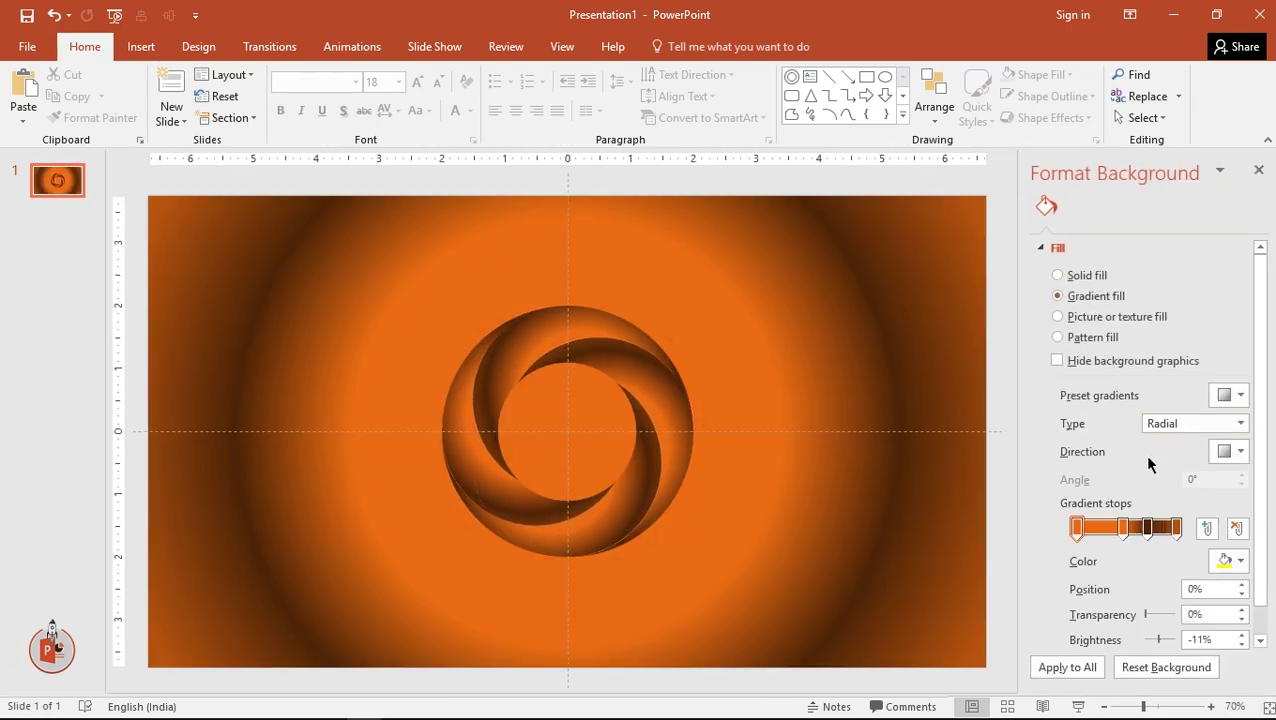
left_click(1237, 528)
left_click(1237, 528)
left_click(1177, 530)
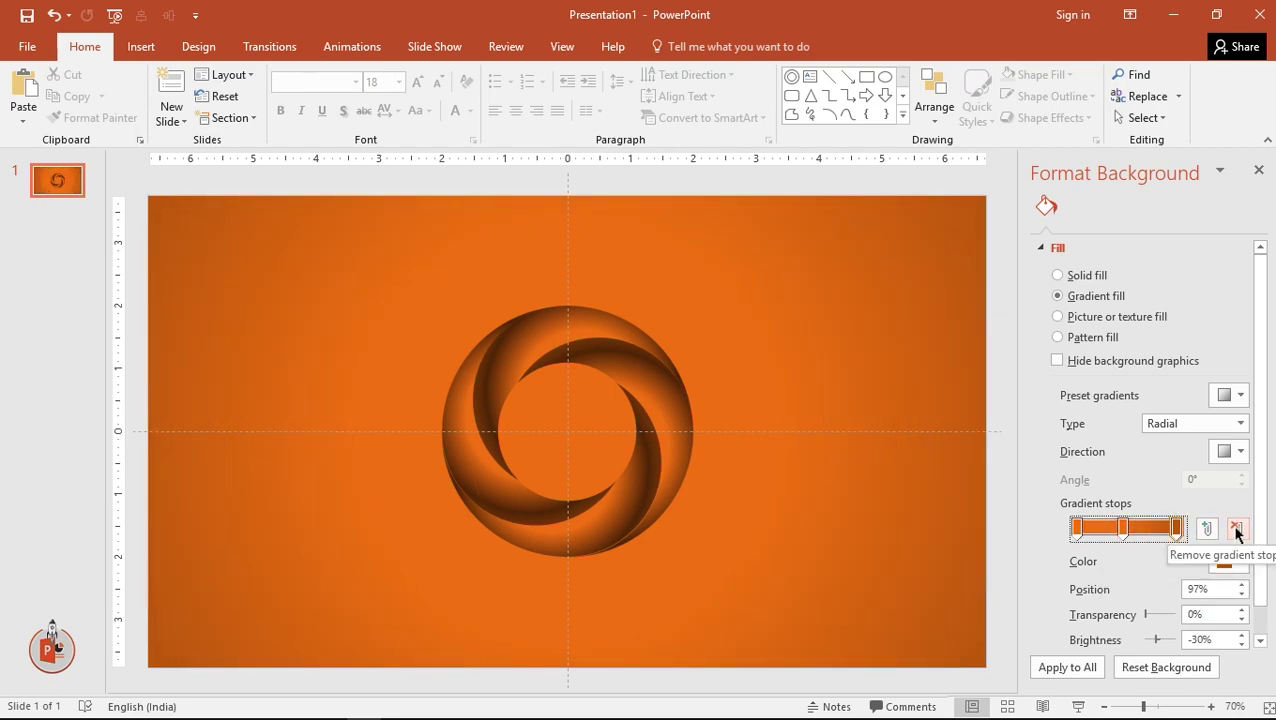
left_click(1080, 535)
left_click(1237, 528)
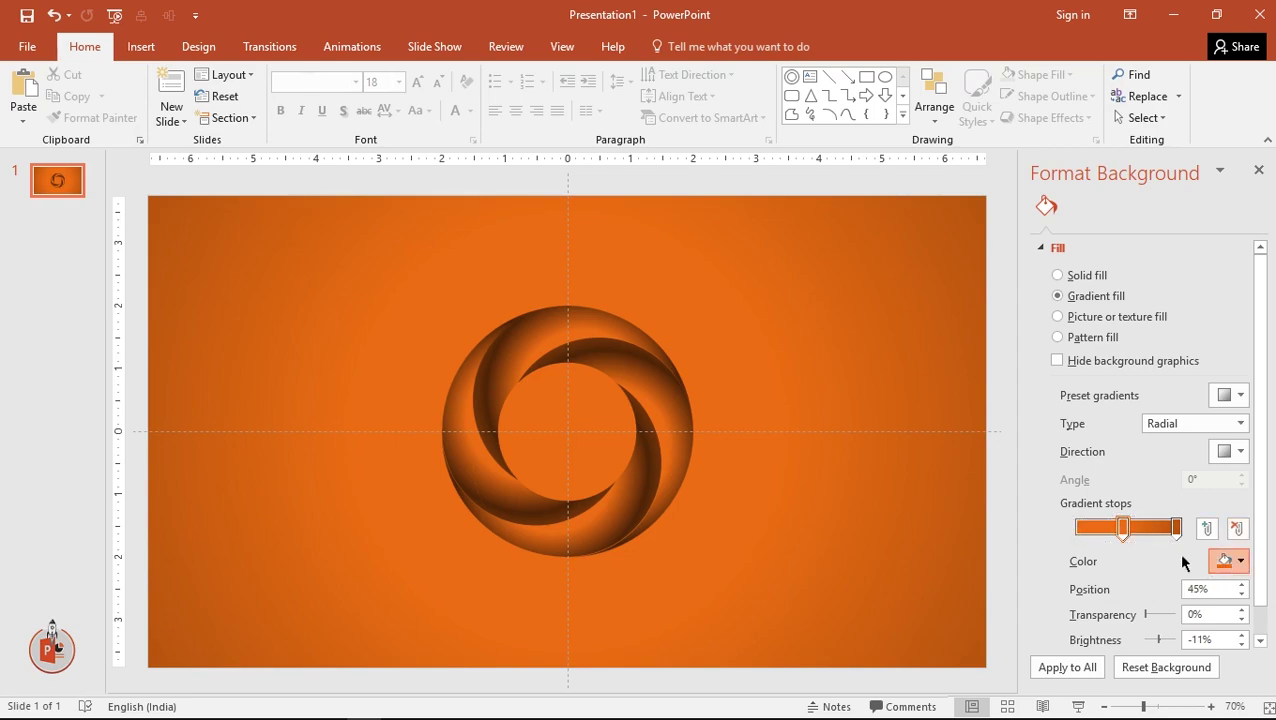
Step: Lighten the middle and right background gradient stops to a light peach
left_click(1228, 561)
left_click(1125, 536)
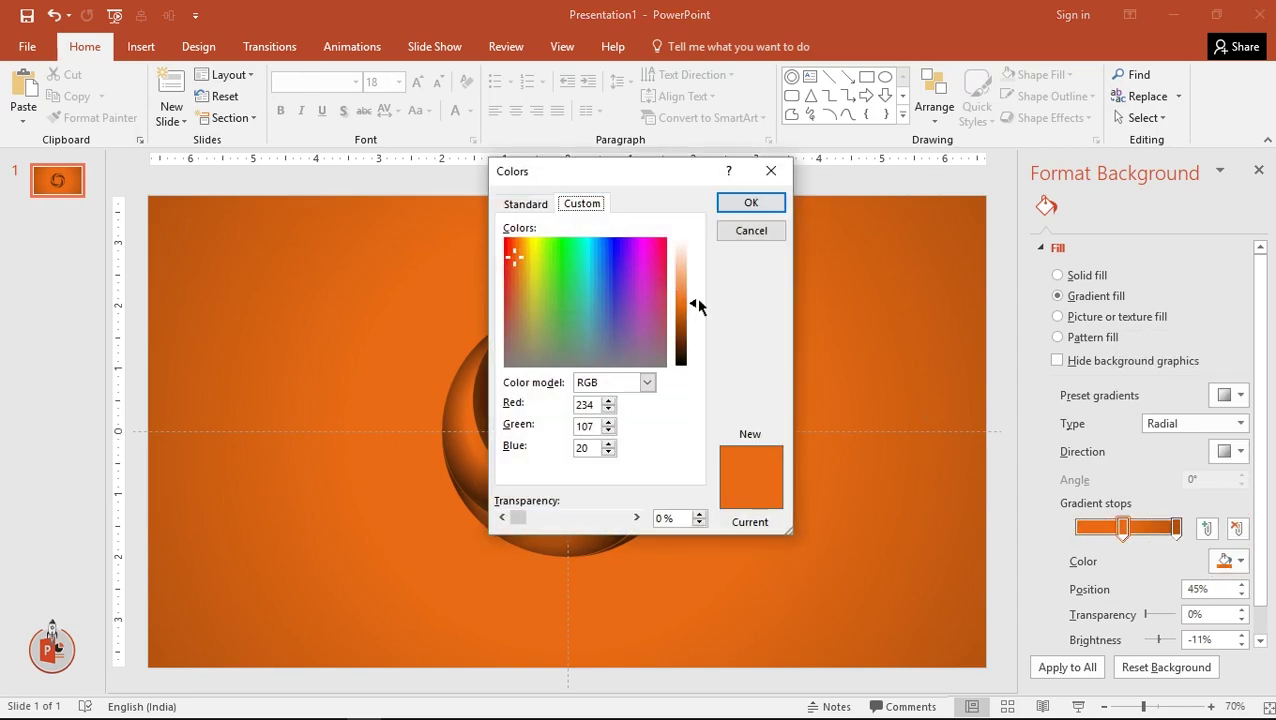
left_click_drag(697, 301, 698, 280)
left_click(748, 204)
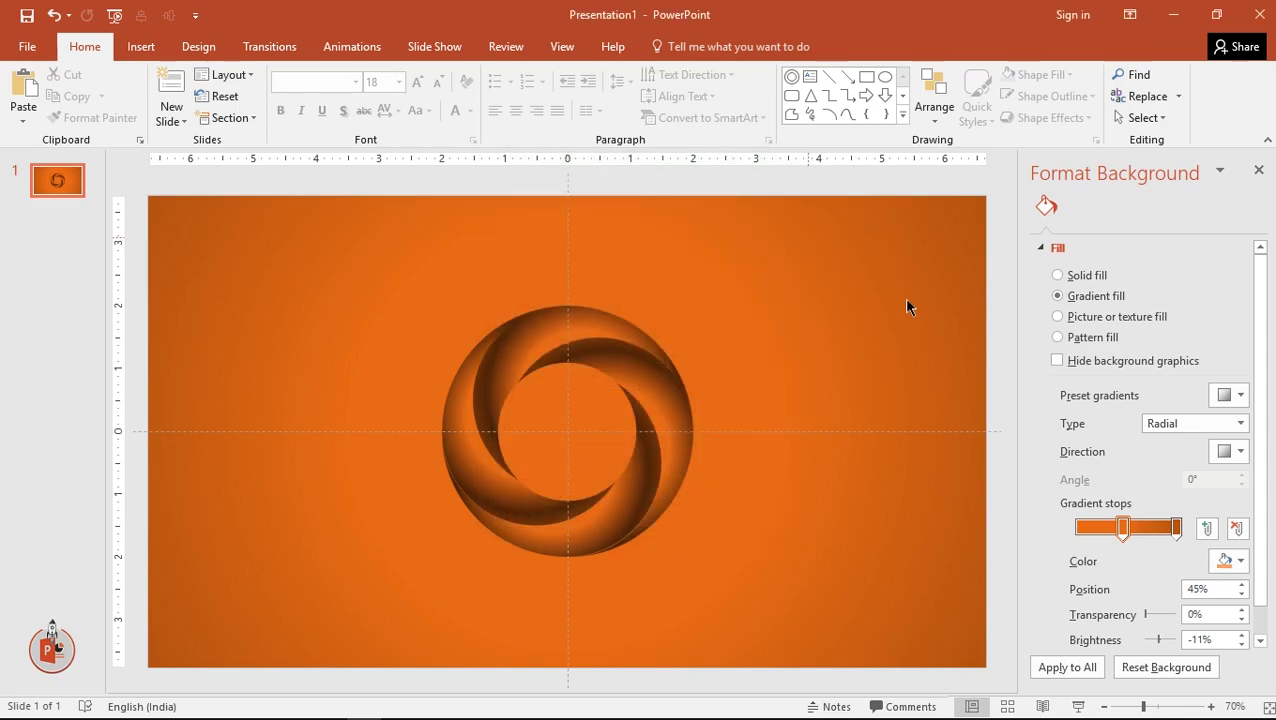
left_click(1176, 528)
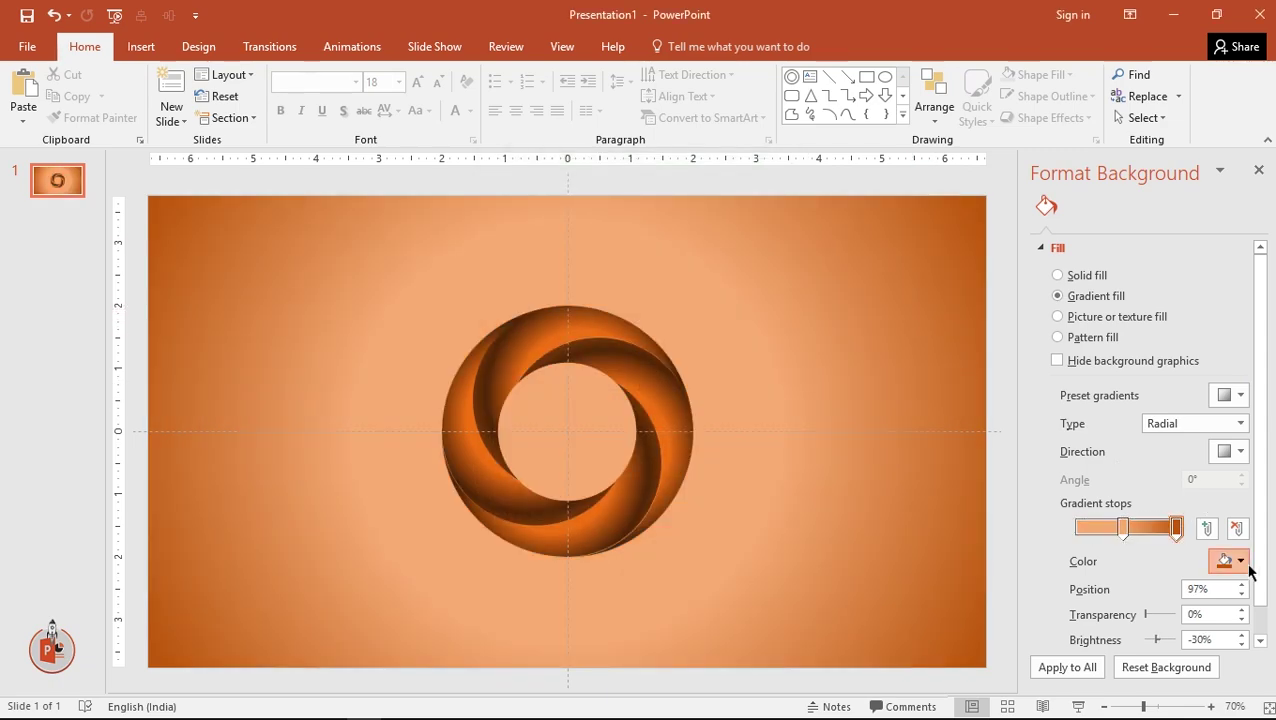
left_click(1229, 561)
left_click(728, 370)
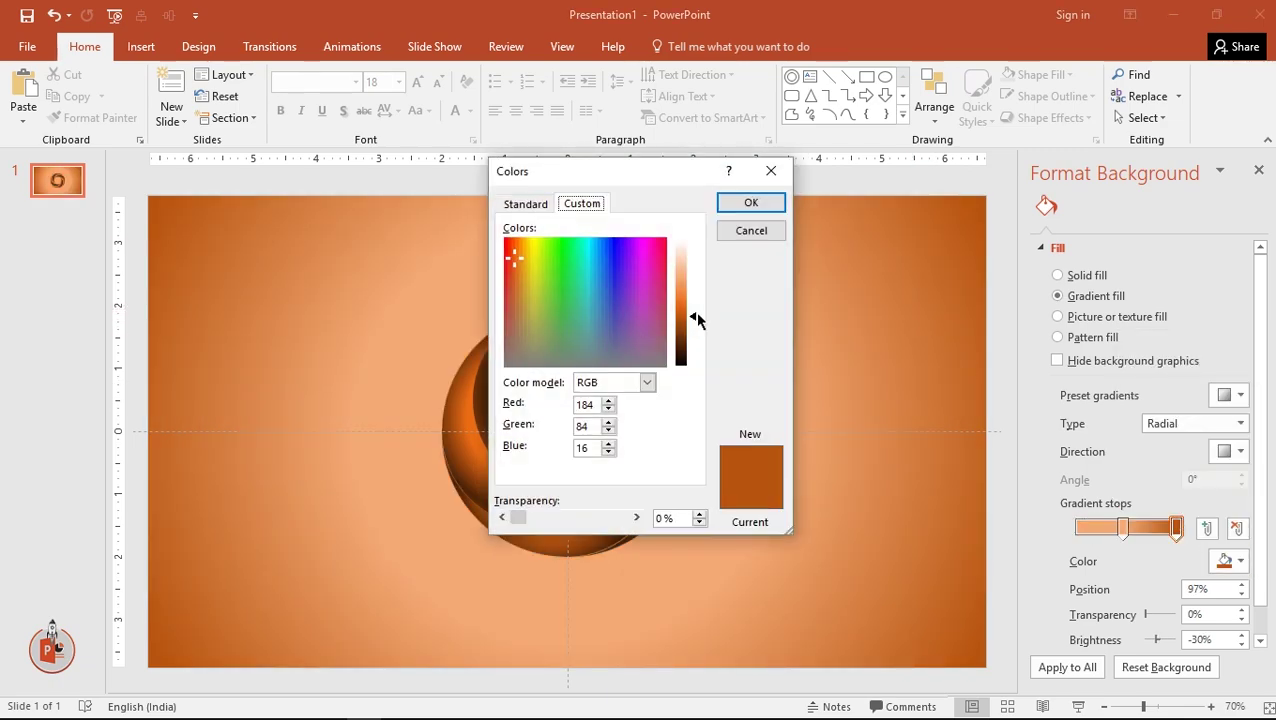
left_click_drag(695, 311, 693, 300)
left_click(751, 205)
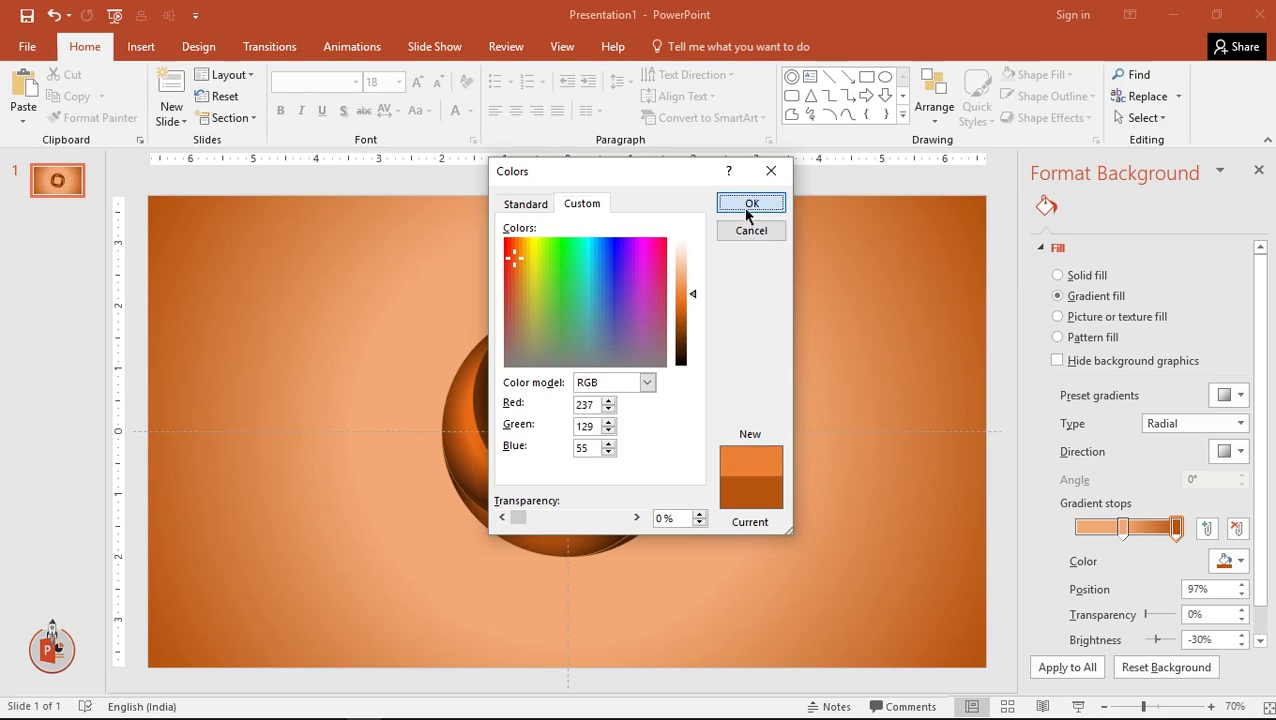
Step: Lighten the middle and outermost gradient stops further to a softer peach
left_click(1176, 530)
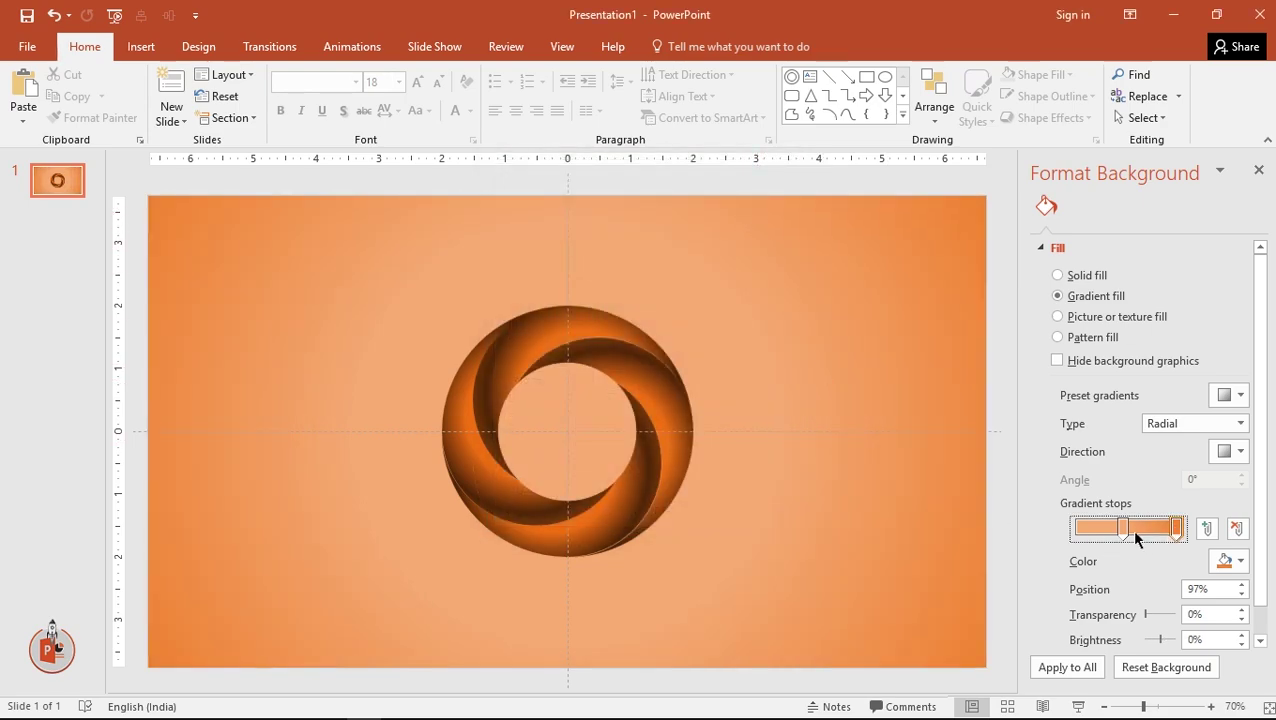
left_click(1240, 562)
left_click(1062, 468)
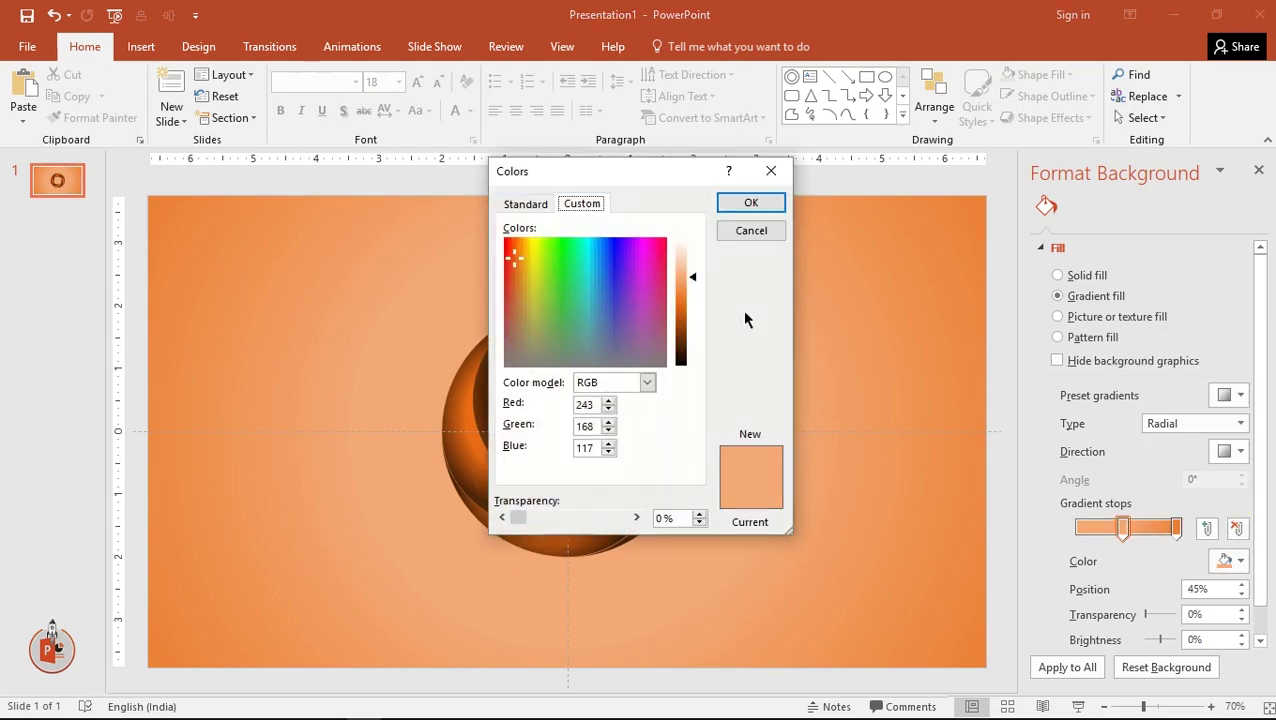
left_click_drag(695, 281, 695, 268)
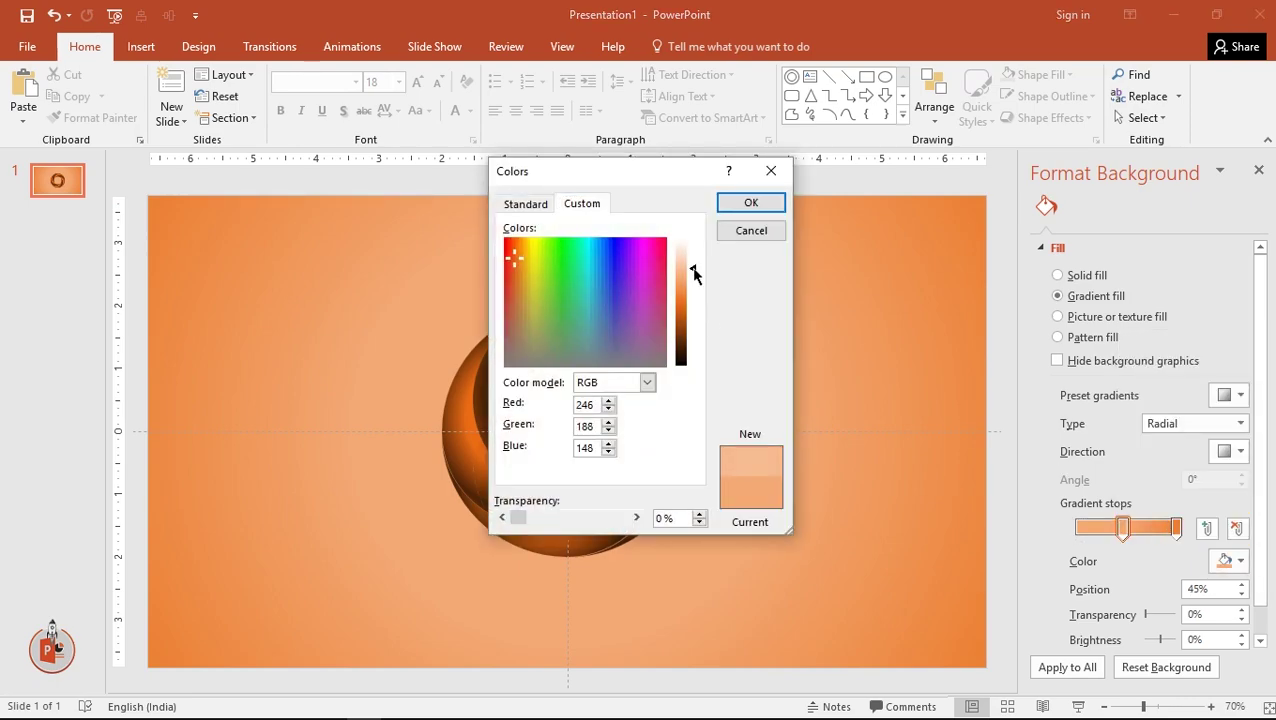
left_click(750, 203)
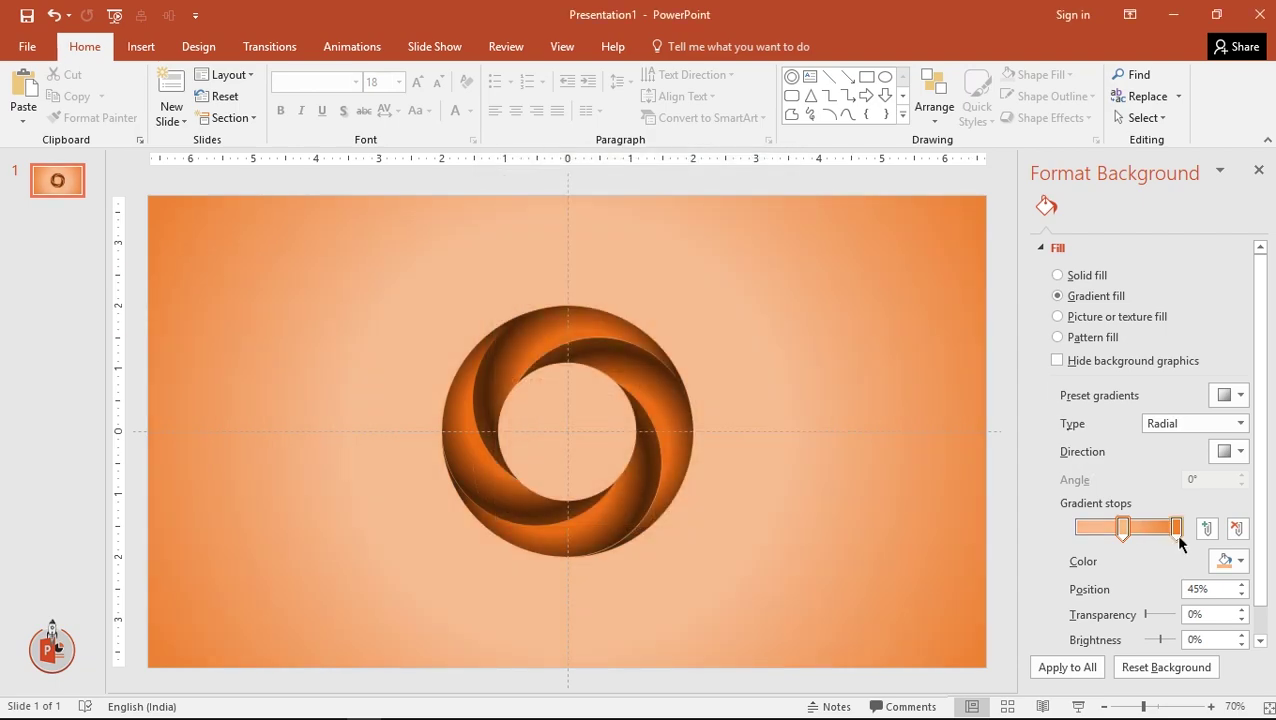
left_click(1177, 530)
left_click(1228, 563)
left_click(1185, 521)
left_click_drag(693, 293, 693, 281)
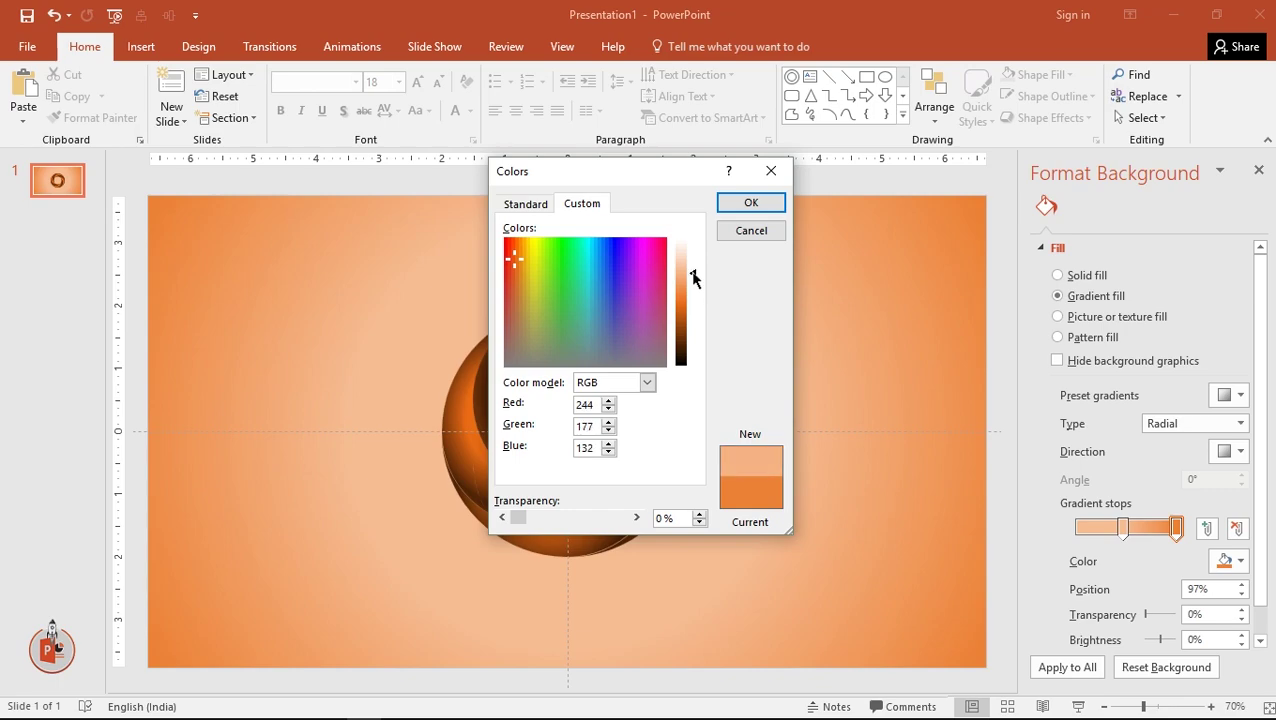
left_click(751, 203)
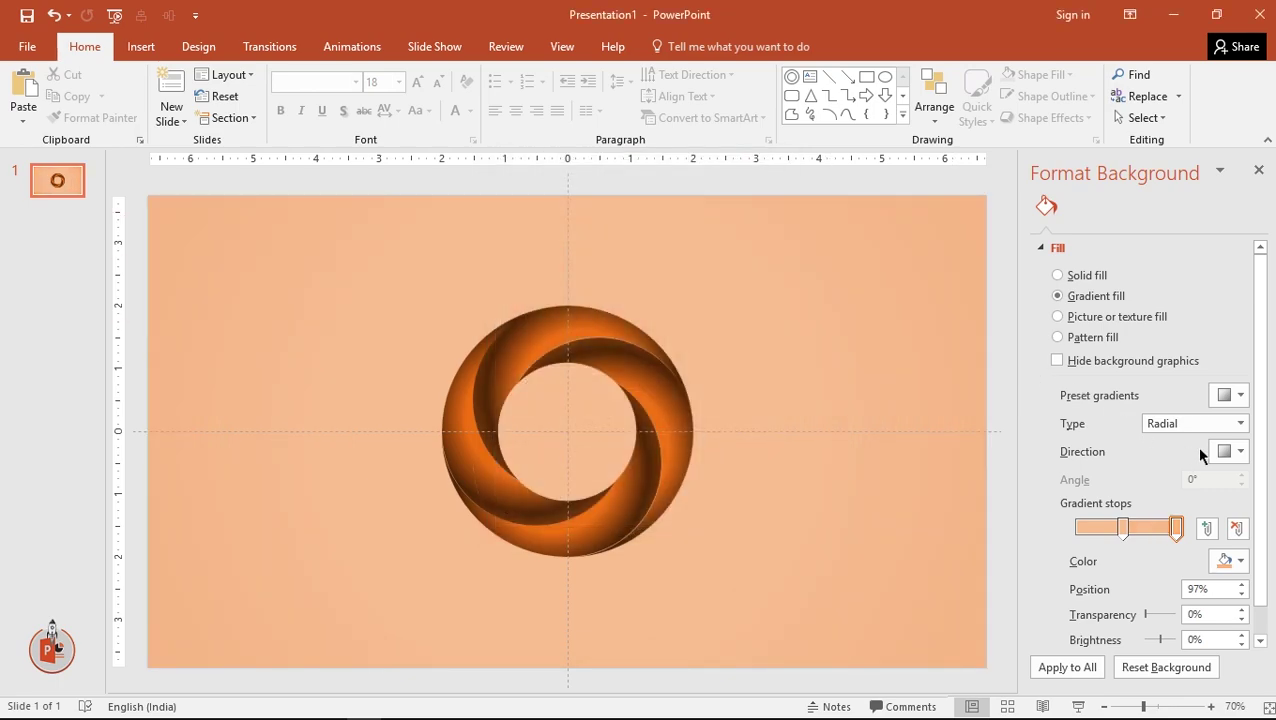
Step: Set the gradient direction to From Center and close the background pane
left_click(1238, 451)
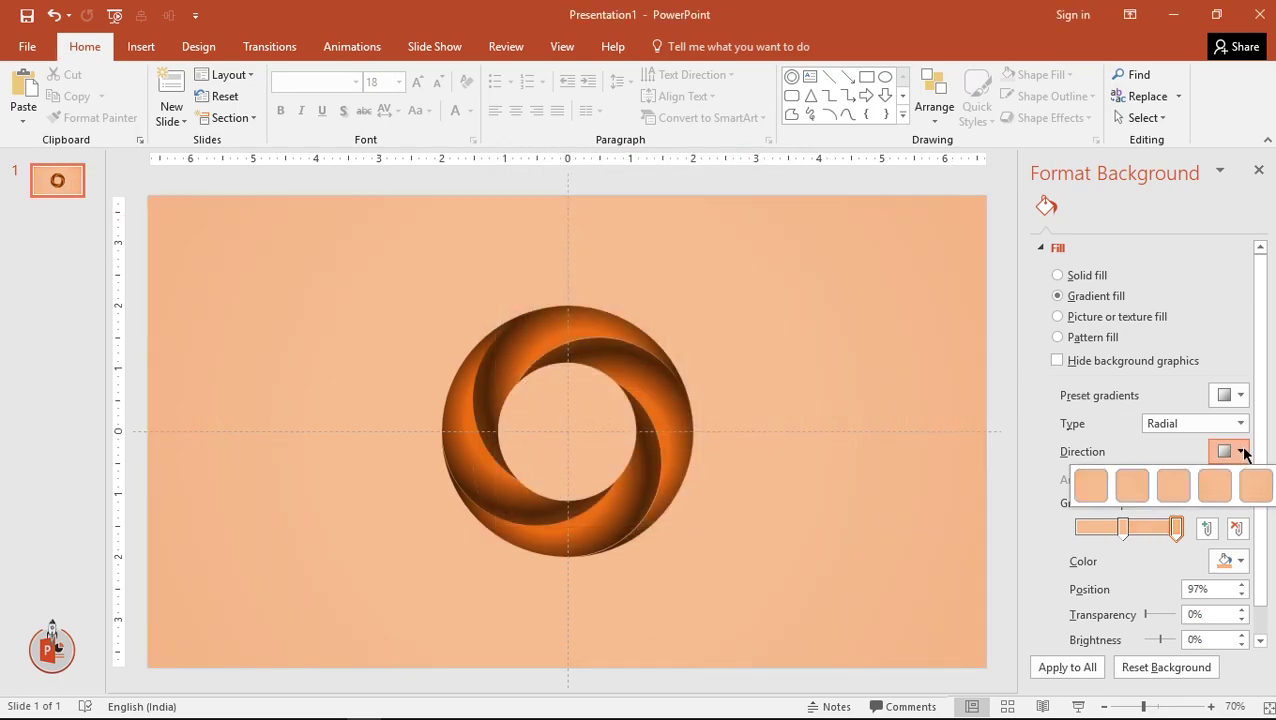
left_click(1177, 490)
left_click(1259, 173)
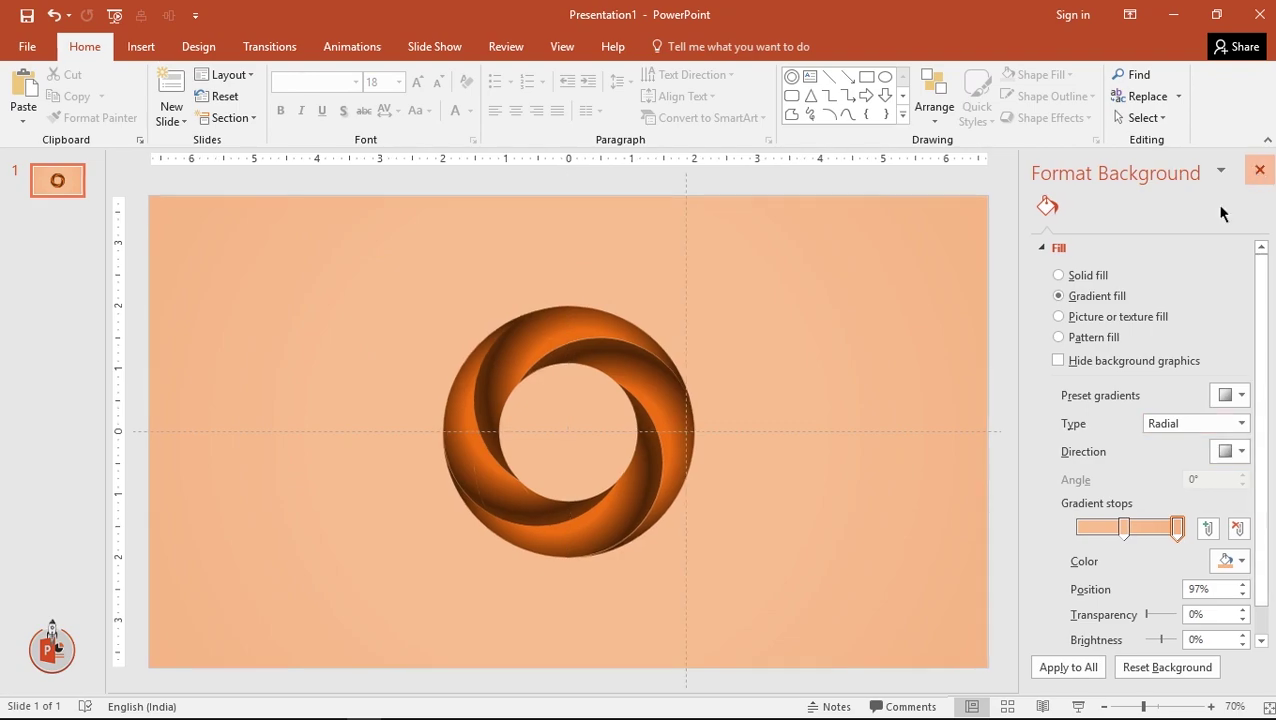
Step: Draw a text box at the slide's top left and type 'ROTATING WHEEL Logo'
left_click(562, 47)
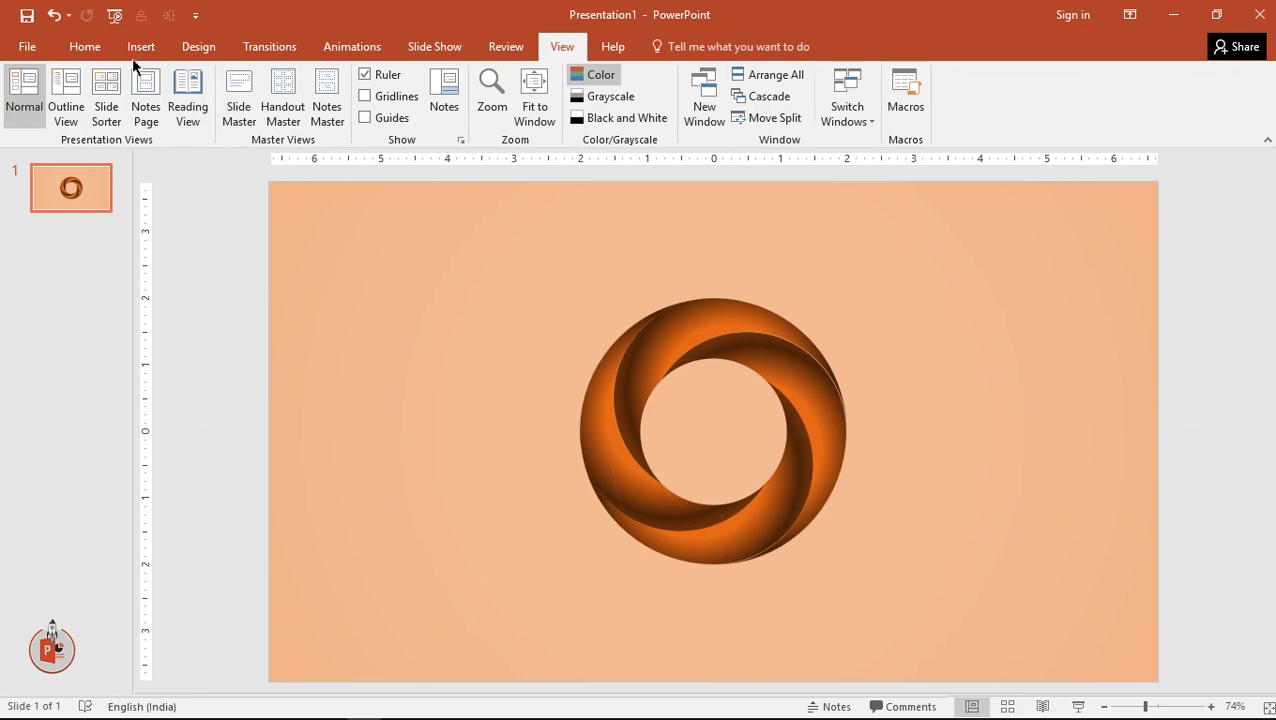
left_click(94, 50)
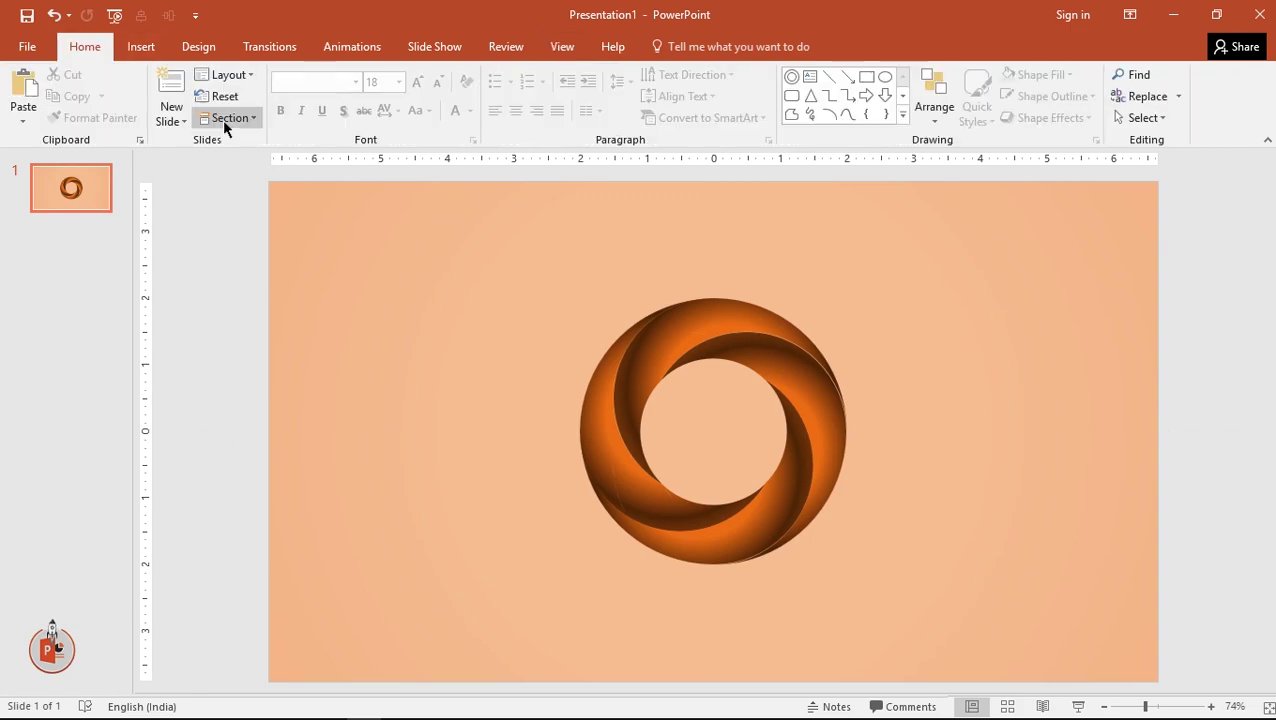
left_click(141, 47)
left_click(320, 105)
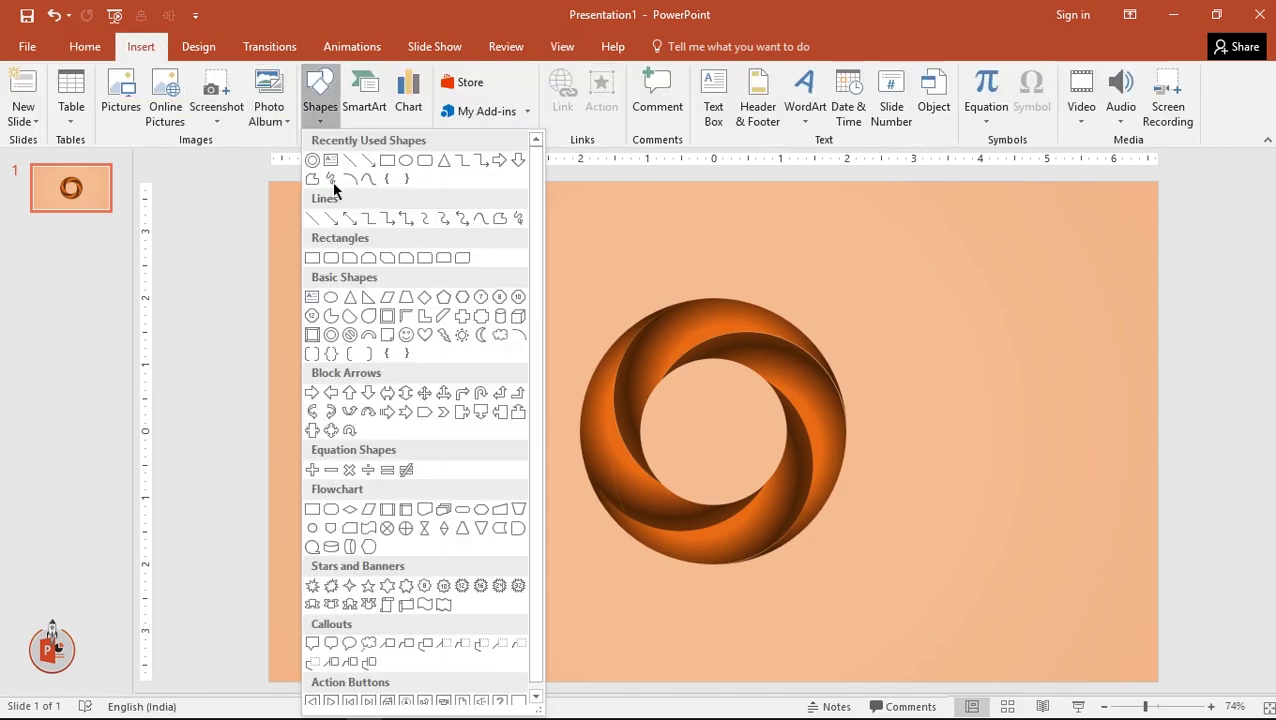
left_click(336, 162)
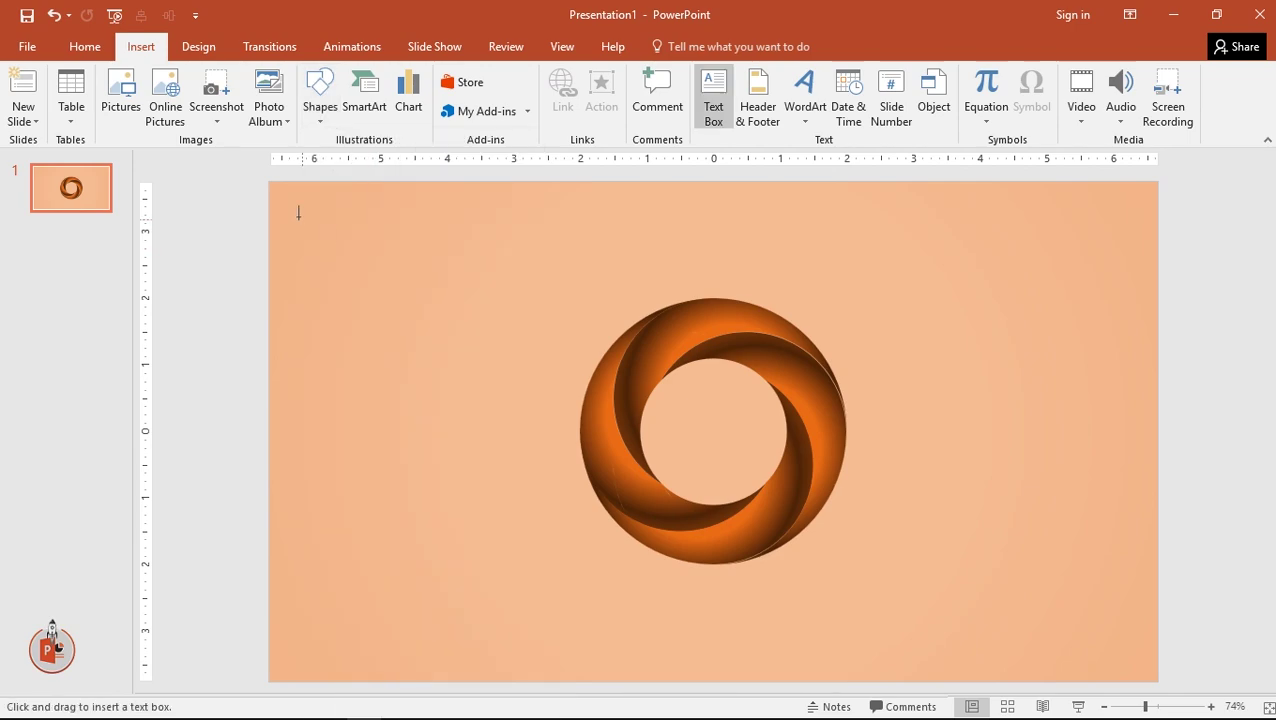
left_click_drag(269, 204, 581, 288)
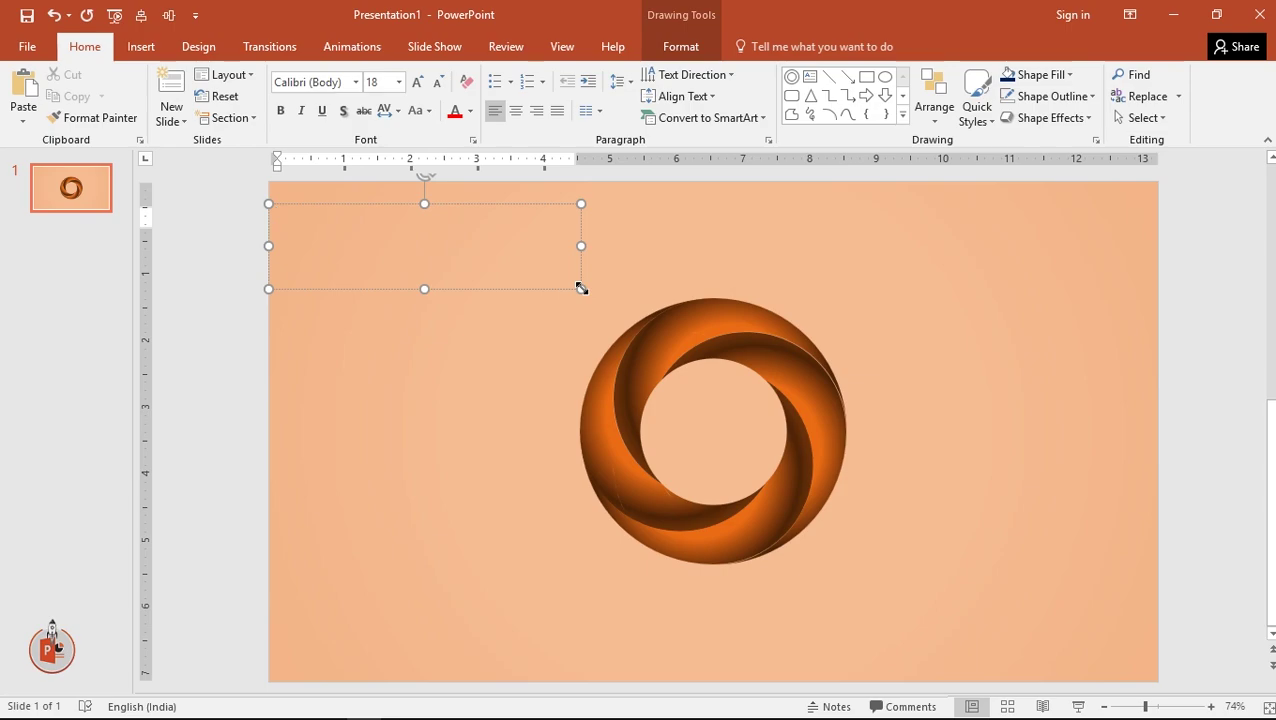
type("ROTATING WHEEL Logo")
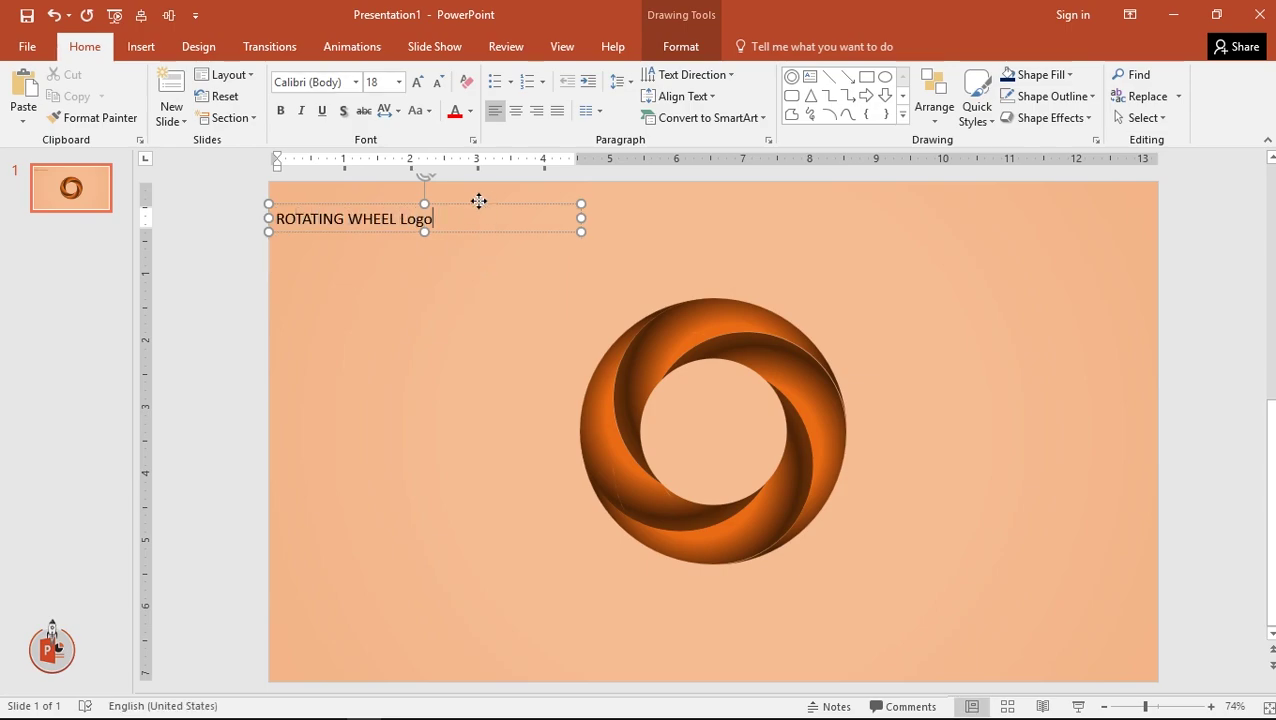
Step: Format the title in TextFont1, size 32, bold and centred, positioned above the ring
left_click(479, 201)
left_click(310, 82)
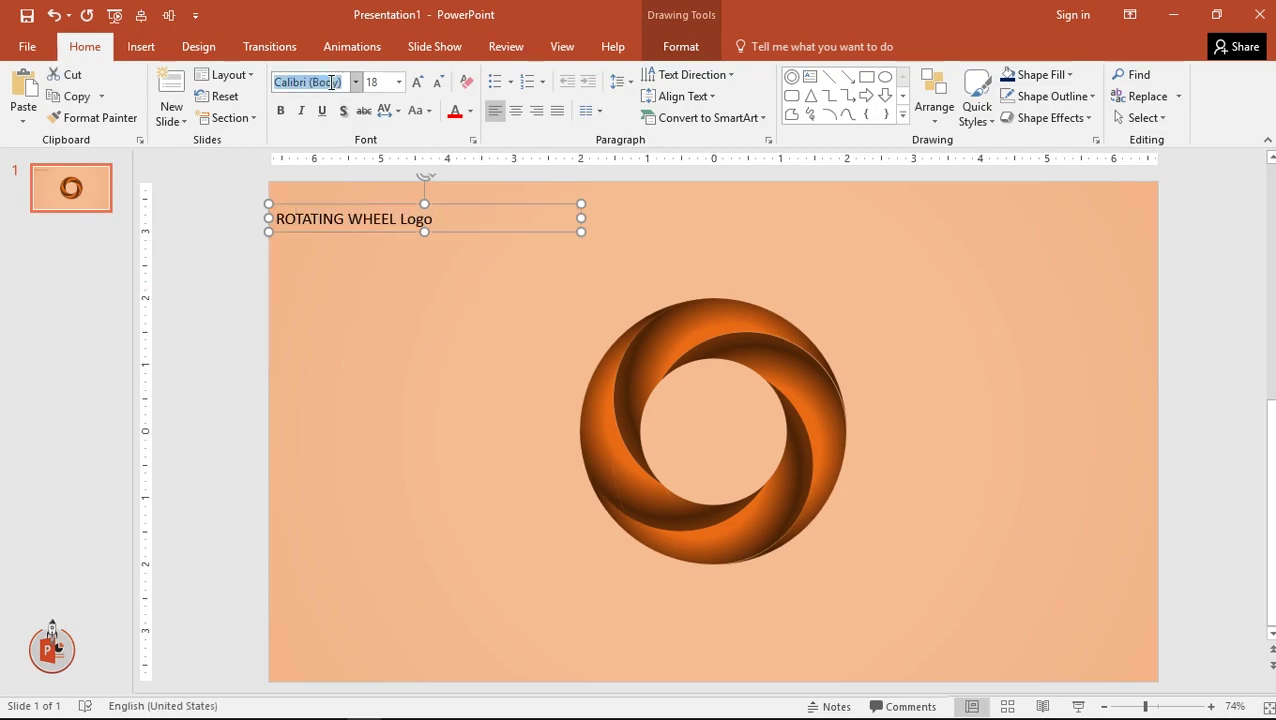
type("TextFont1")
key("Return")
left_click(418, 82)
left_click(418, 82)
left_click(418, 82)
left_click(418, 82)
key("ctrl+b")
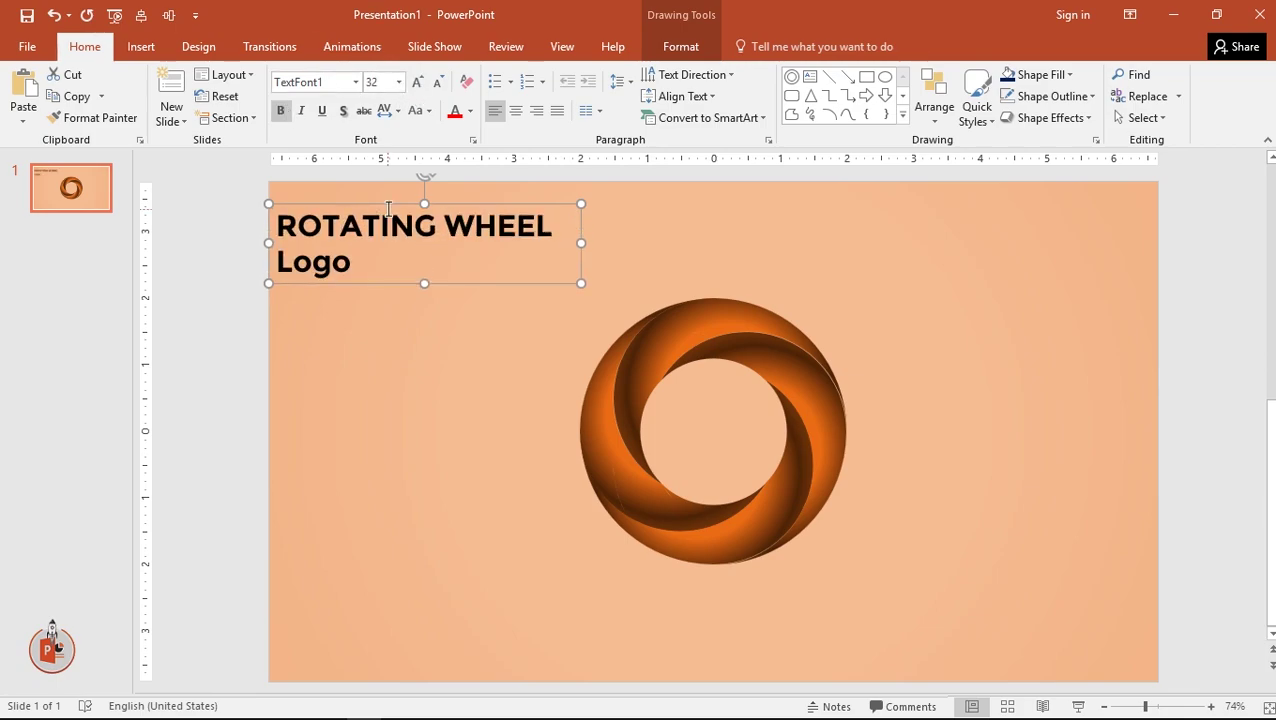
left_click(516, 110)
left_click_drag(485, 206, 567, 215)
Step: Colour the title the ring's dark brown using the eyedropper
left_click(470, 111)
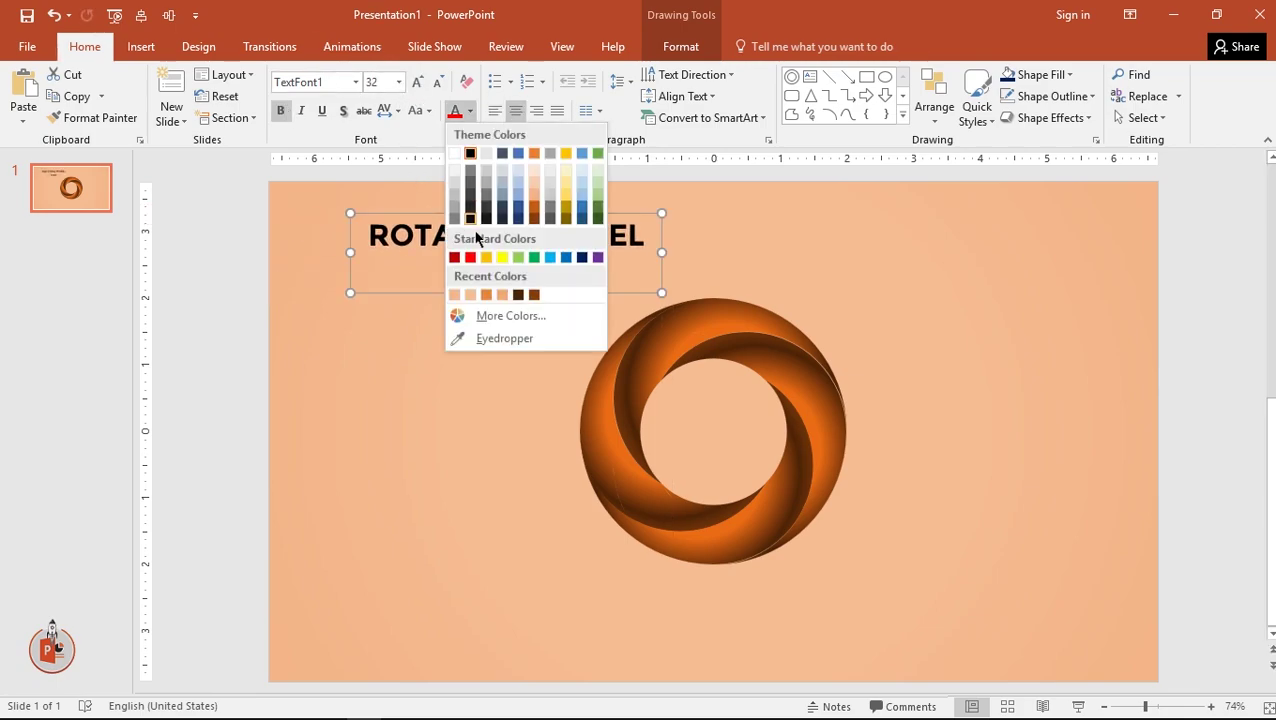
left_click(505, 338)
left_click(650, 335)
left_click(446, 394)
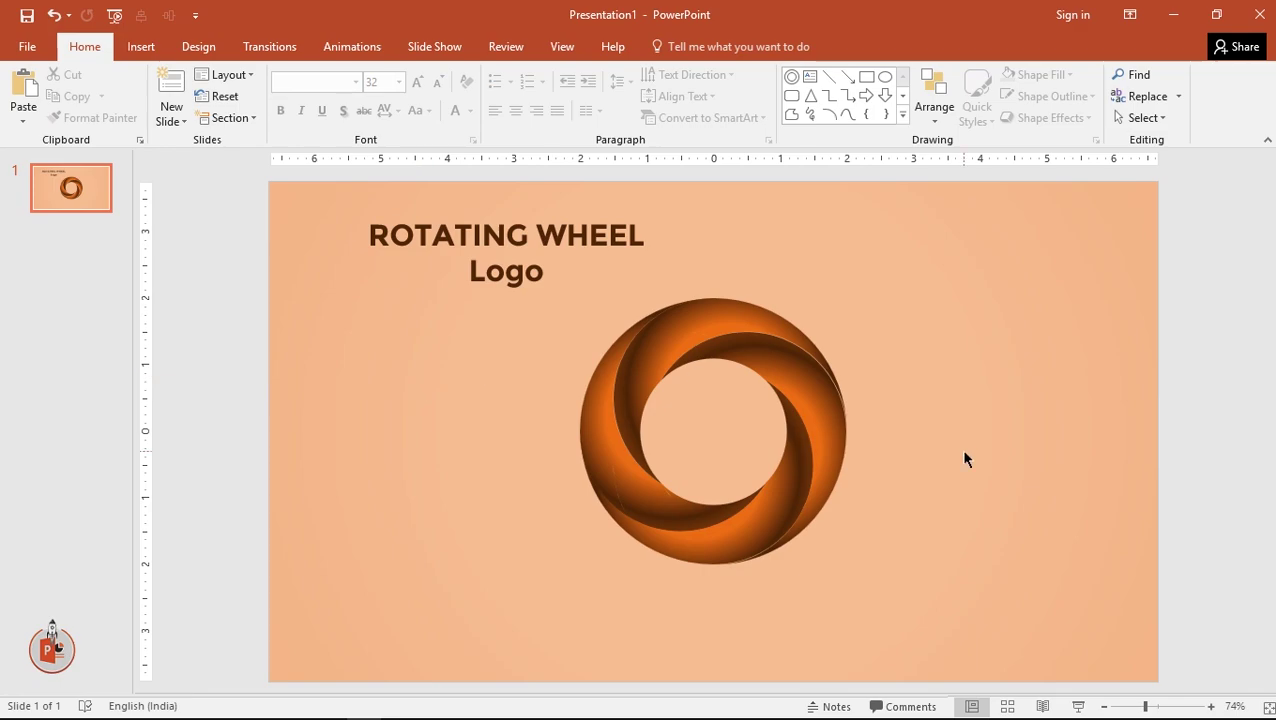
left_click(721, 557)
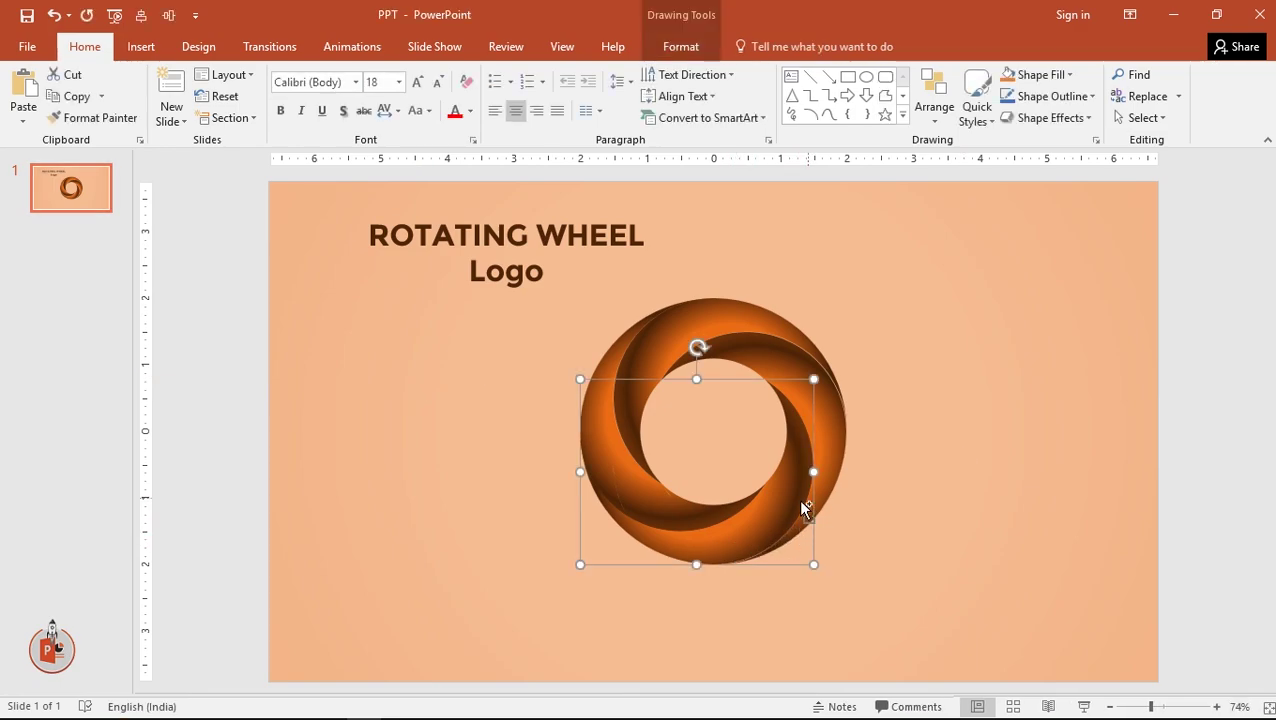
Step: Add a reflection under the swirl ring with 25% transparency, 36% size and 23 pt blur
right_click(752, 535)
key("Escape")
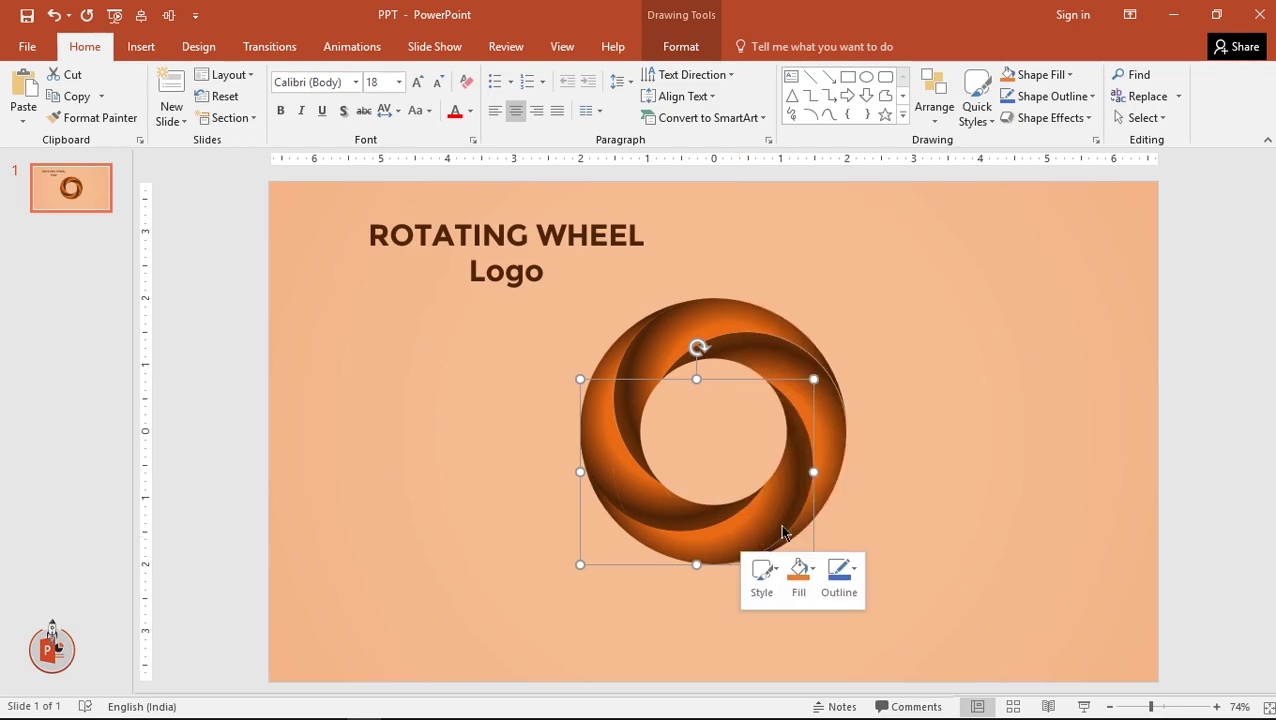
left_click(1083, 235)
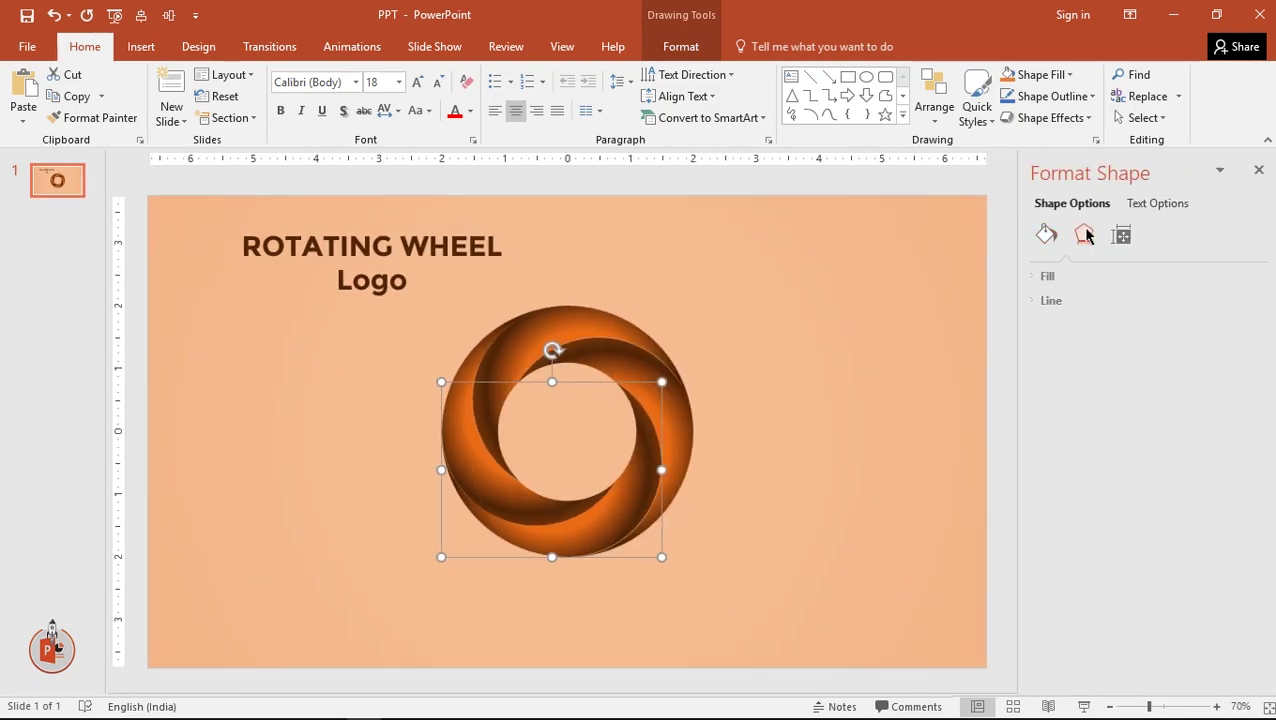
left_click(1066, 279)
left_click(1066, 279)
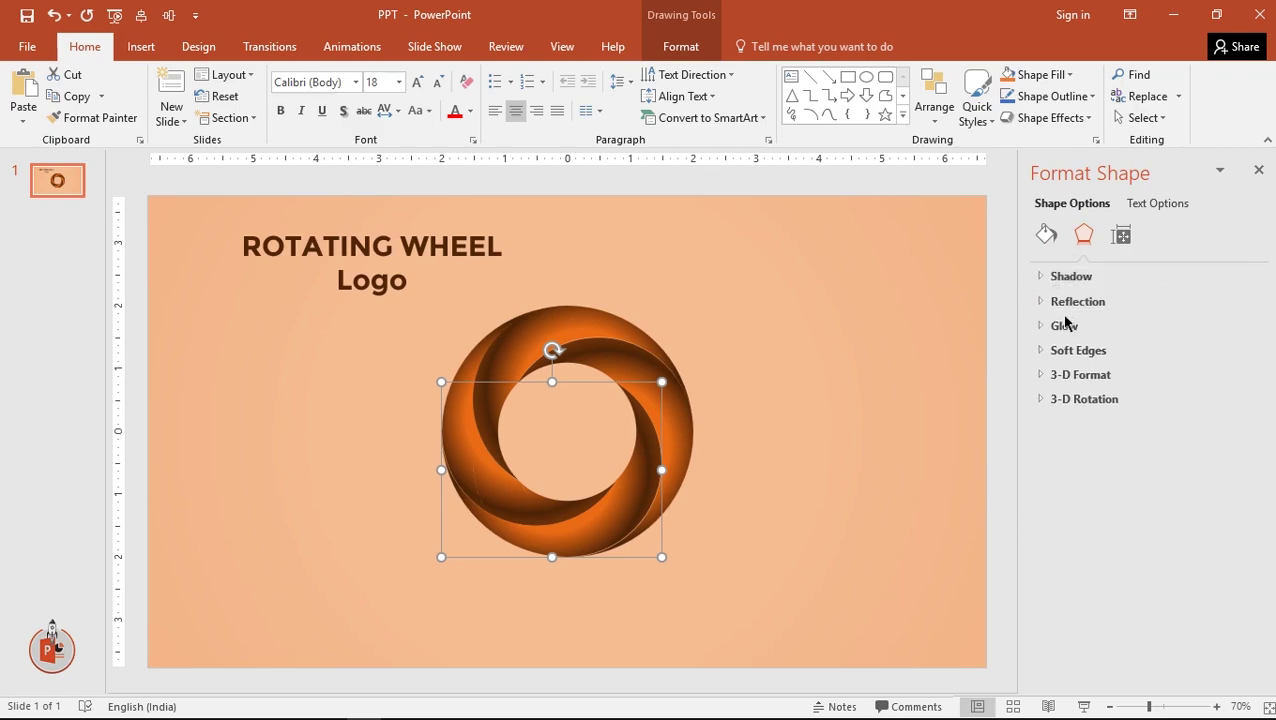
left_click(1082, 301)
left_click(1228, 324)
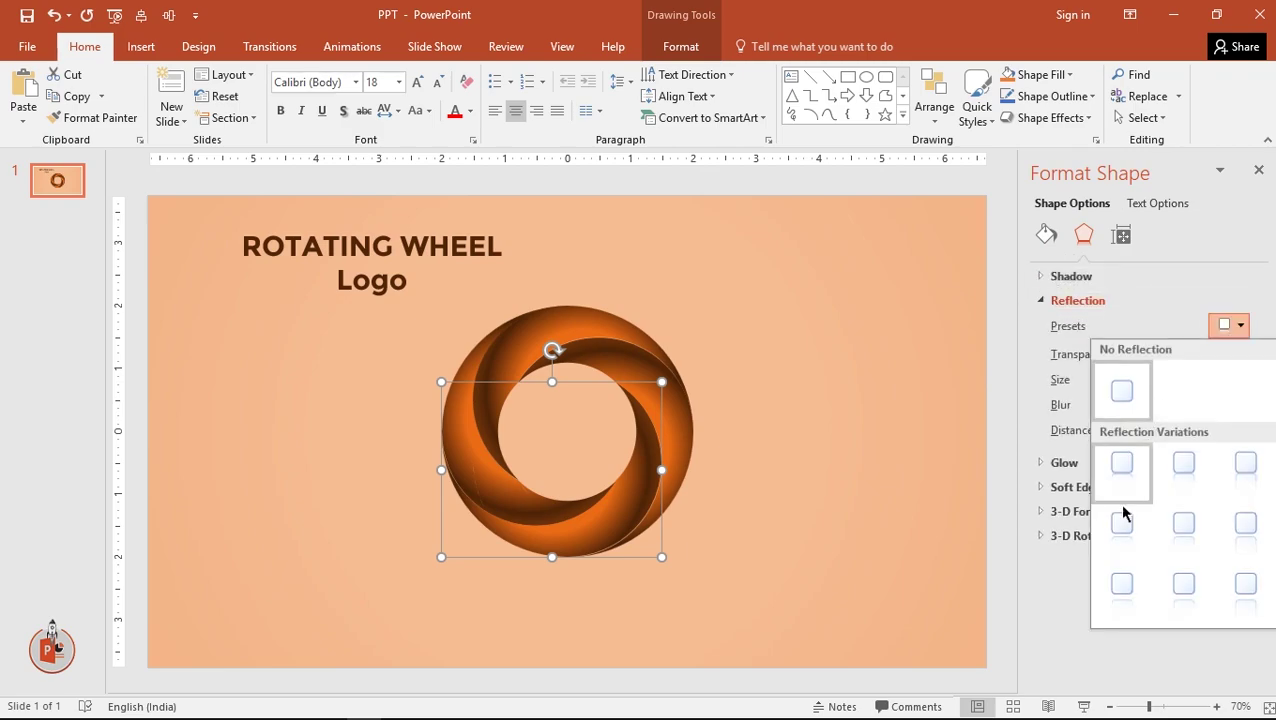
left_click(1118, 535)
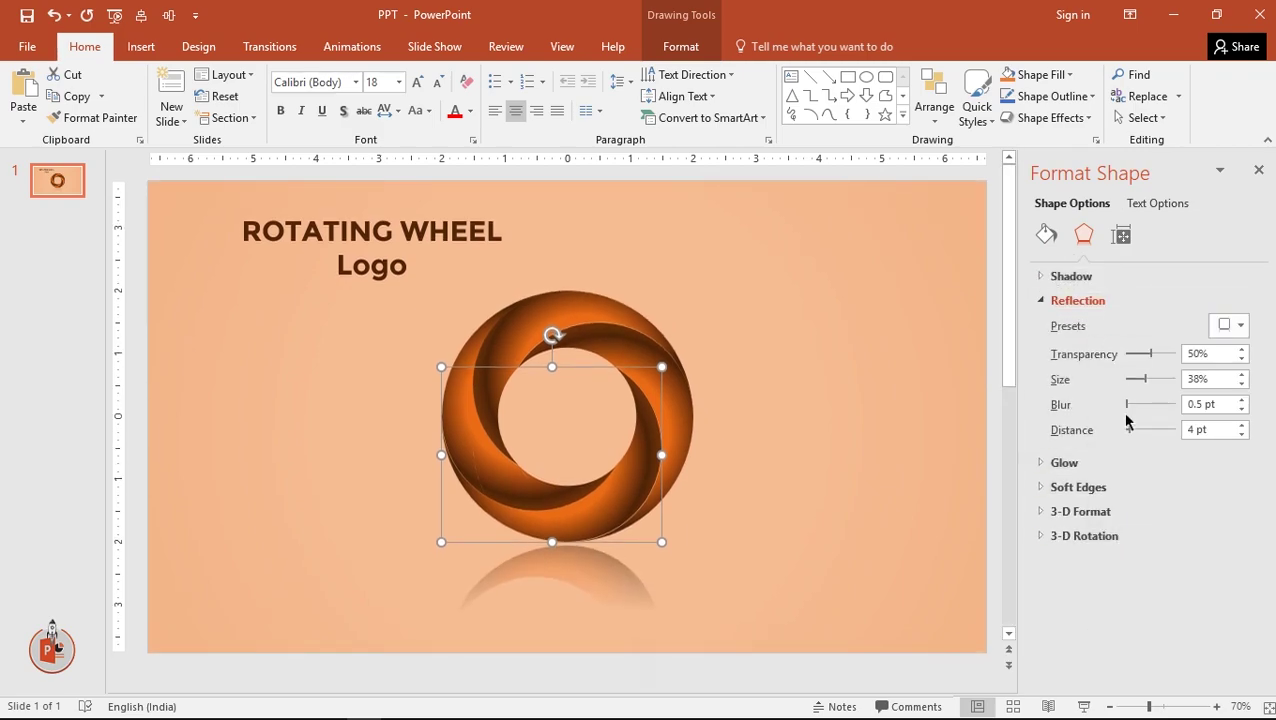
left_click_drag(1147, 381, 1149, 383)
left_click_drag(1151, 359, 1139, 359)
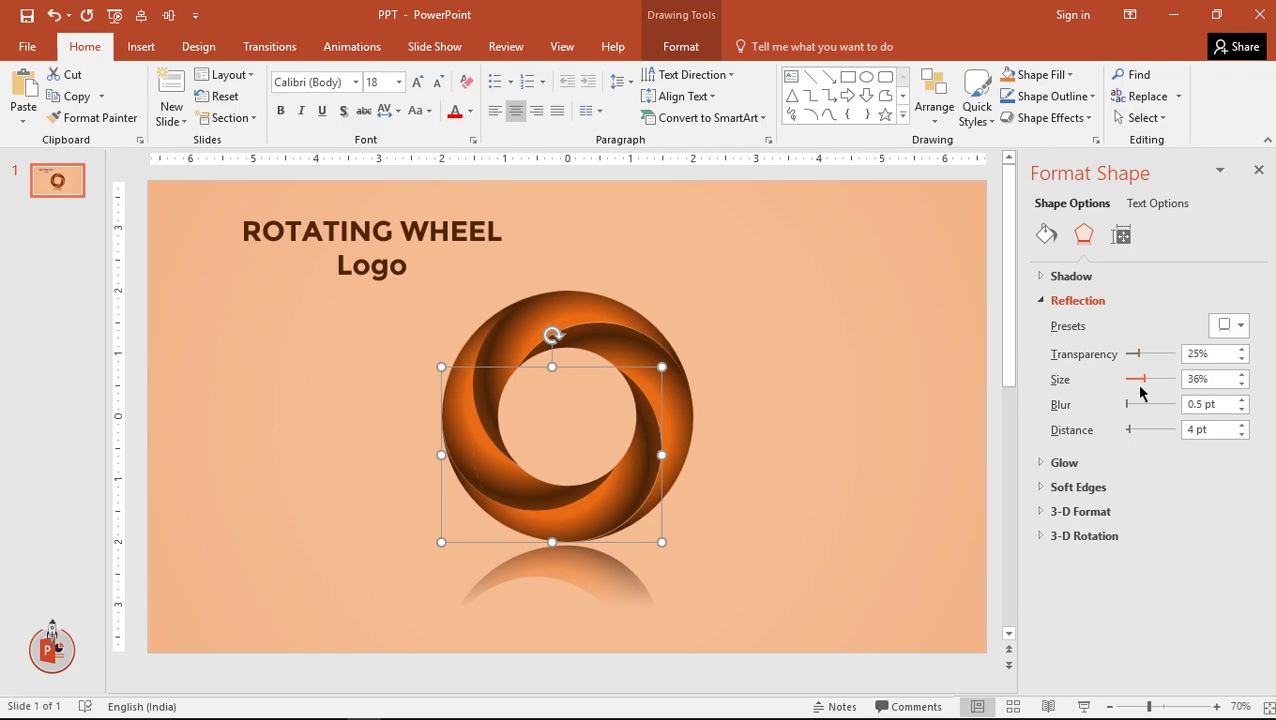
left_click_drag(1125, 406, 1145, 408)
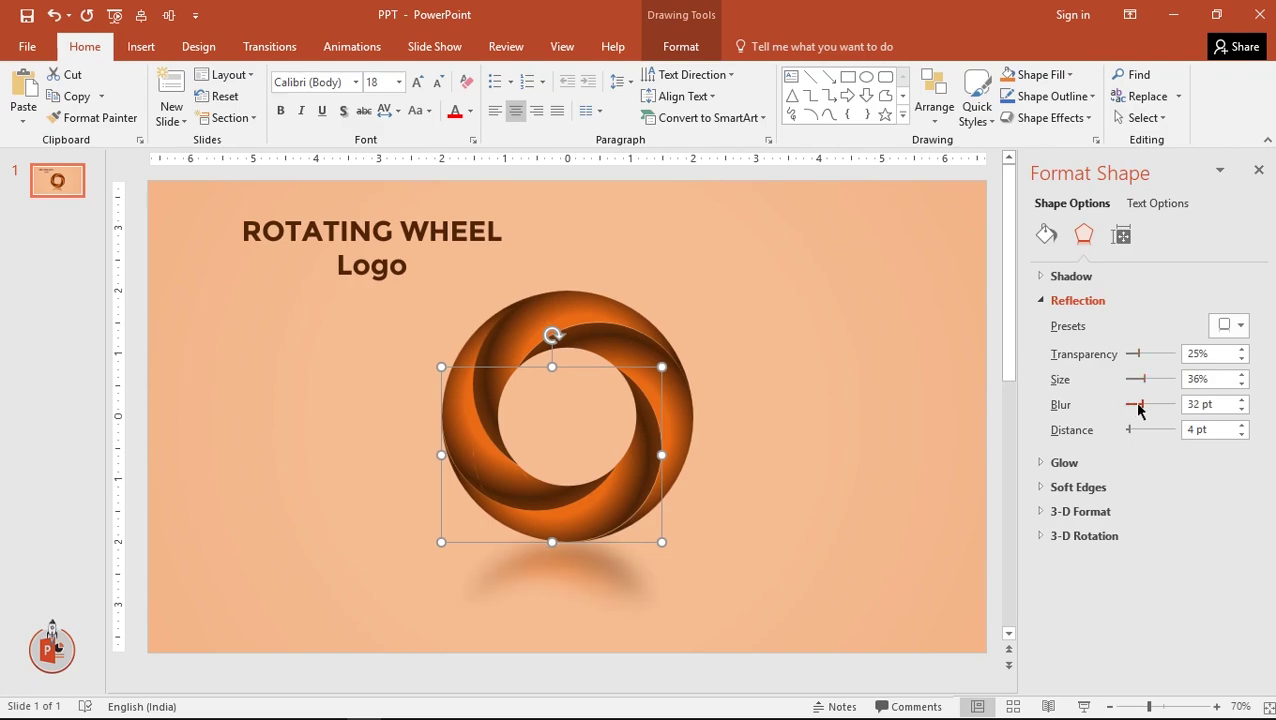
Step: Close the Format Shape pane and present the slide full screen with F5
left_click(1258, 170)
left_click(1015, 497)
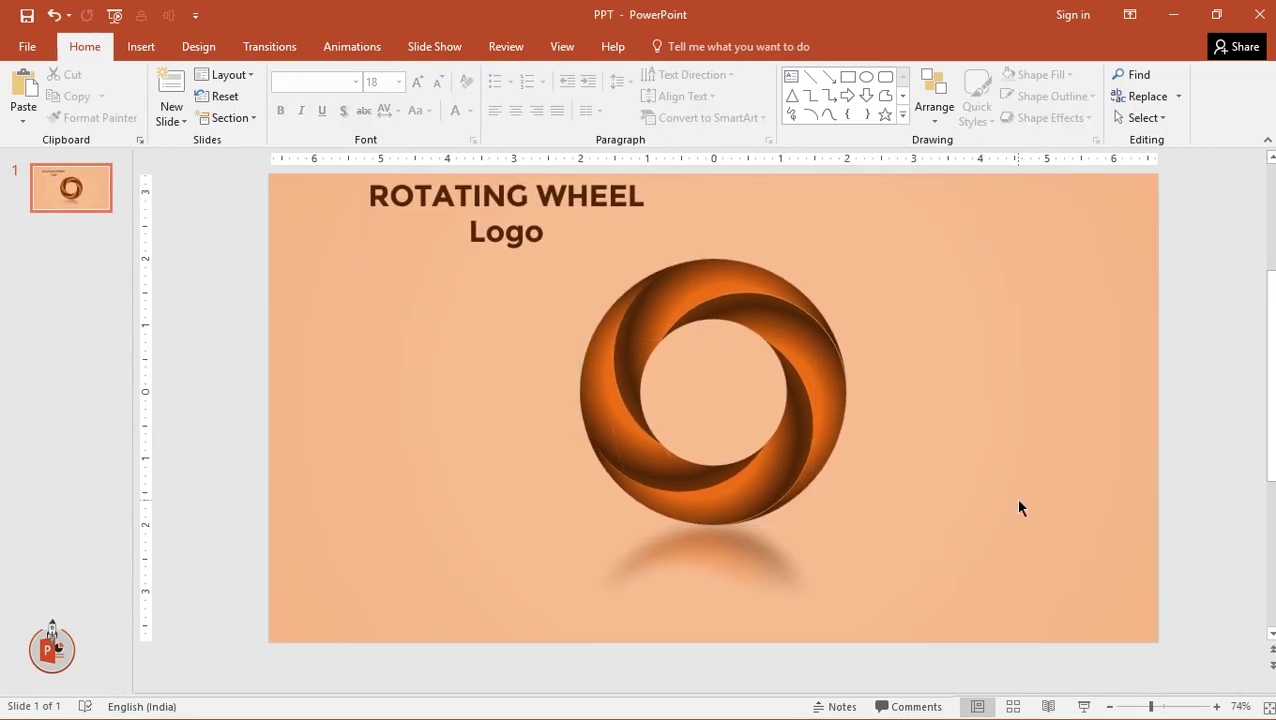
key("F5")
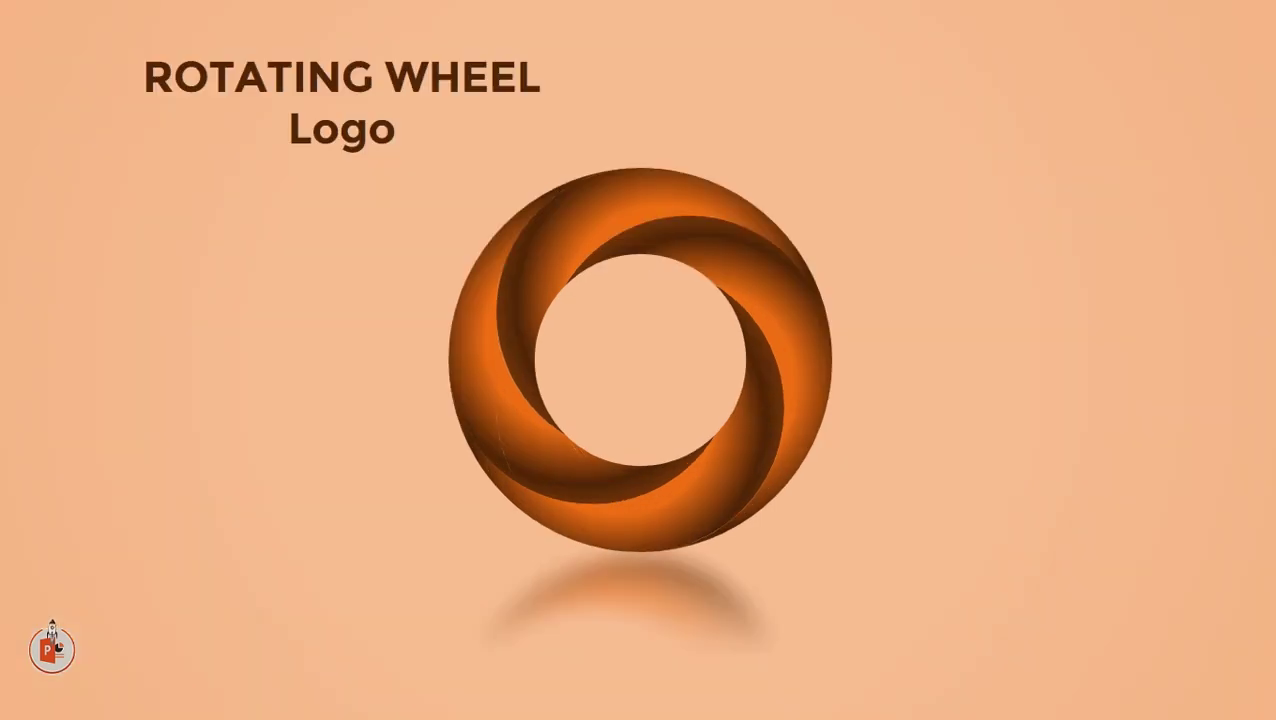